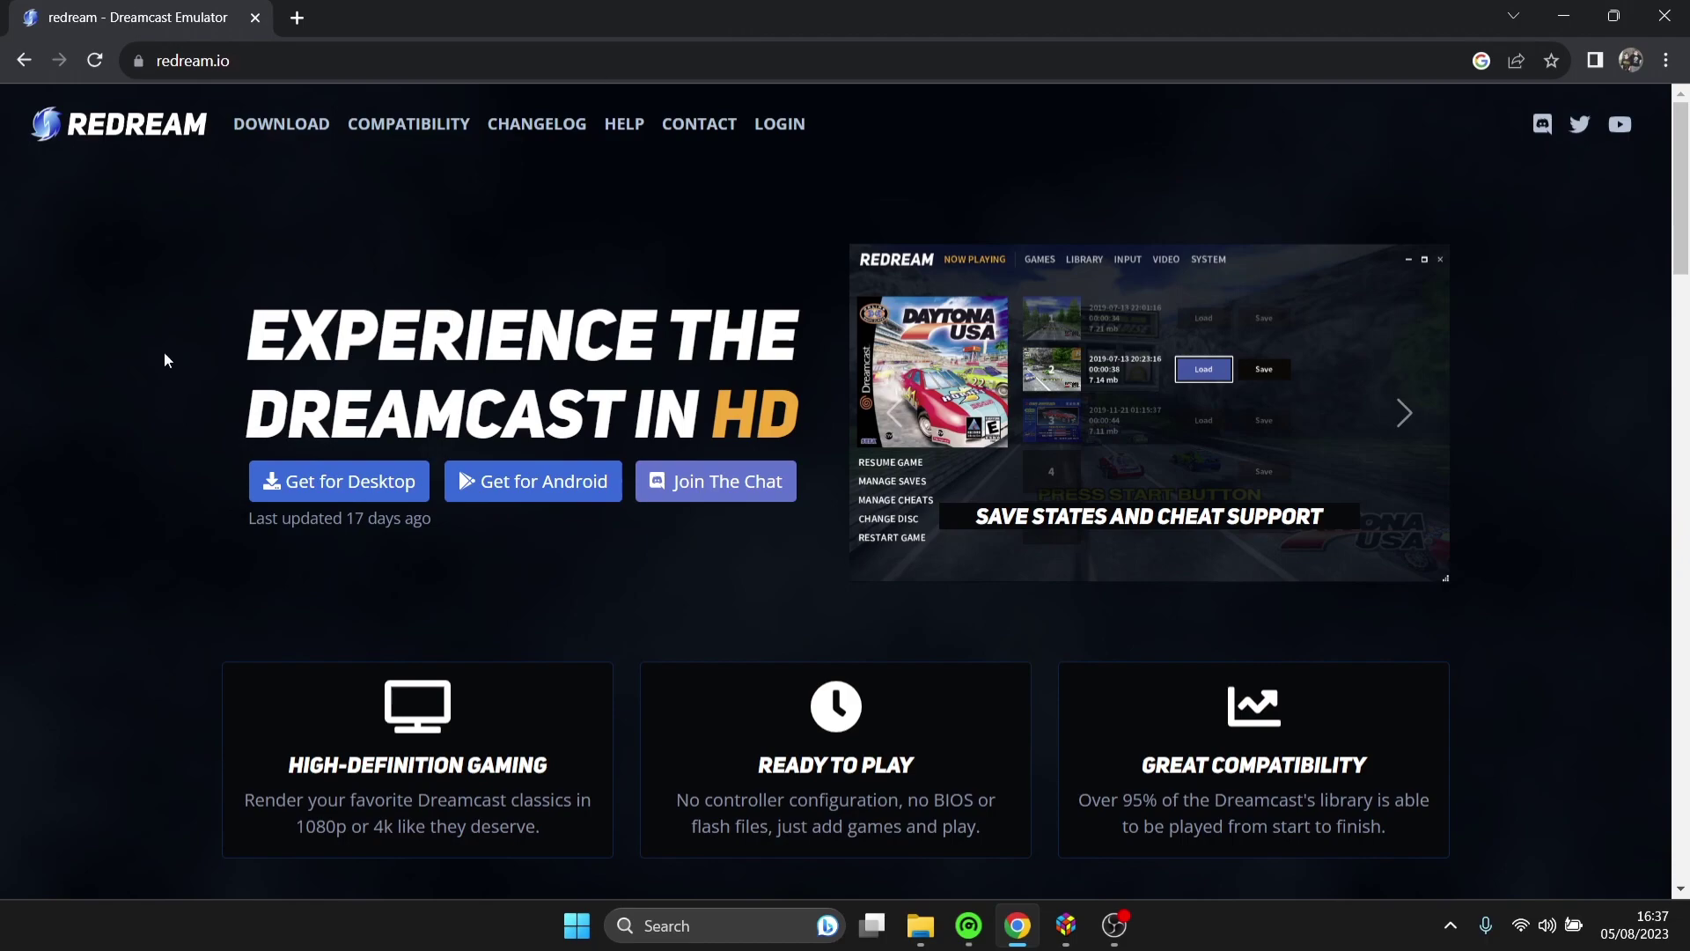
Look over the redream game compatibility list and download the Windows build of stable release v1.5.0
left_click(427, 141)
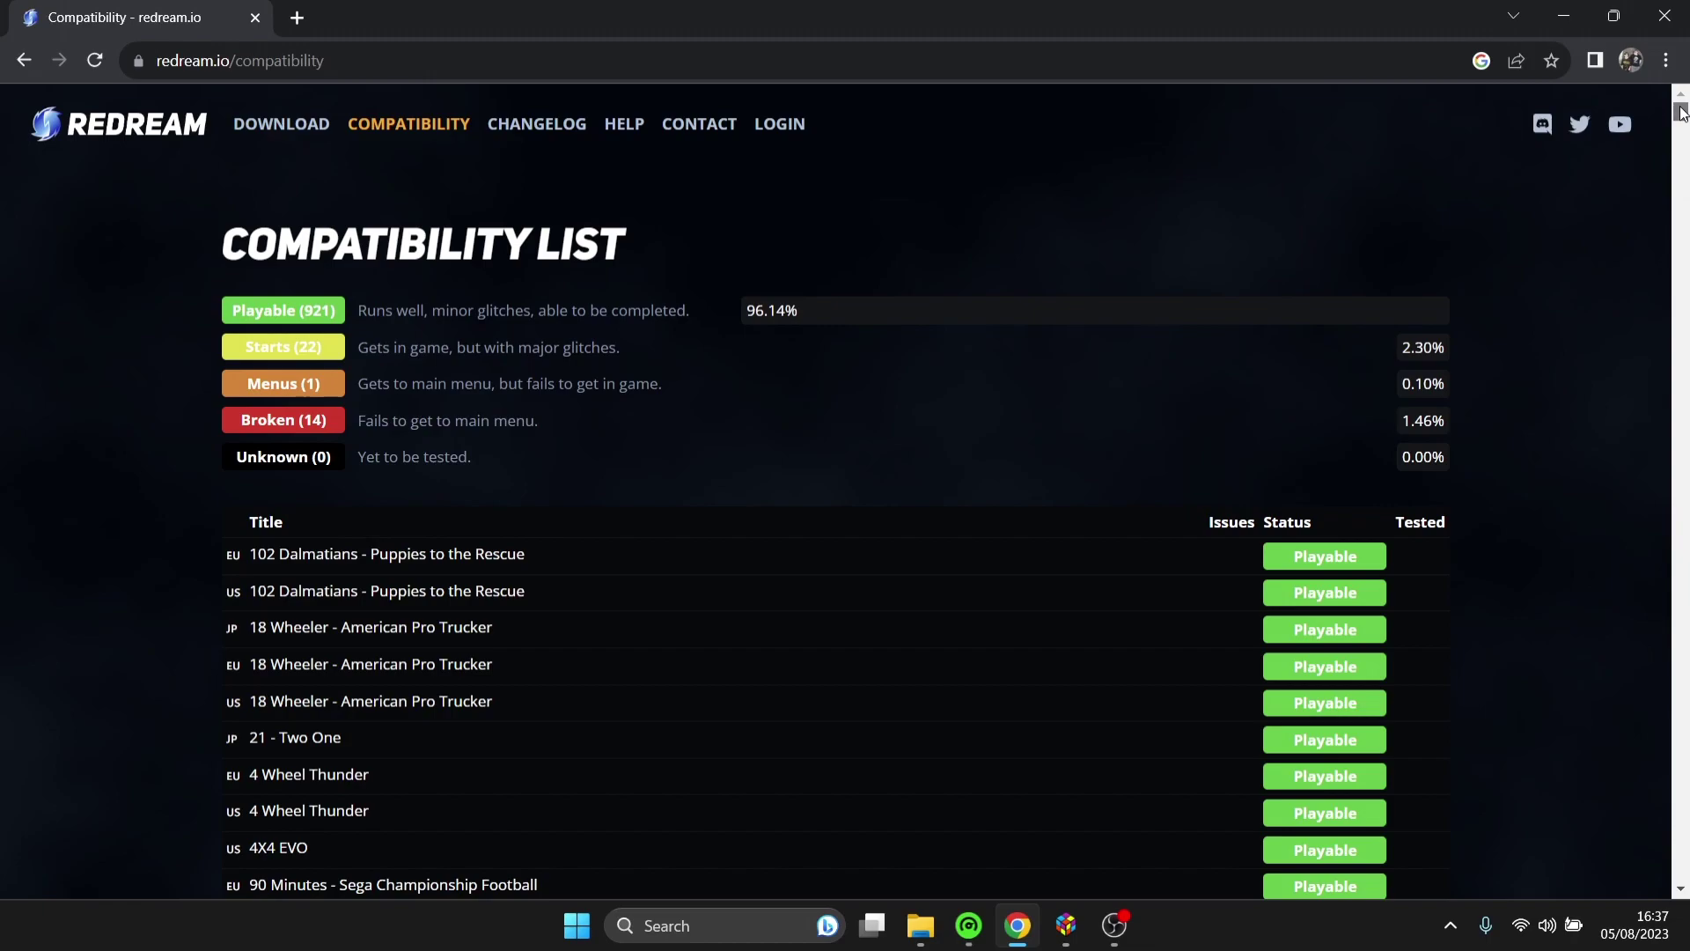
mouse_move(1682, 112)
left_mouse_down()
mouse_move(1681, 126)
mouse_move(1682, 105)
left_mouse_up()
left_click(308, 130)
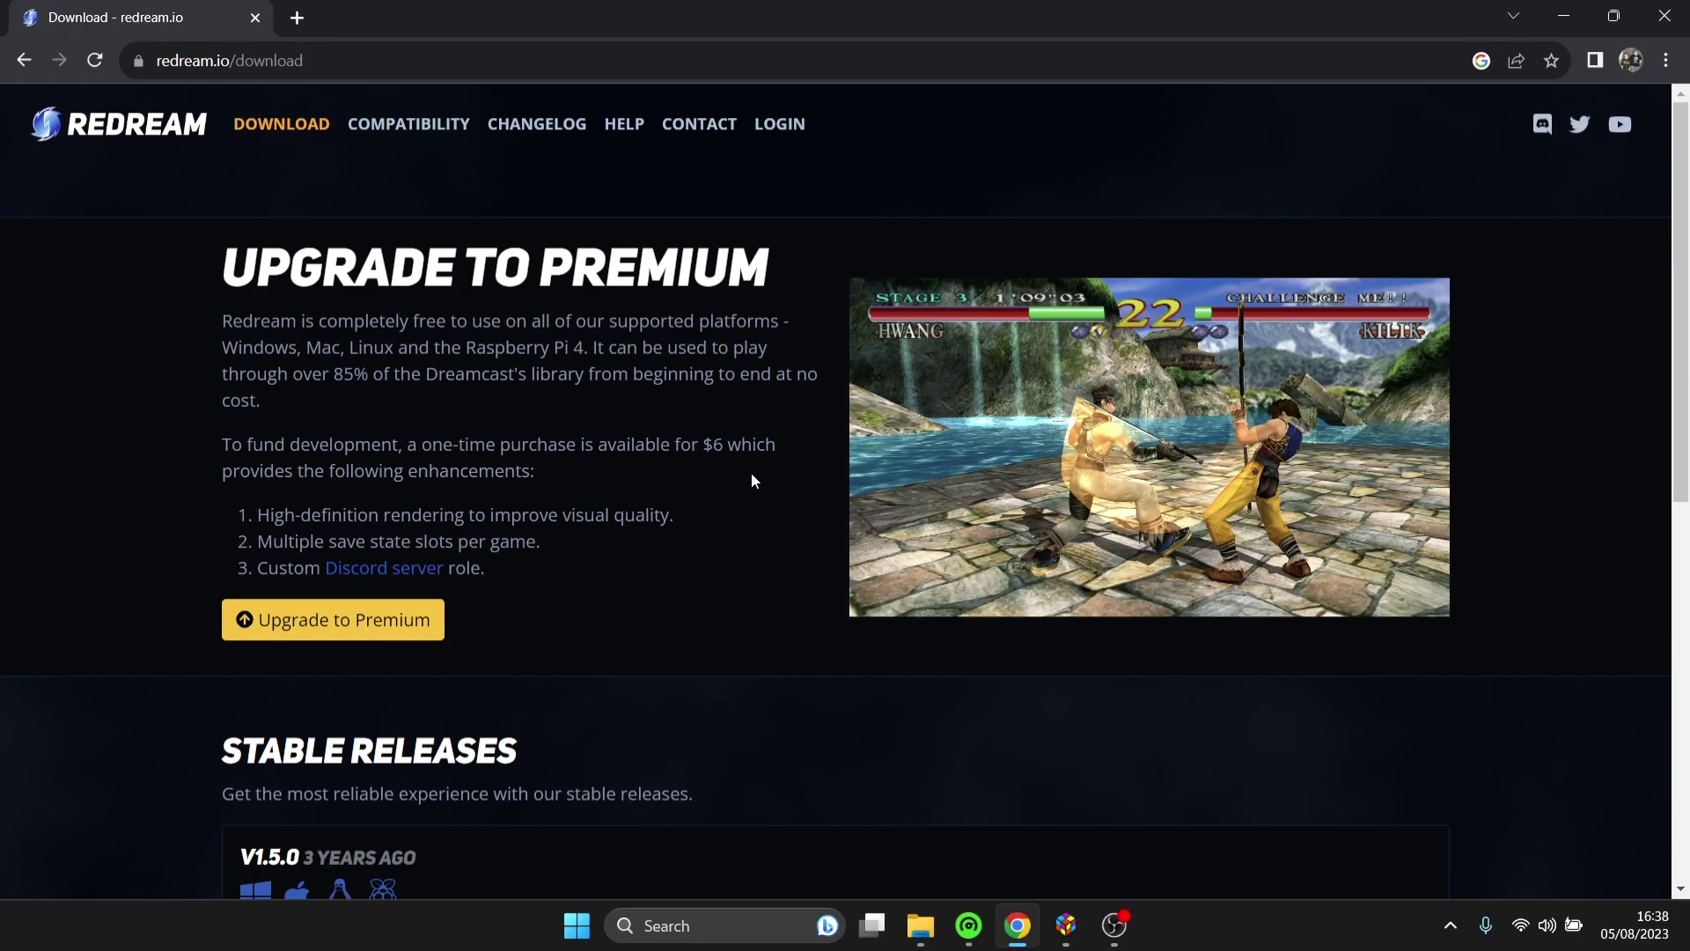
left_click_drag(1686, 243, 1426, 404)
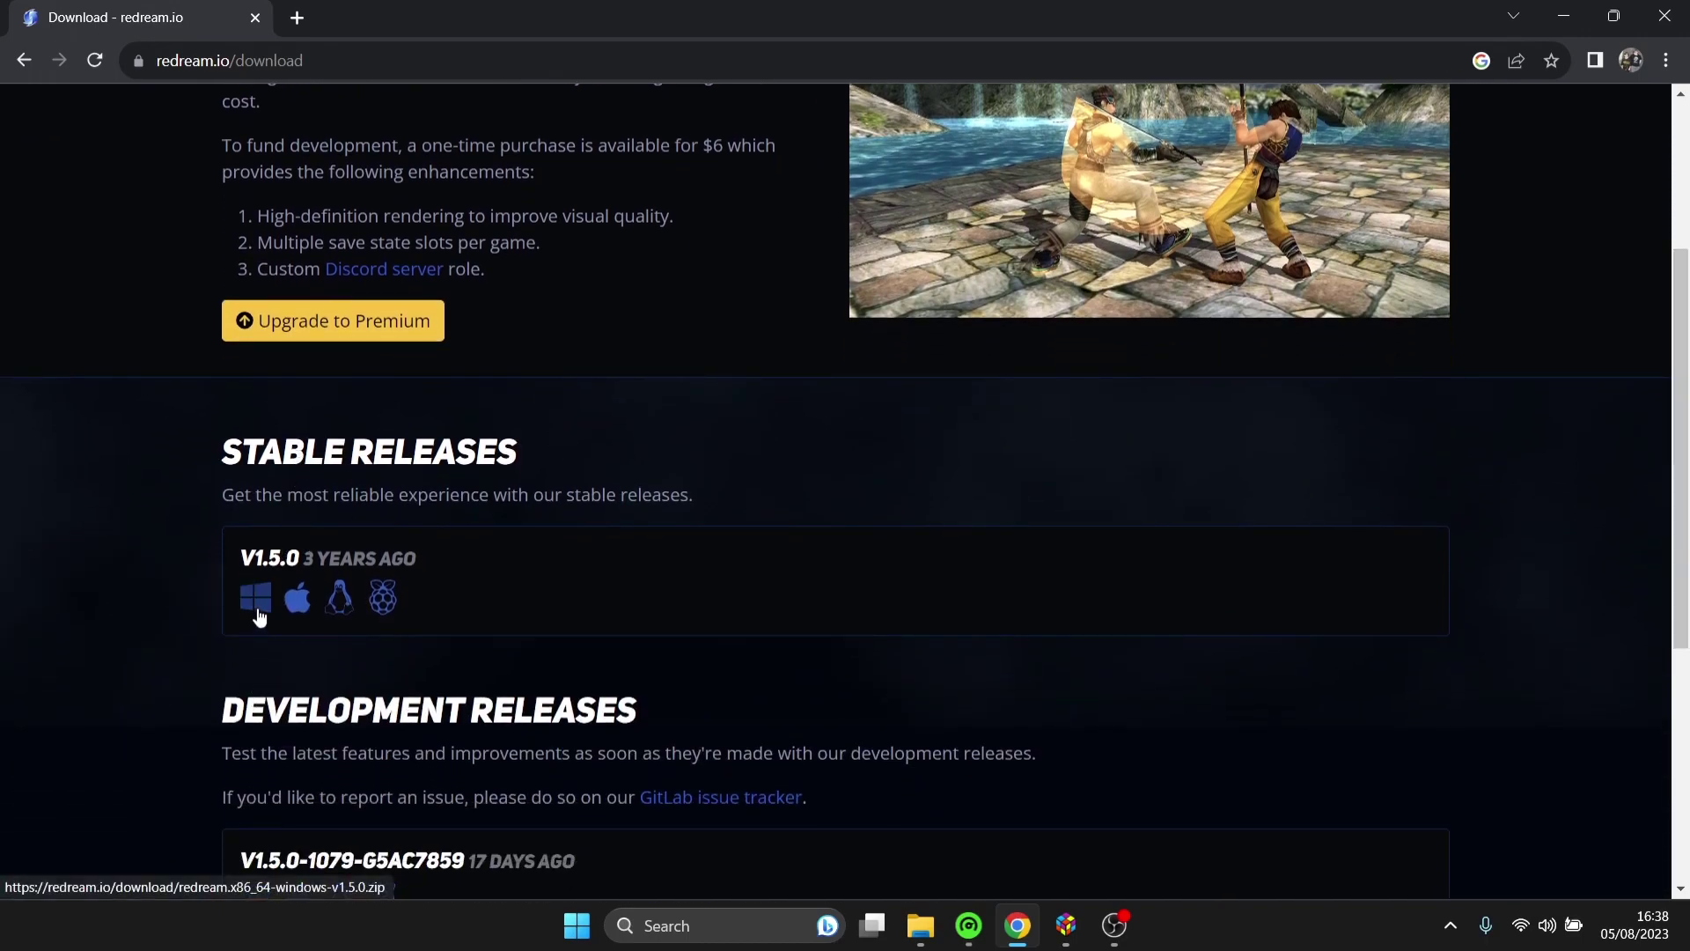
left_click(257, 607)
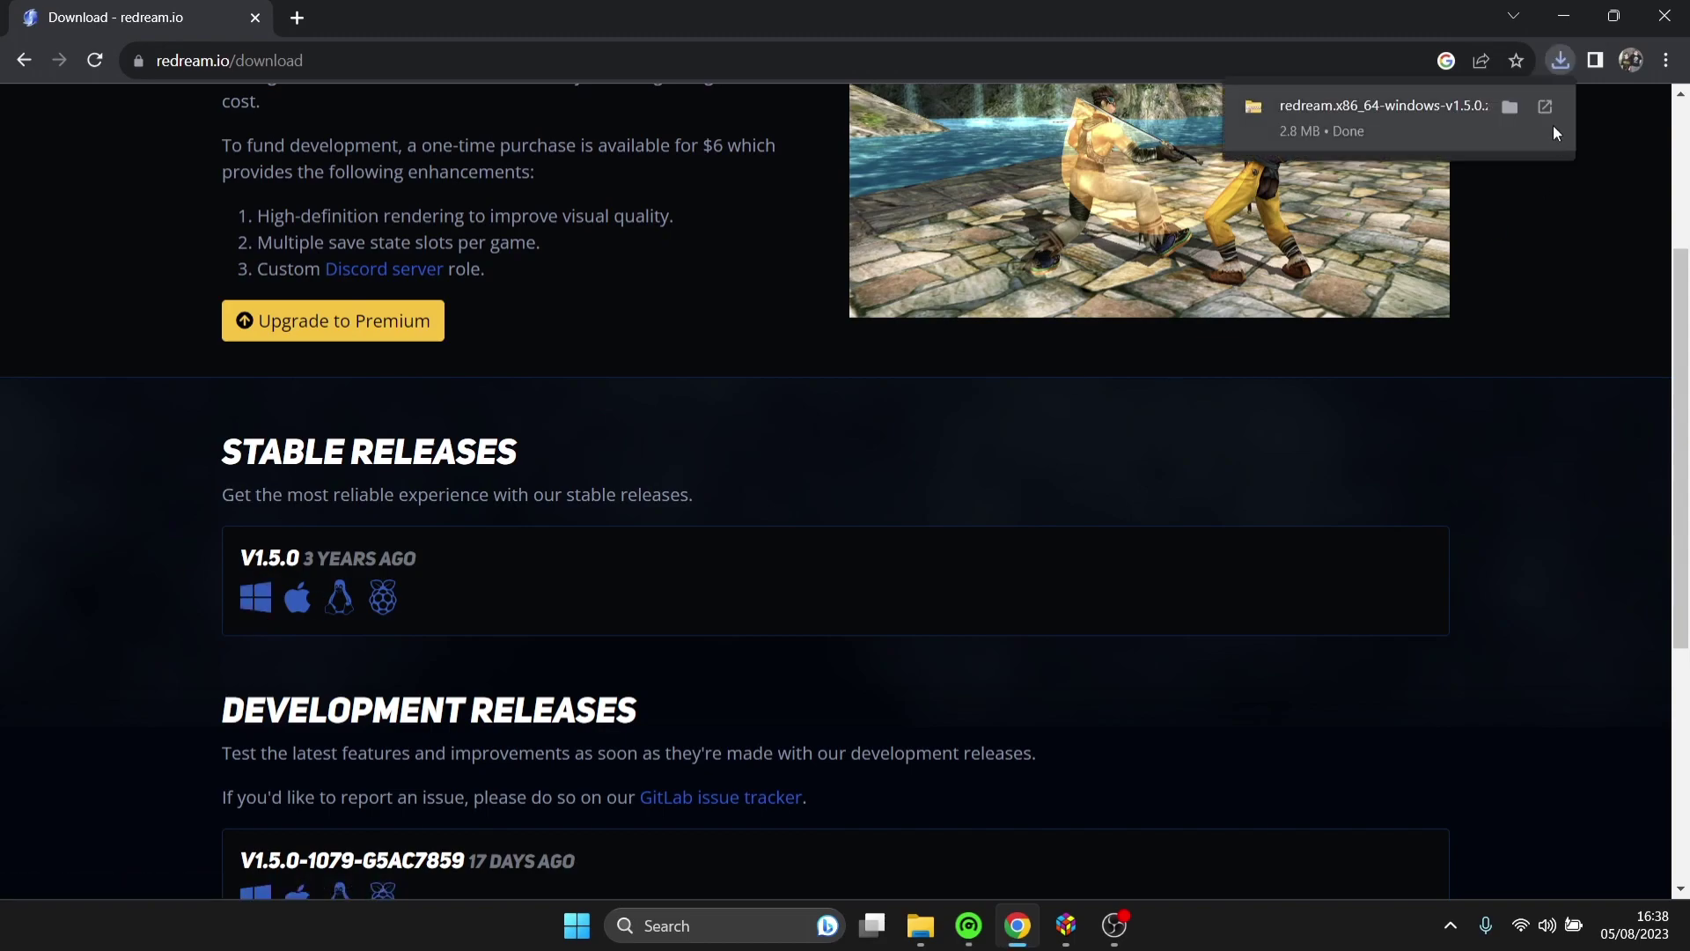
left_click(1560, 64)
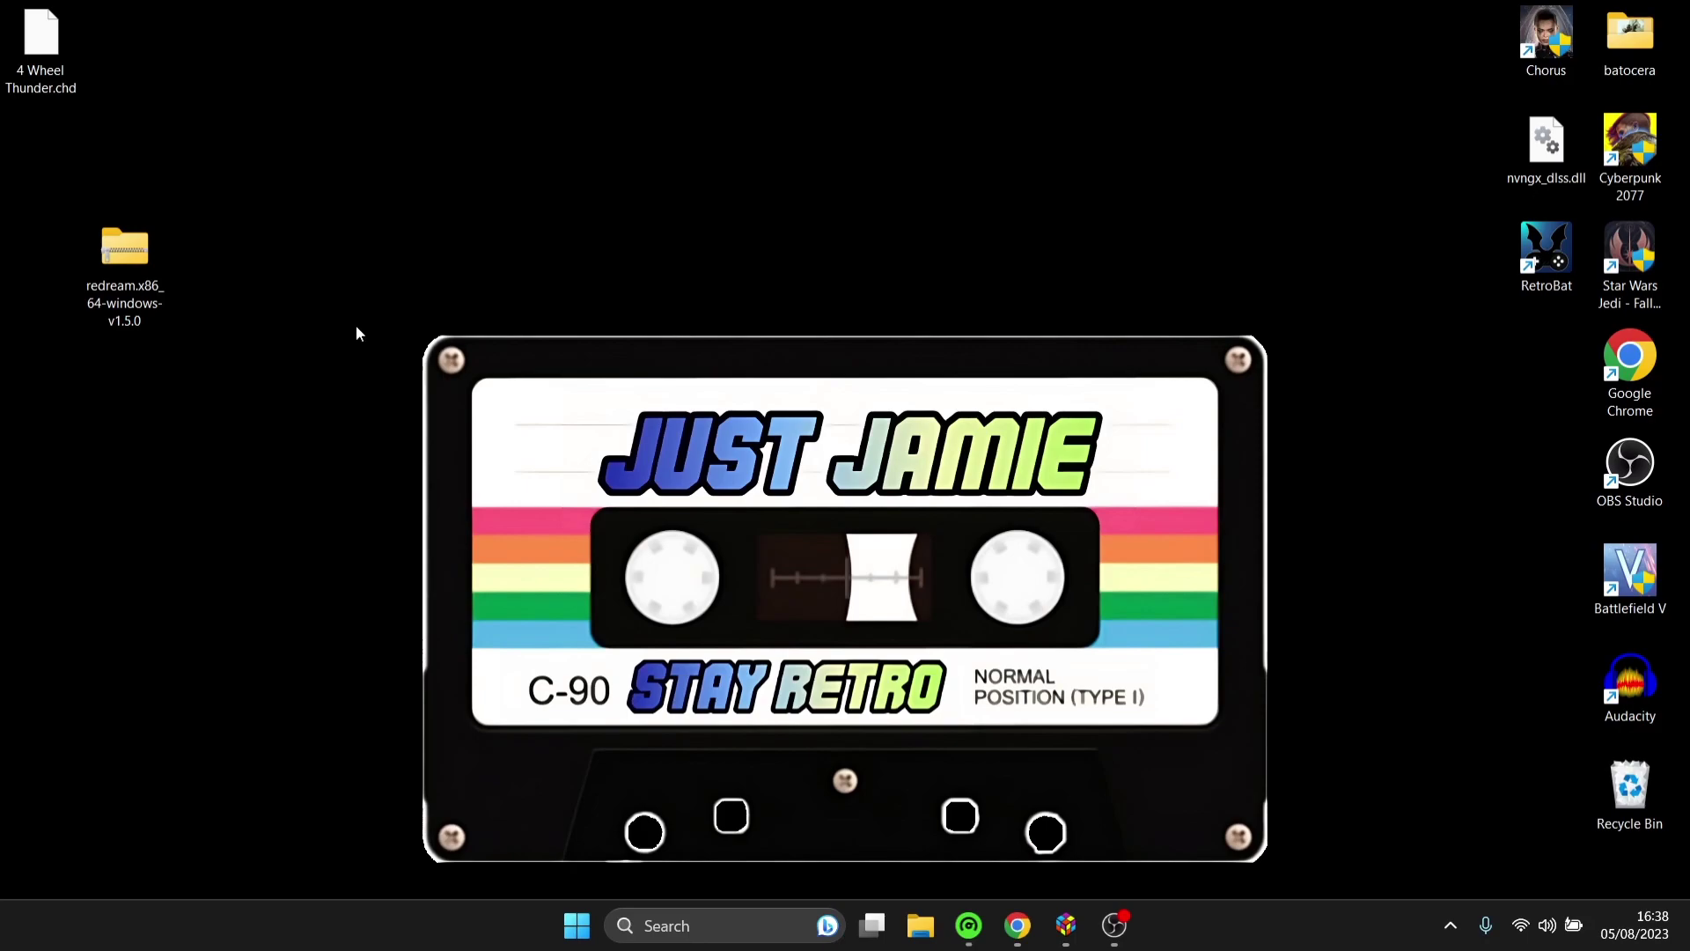
Create a folder named redream on the desktop
right_click(336, 302)
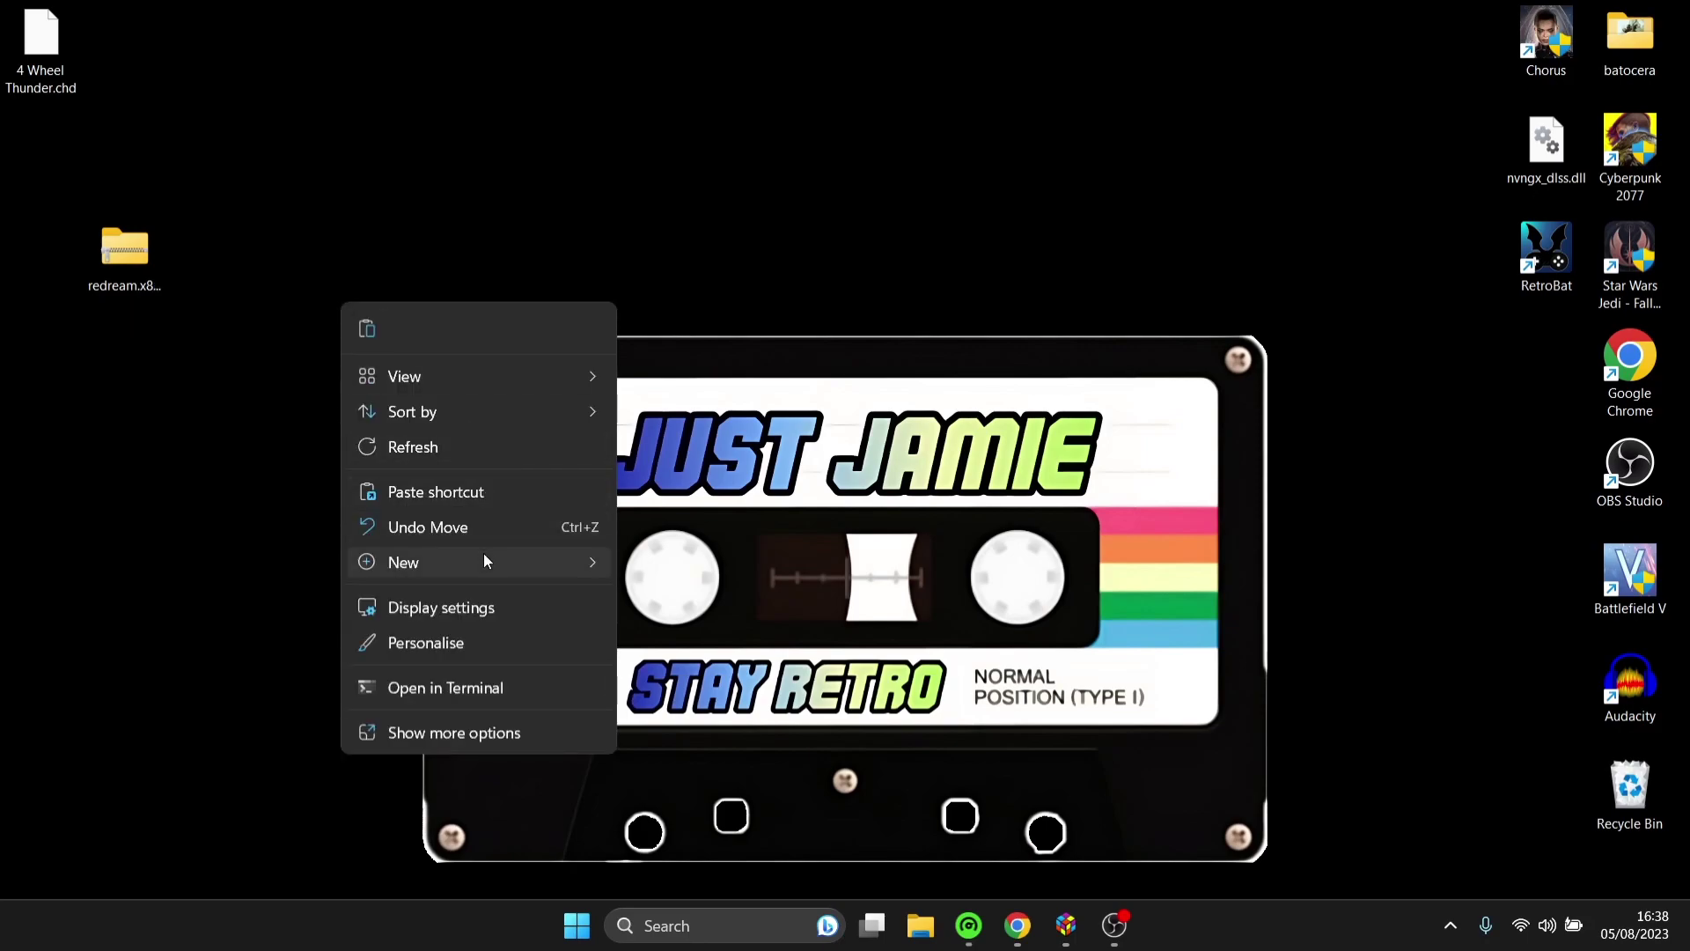
mouse_move(483, 560)
left_click(725, 564)
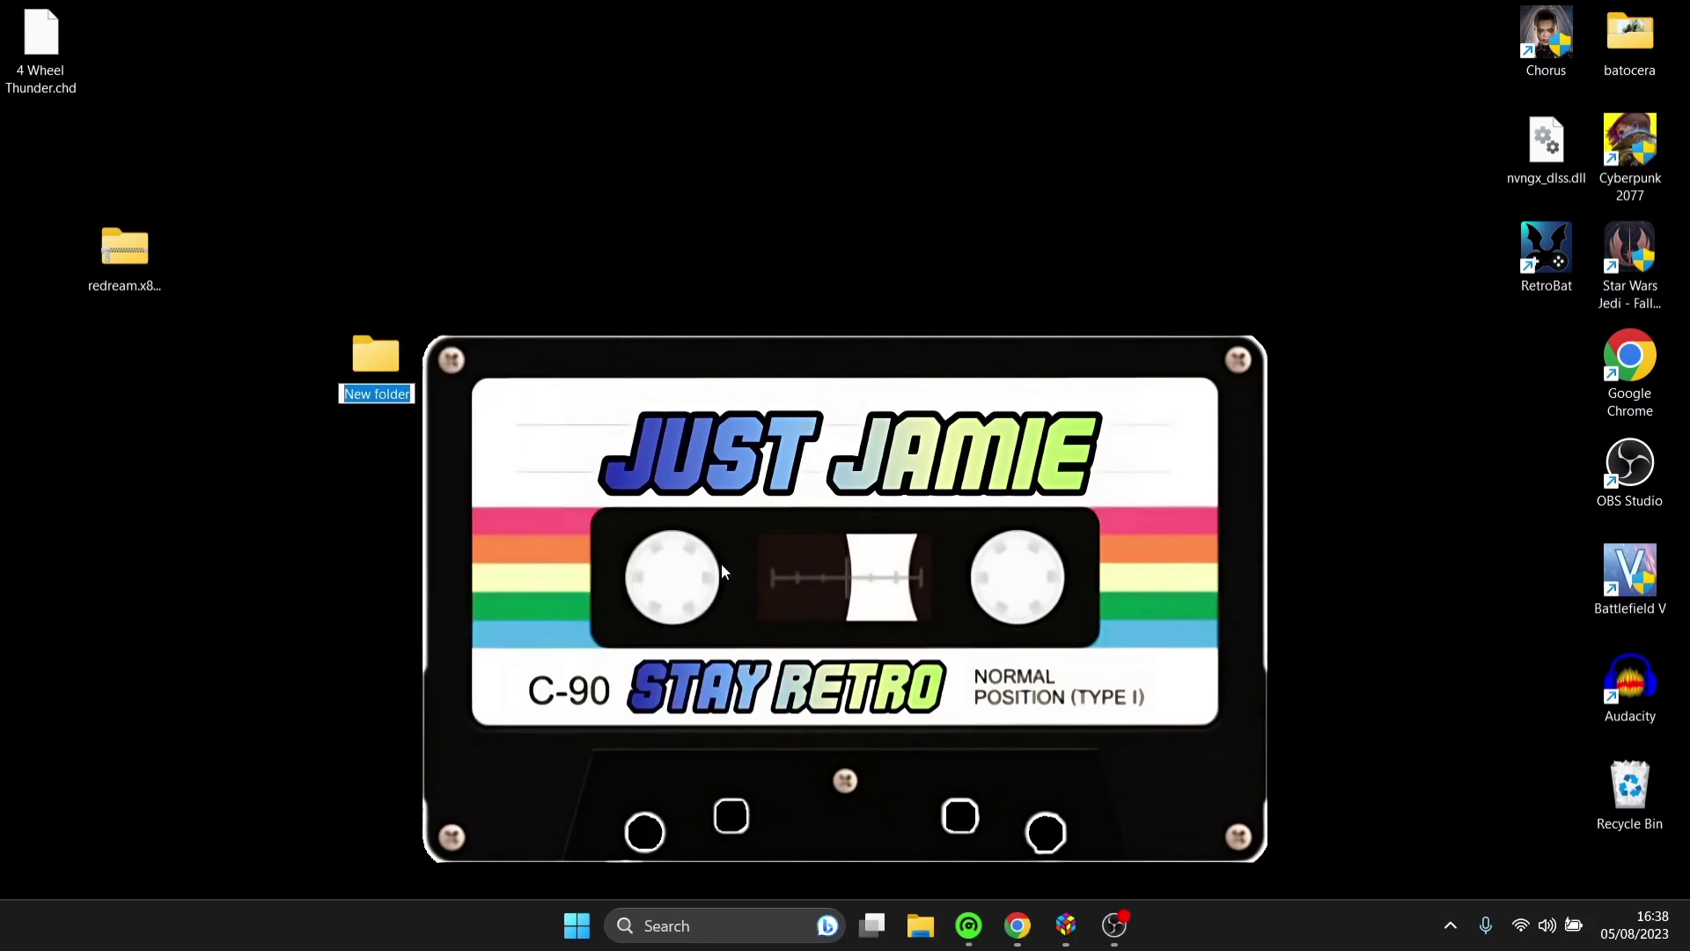
type("redream")
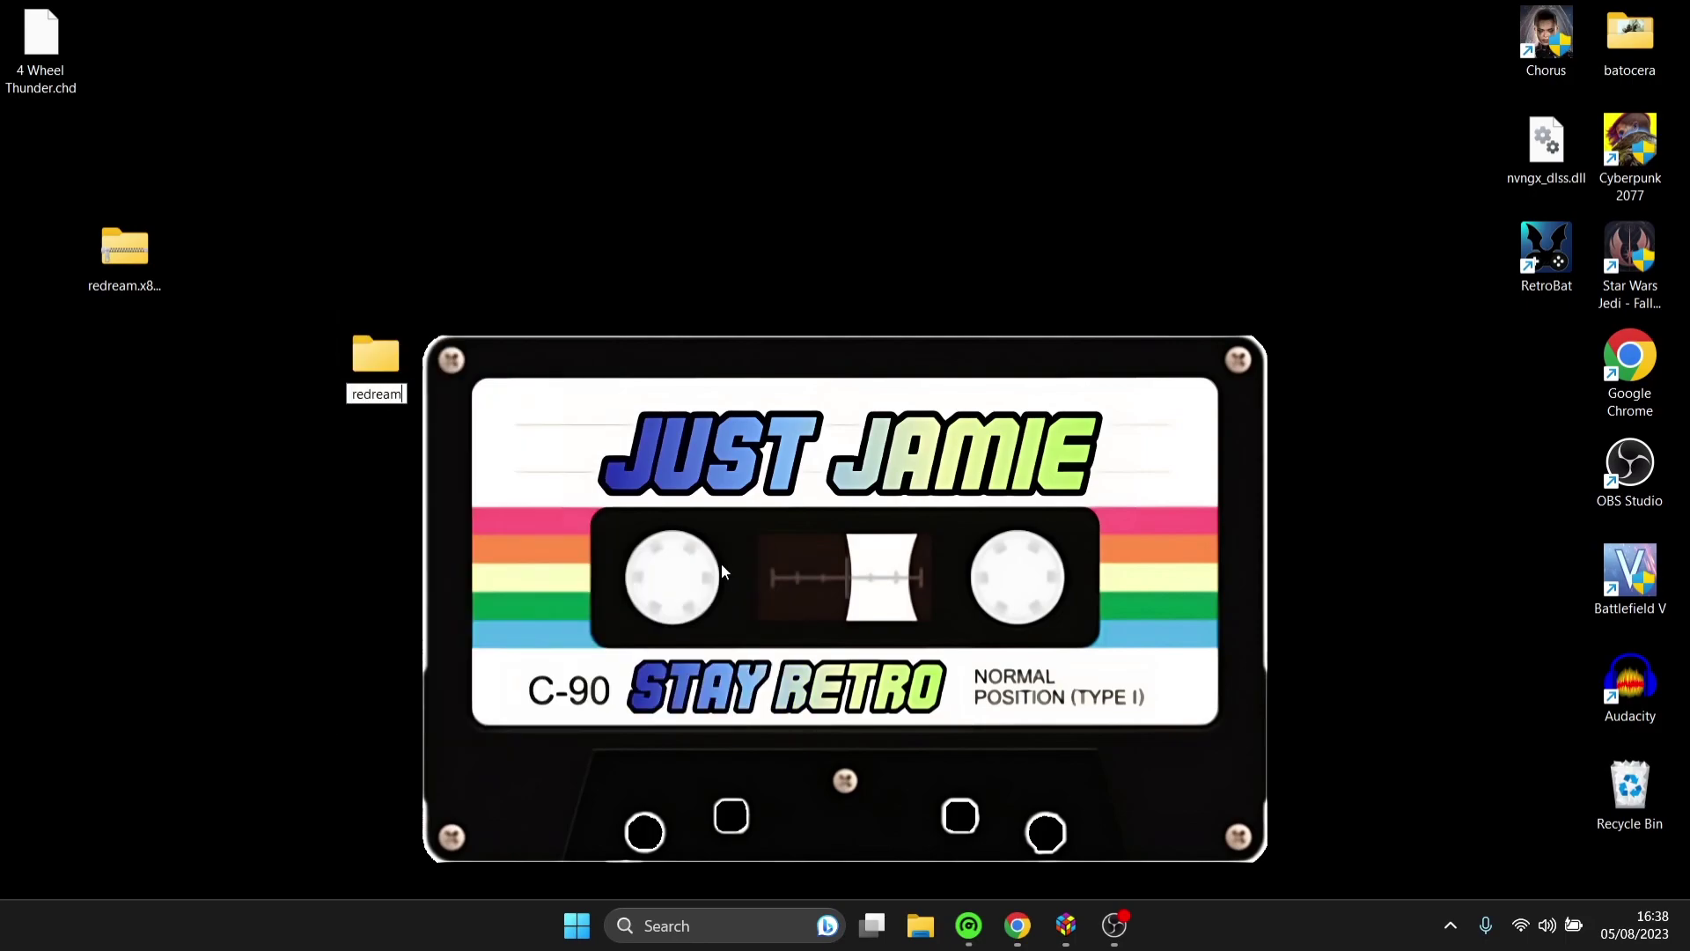
key("Return")
left_click(511, 440)
Move the redream.x86_64-windows-v1.5.0 archive from the desktop into the redream folder and open that folder
left_click(139, 245)
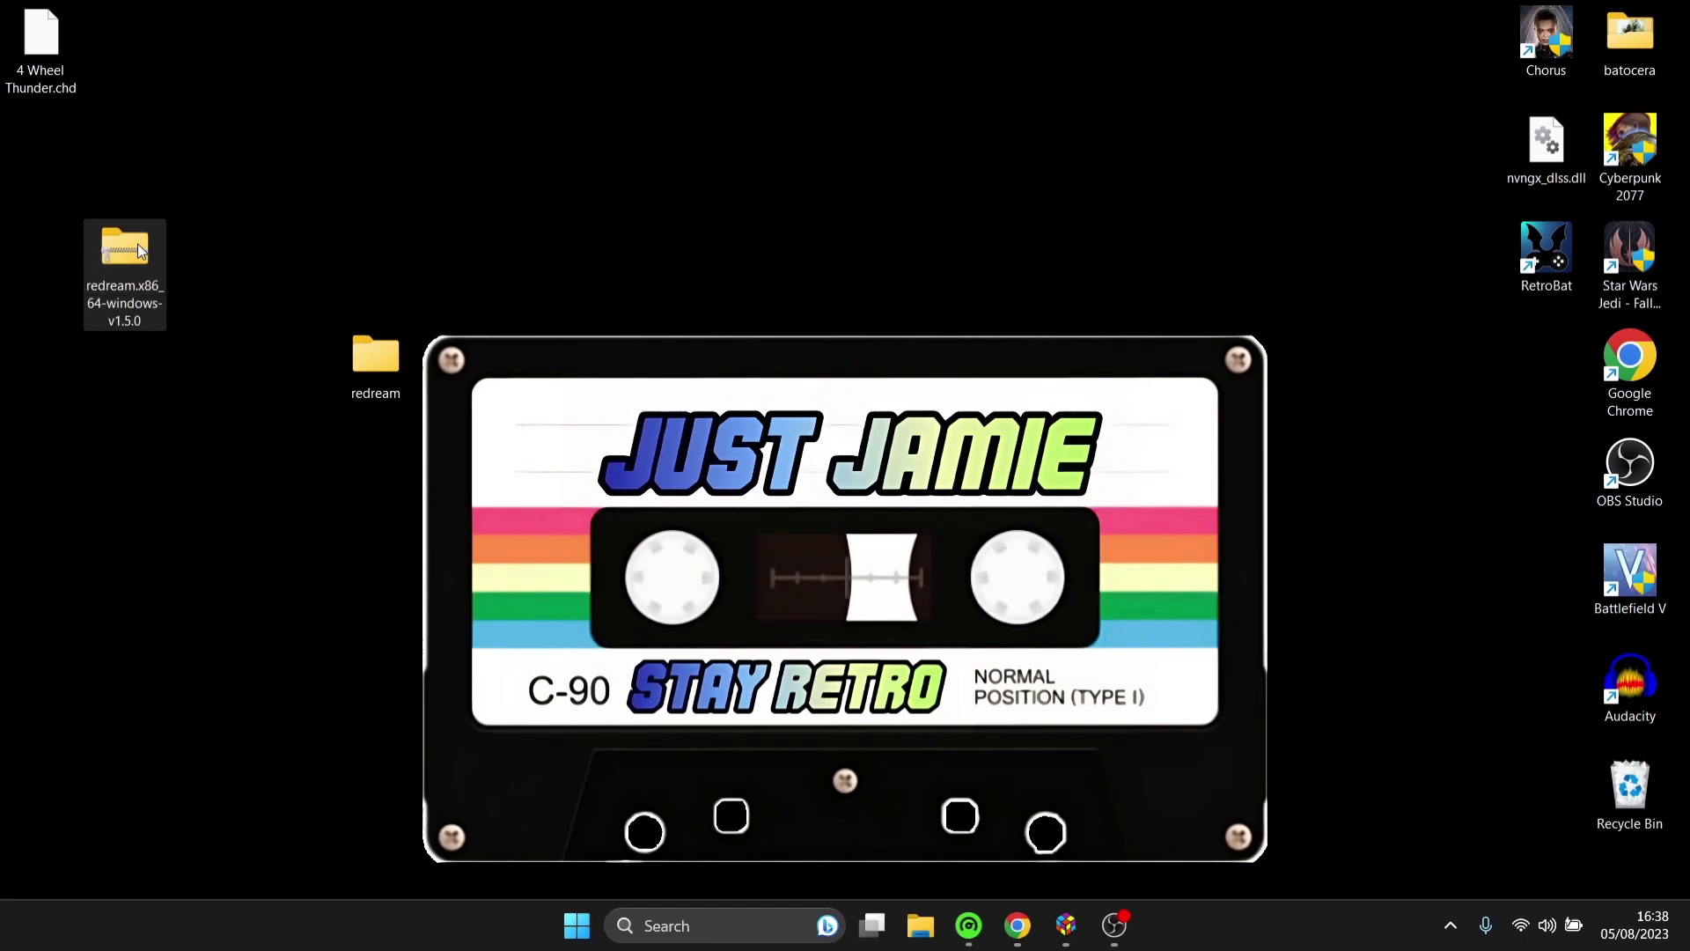
left_click_drag(137, 245, 391, 355)
double_click(391, 356)
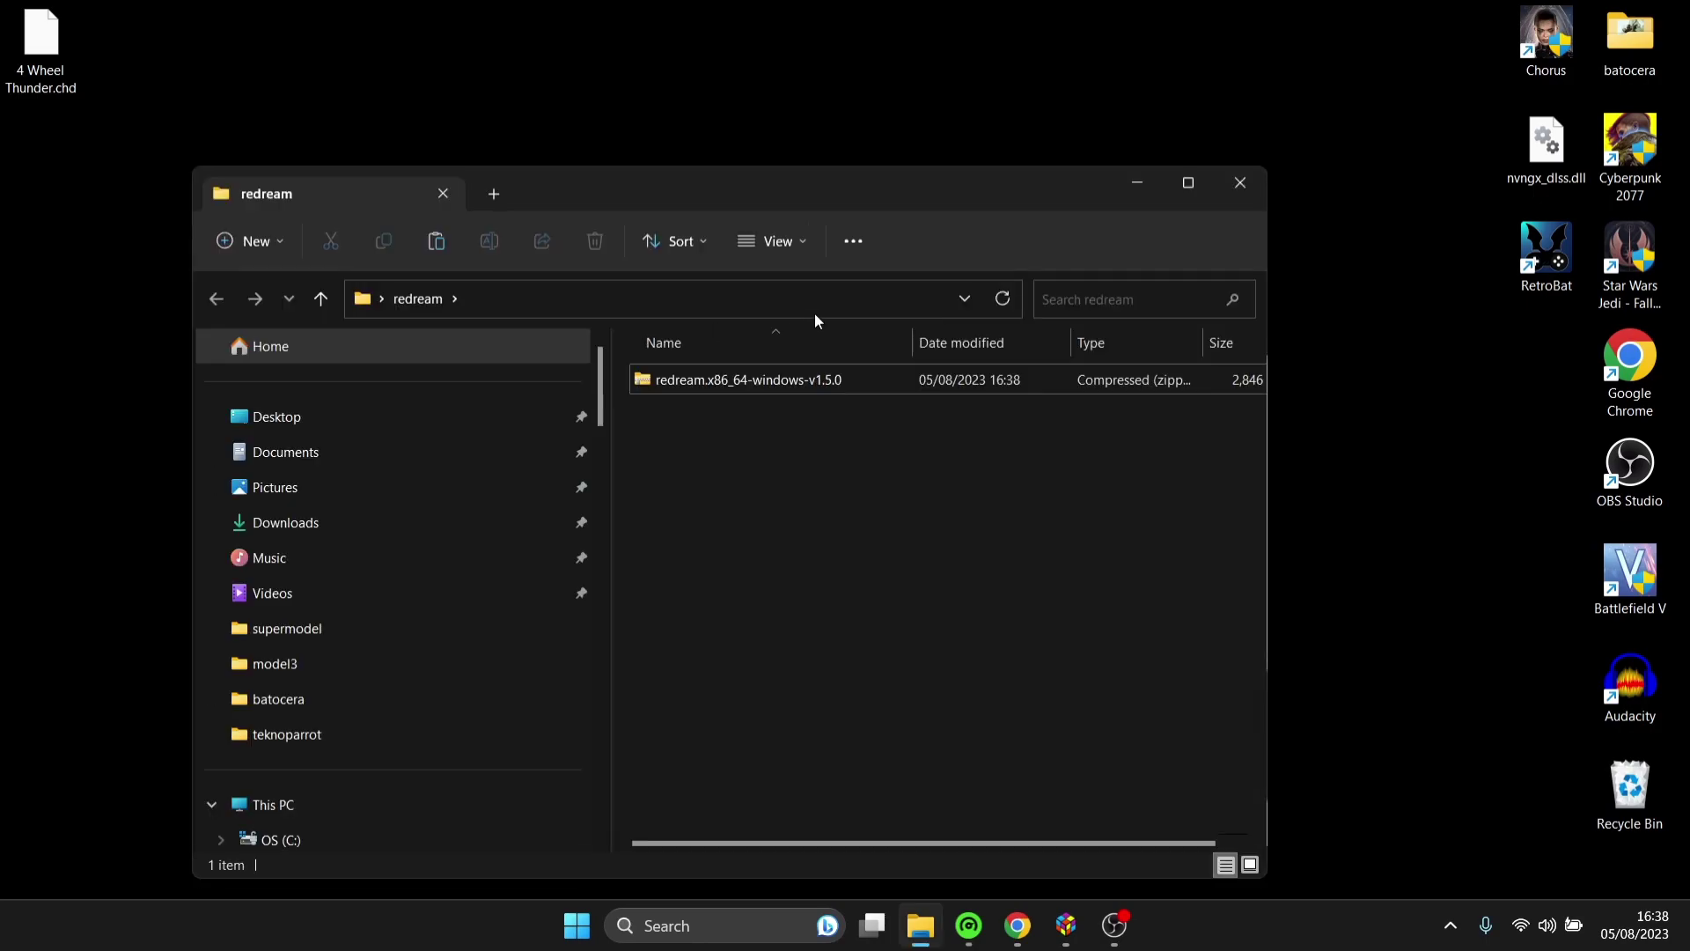
Extract the archive's contents directly into the redream folder with WinRAR and delete the archive
right_click(748, 377)
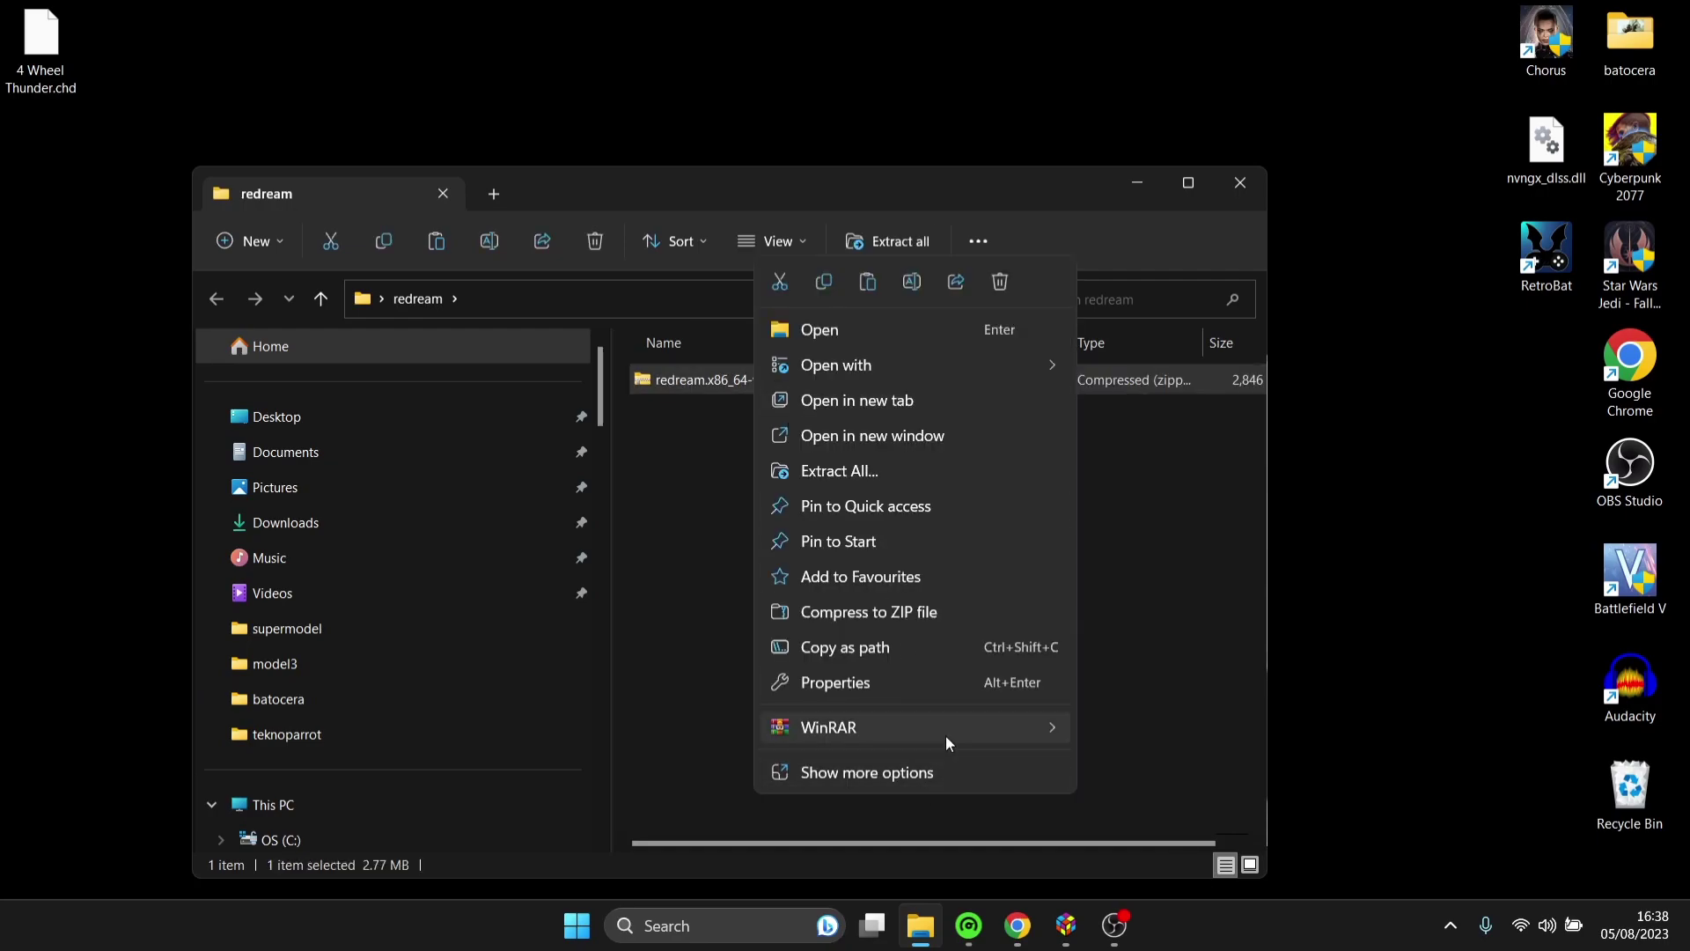
mouse_move(947, 731)
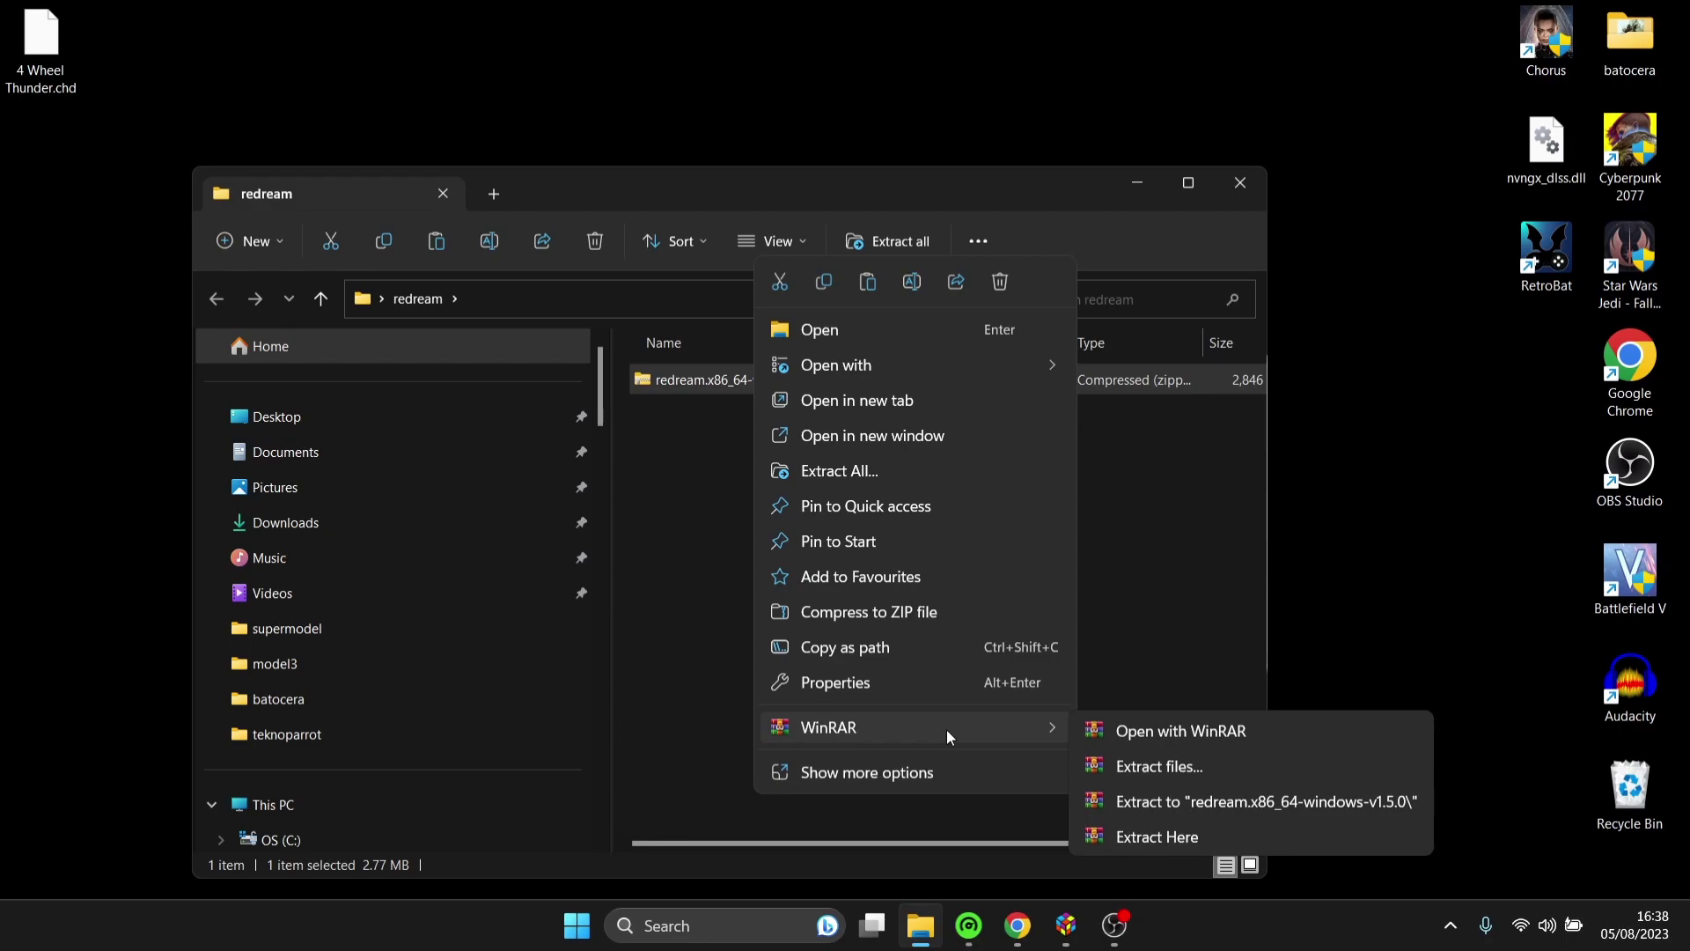
left_click(1114, 841)
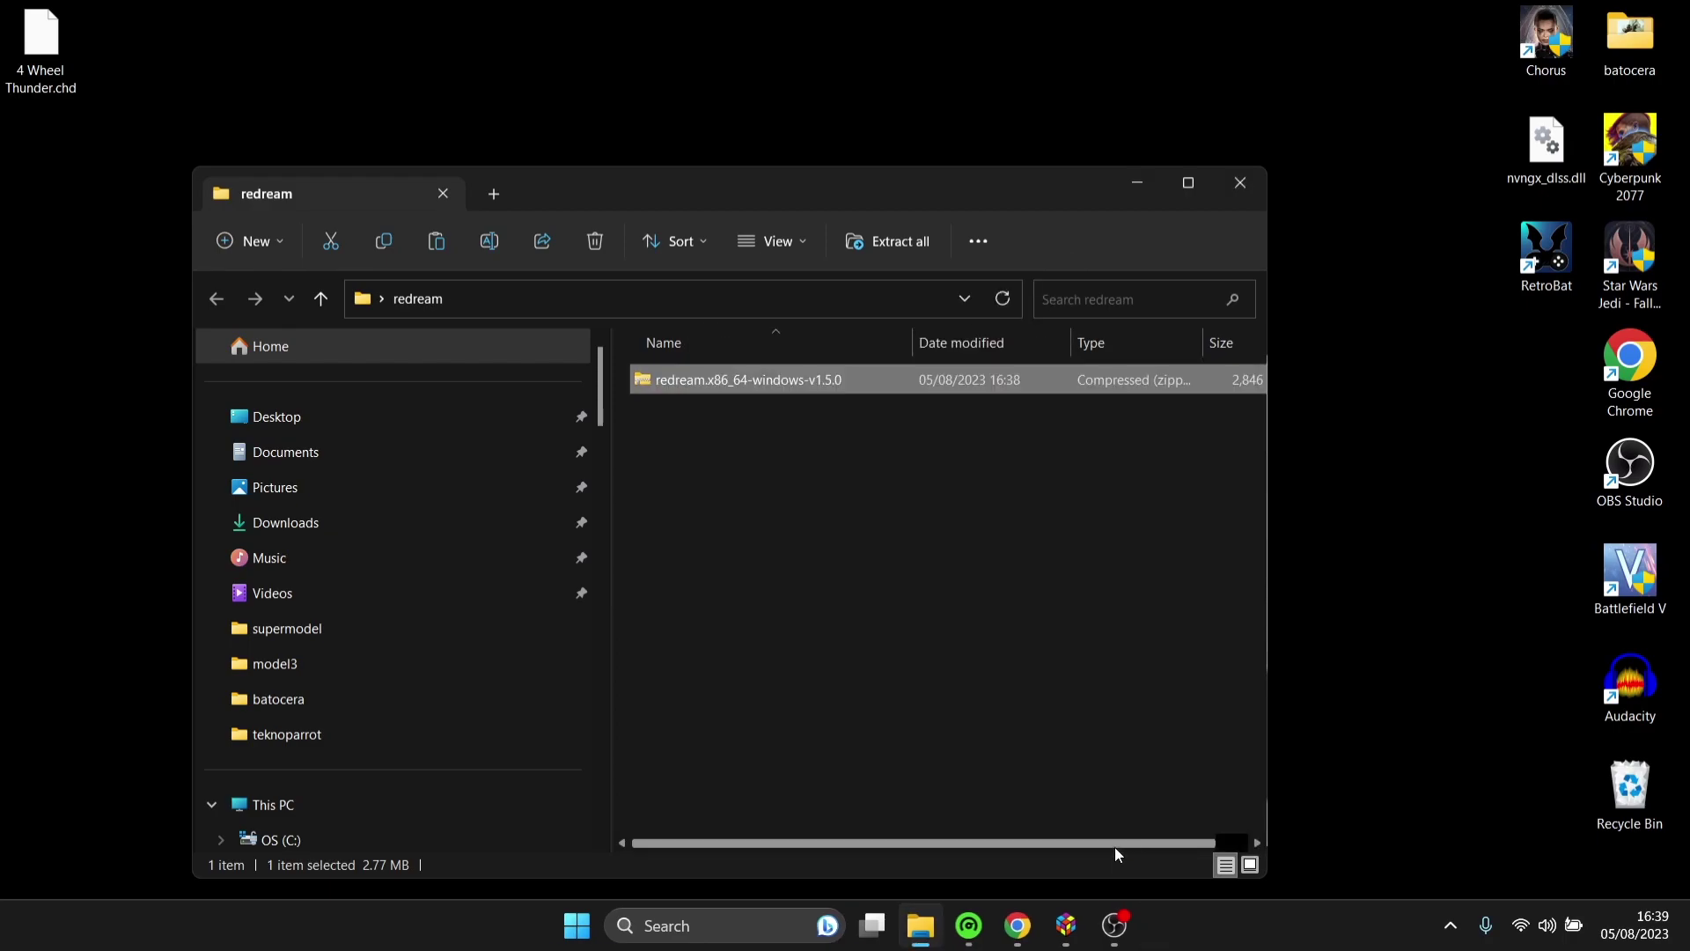
right_click(790, 419)
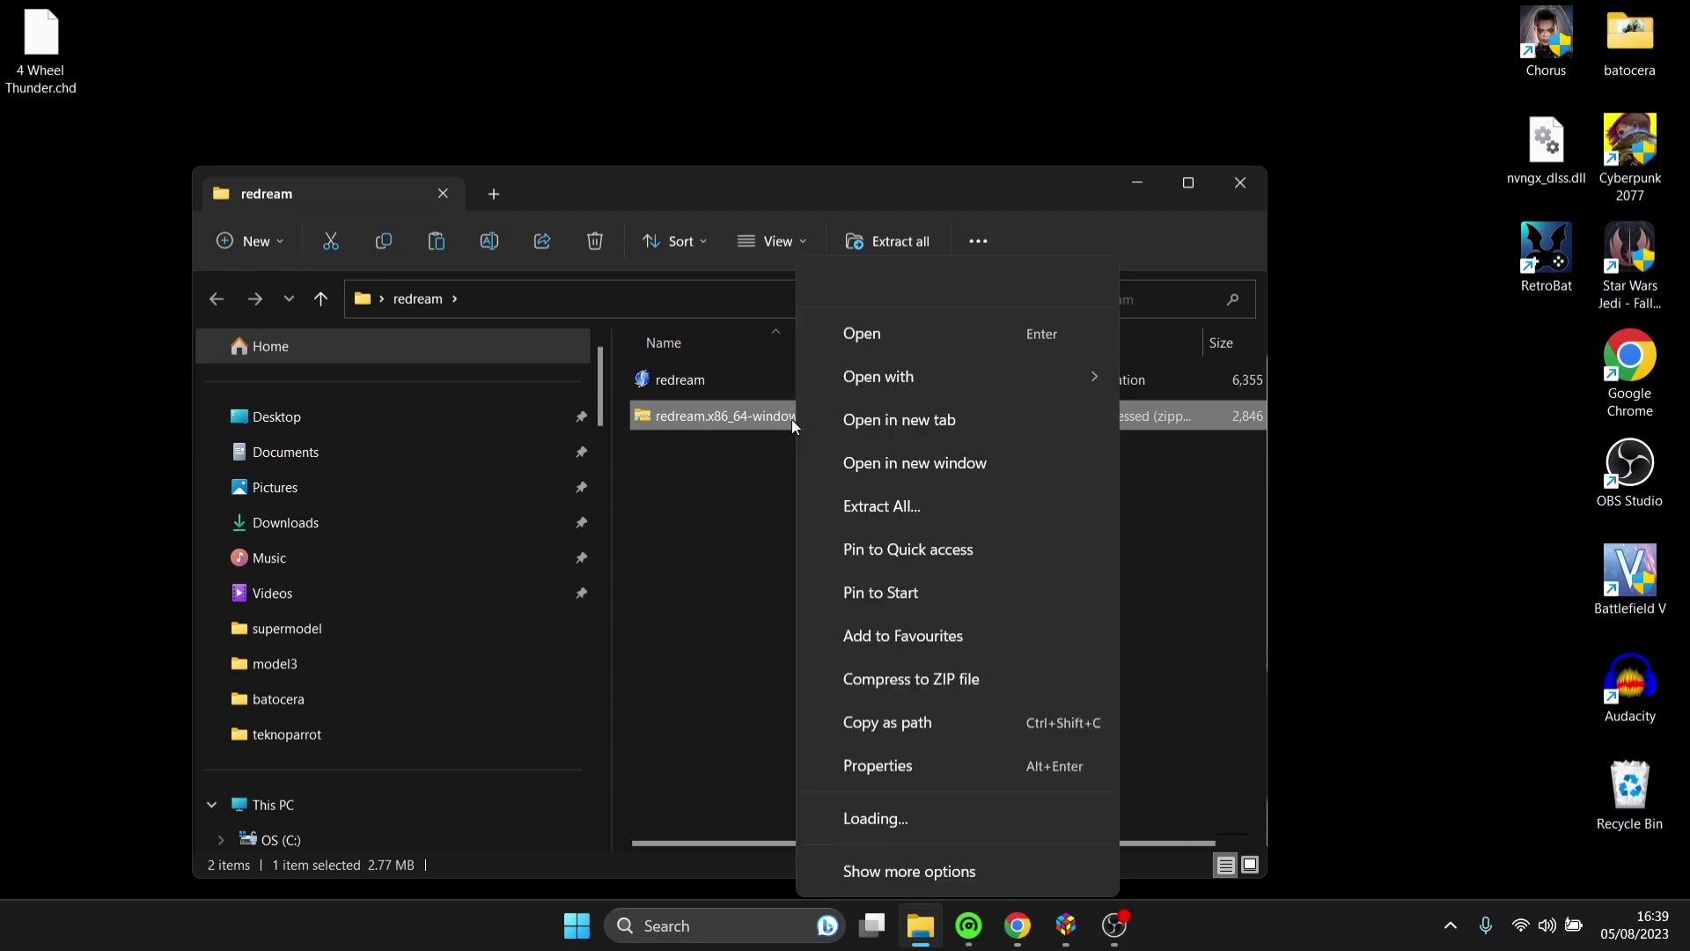
left_click(1042, 296)
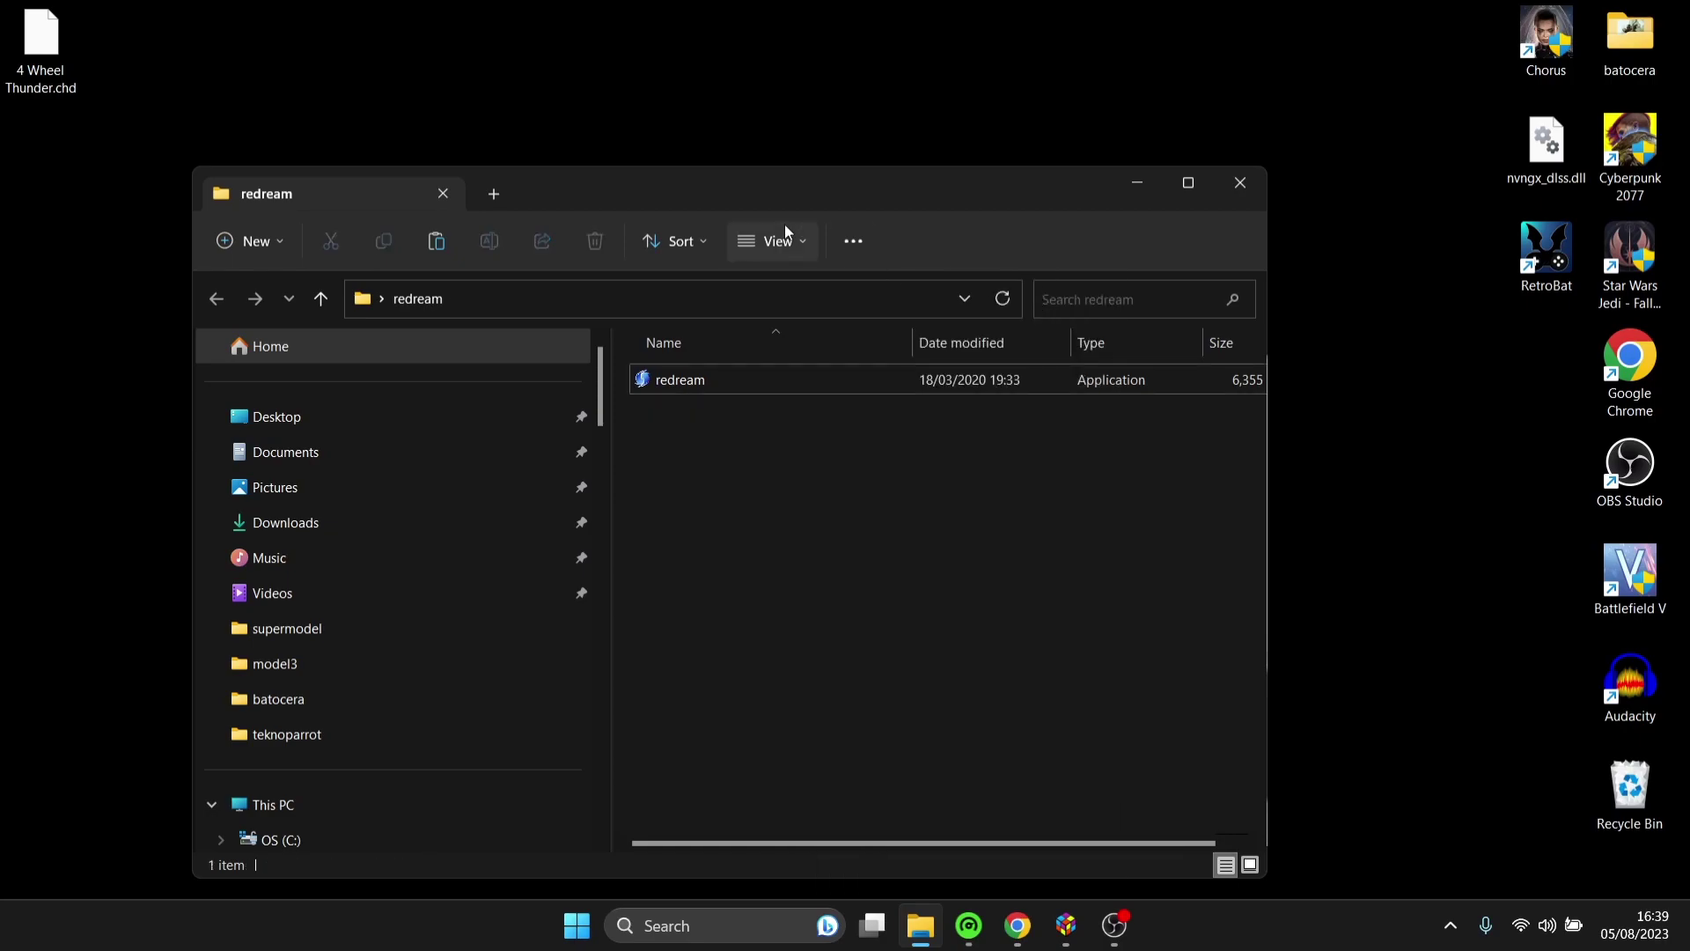
Move the game file 4 Wheel Thunder.chd from the desktop into the redream folder
left_click_drag(799, 187, 921, 109)
left_click(16, 208)
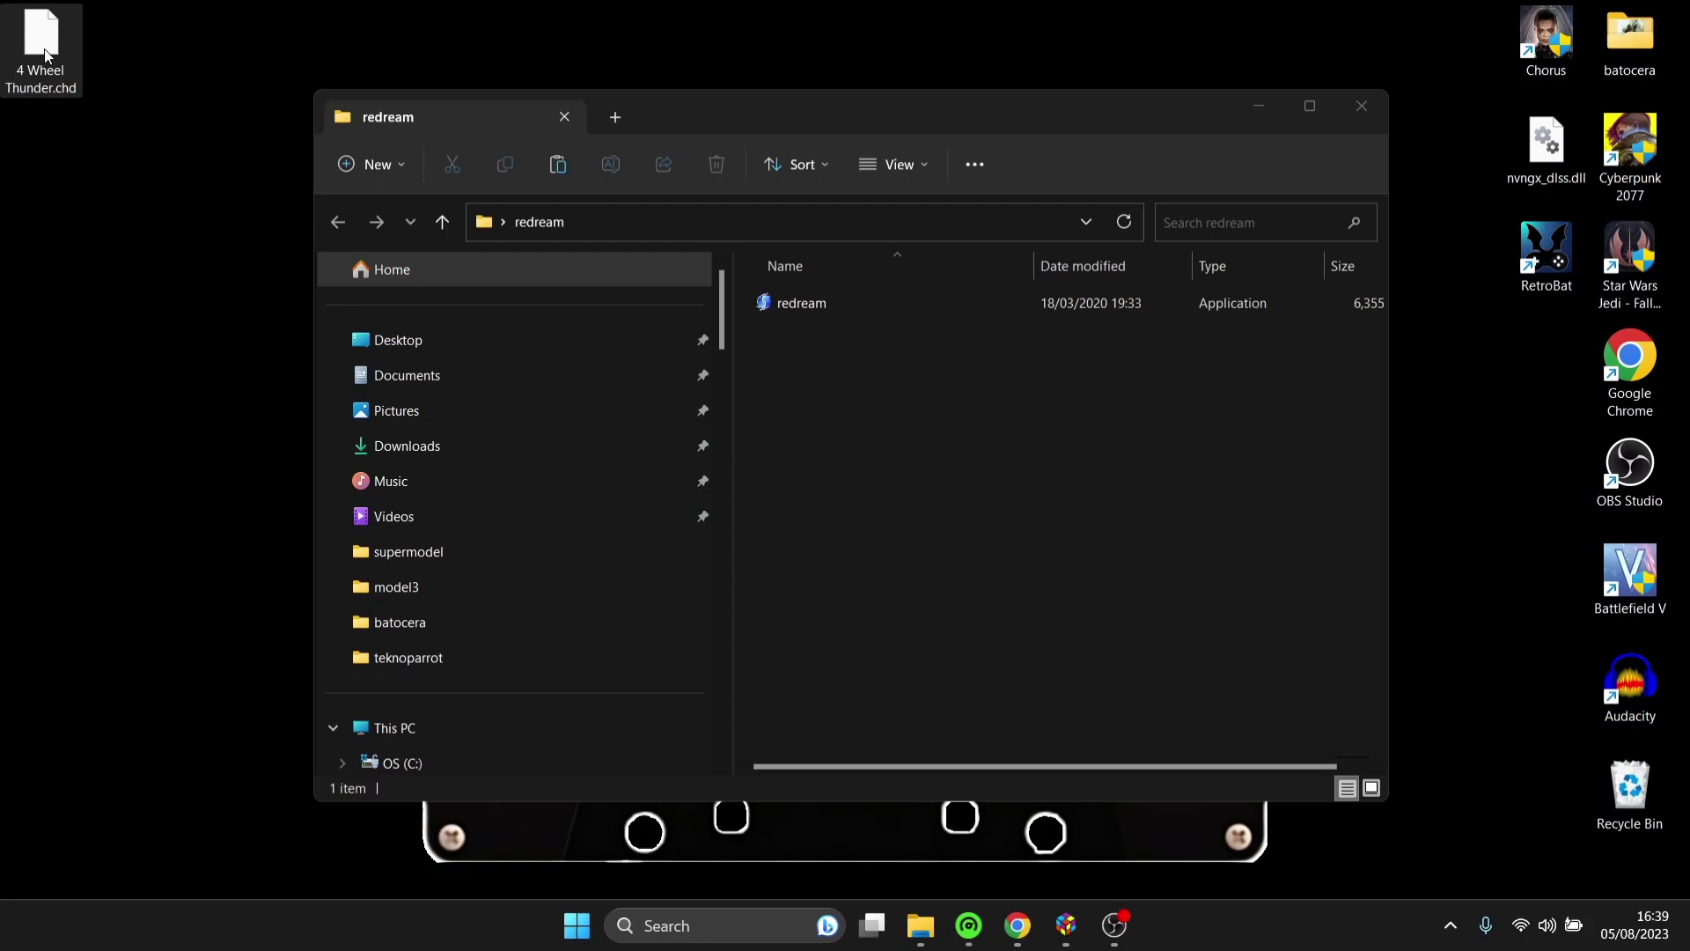
left_click_drag(45, 54, 872, 478)
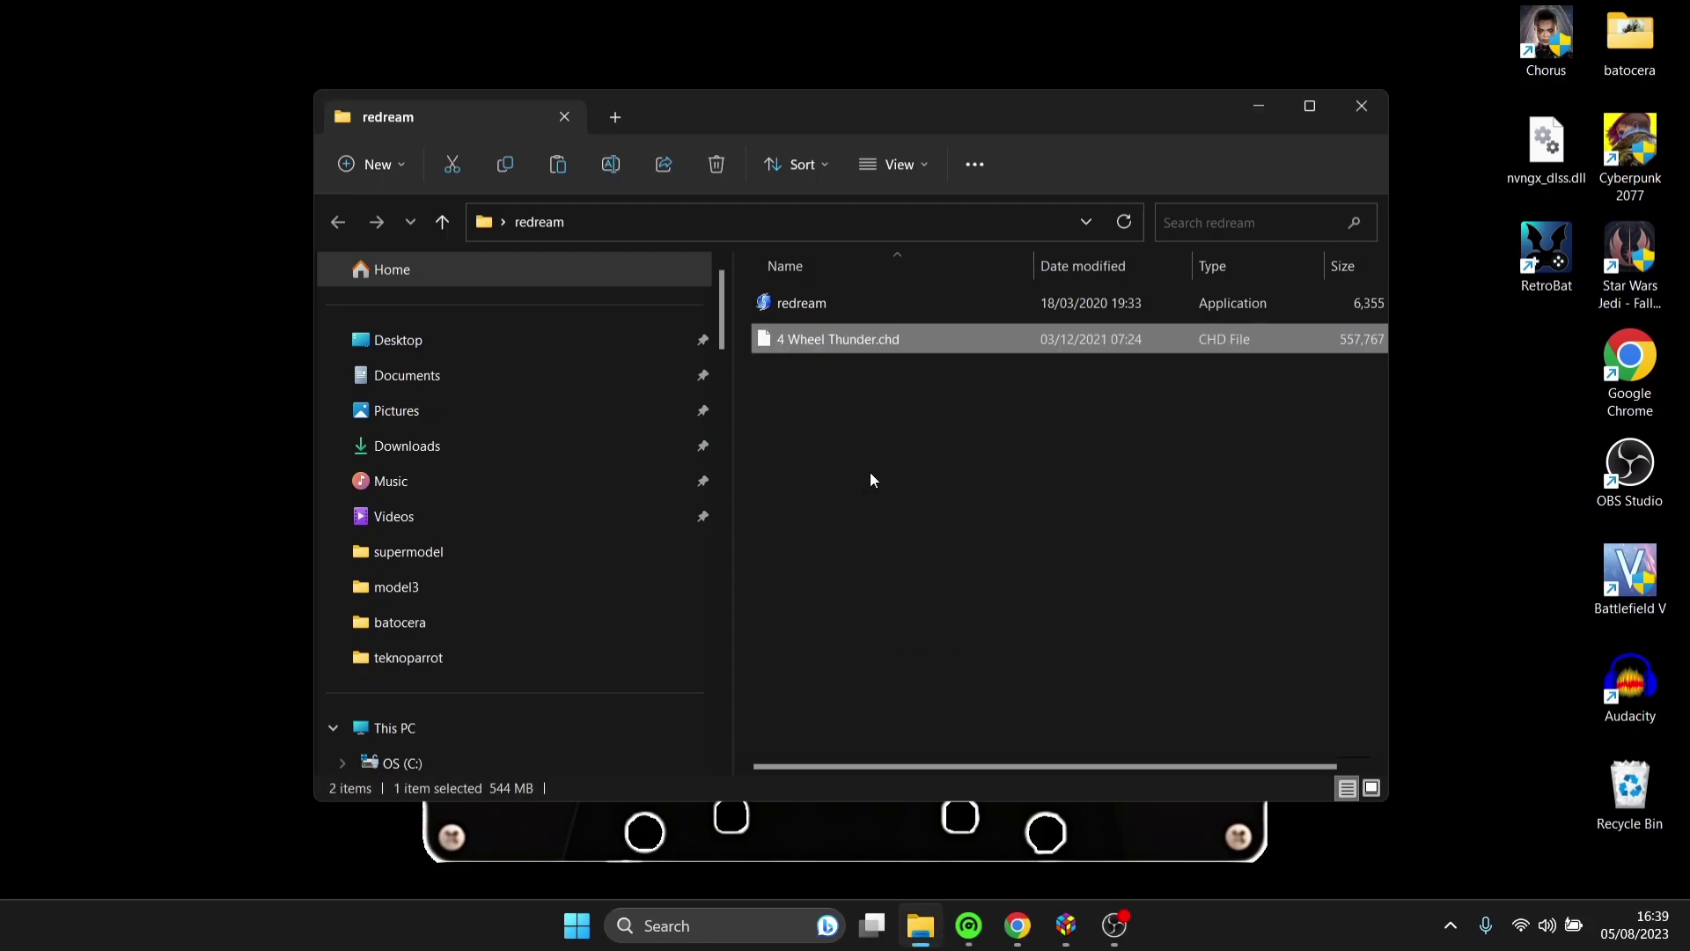
left_click(988, 438)
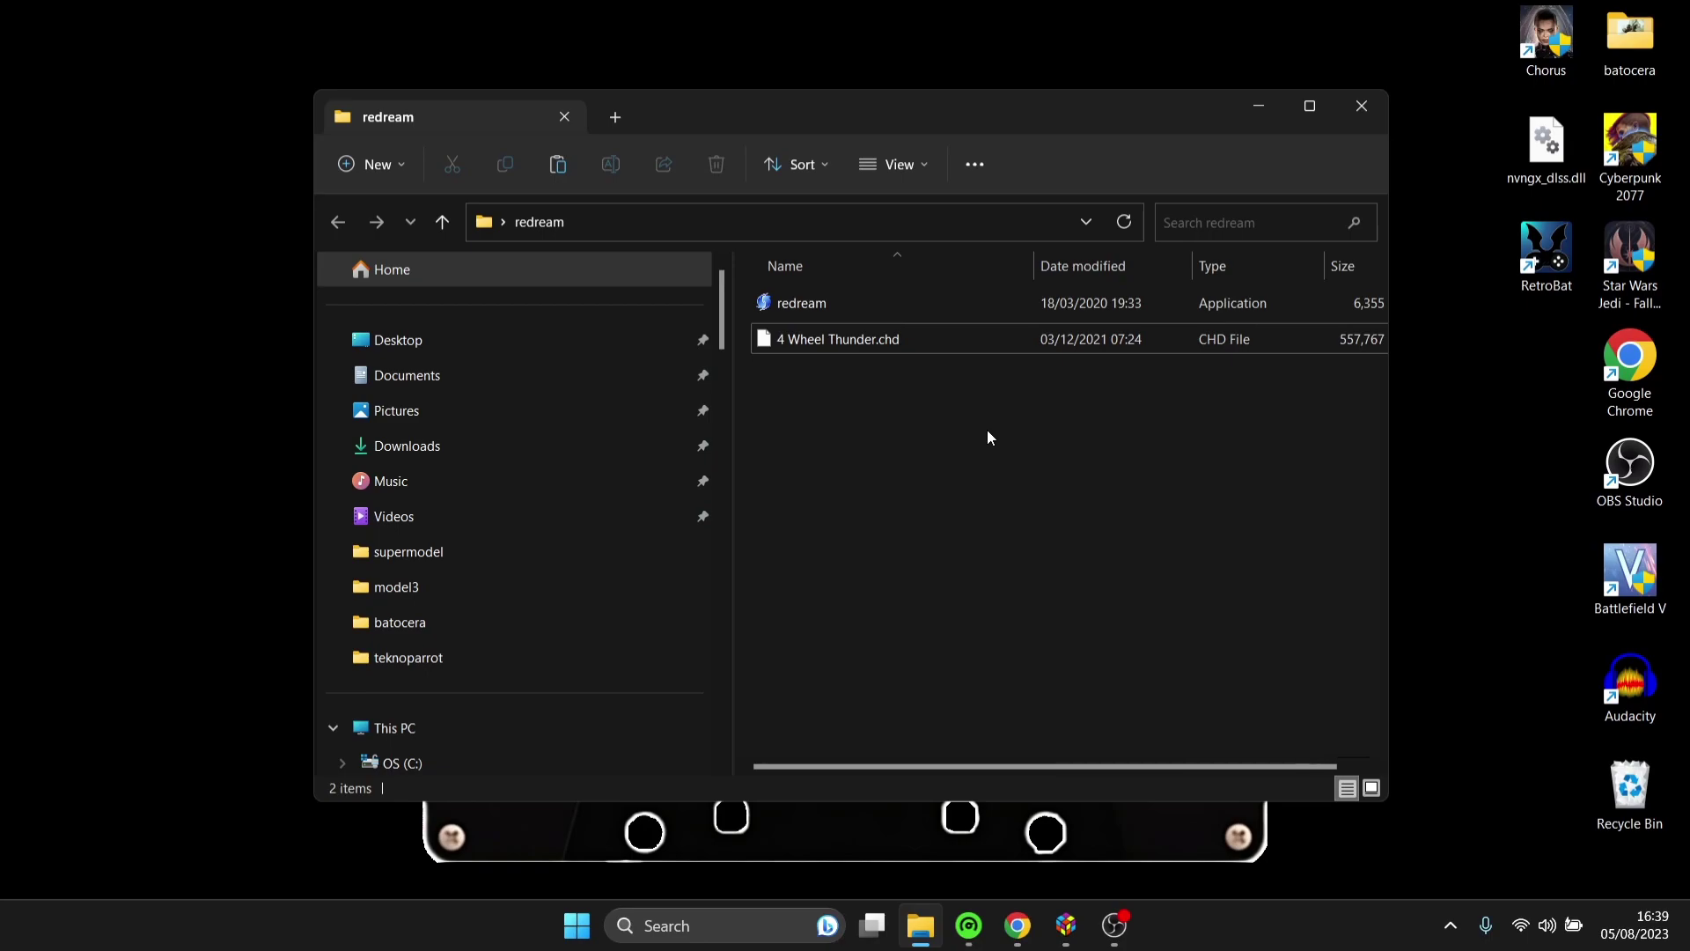
Launch the redream application and set its window size to 1600x900 with a 16:9 game aspect ratio
double_click(858, 301)
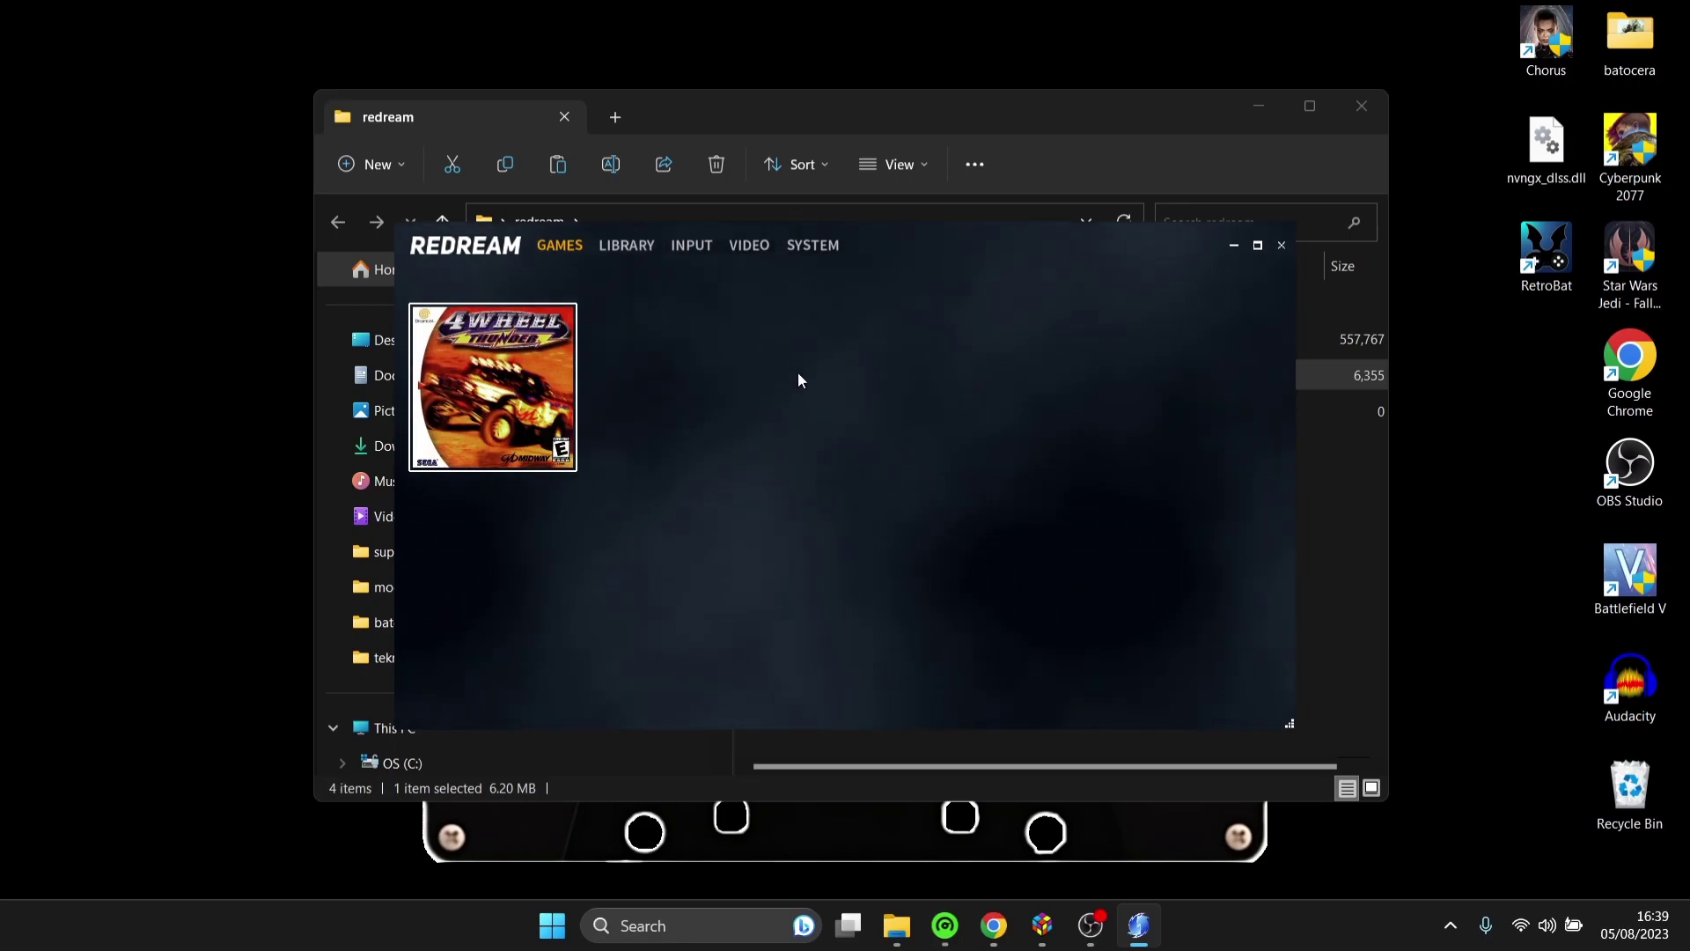
left_click(750, 249)
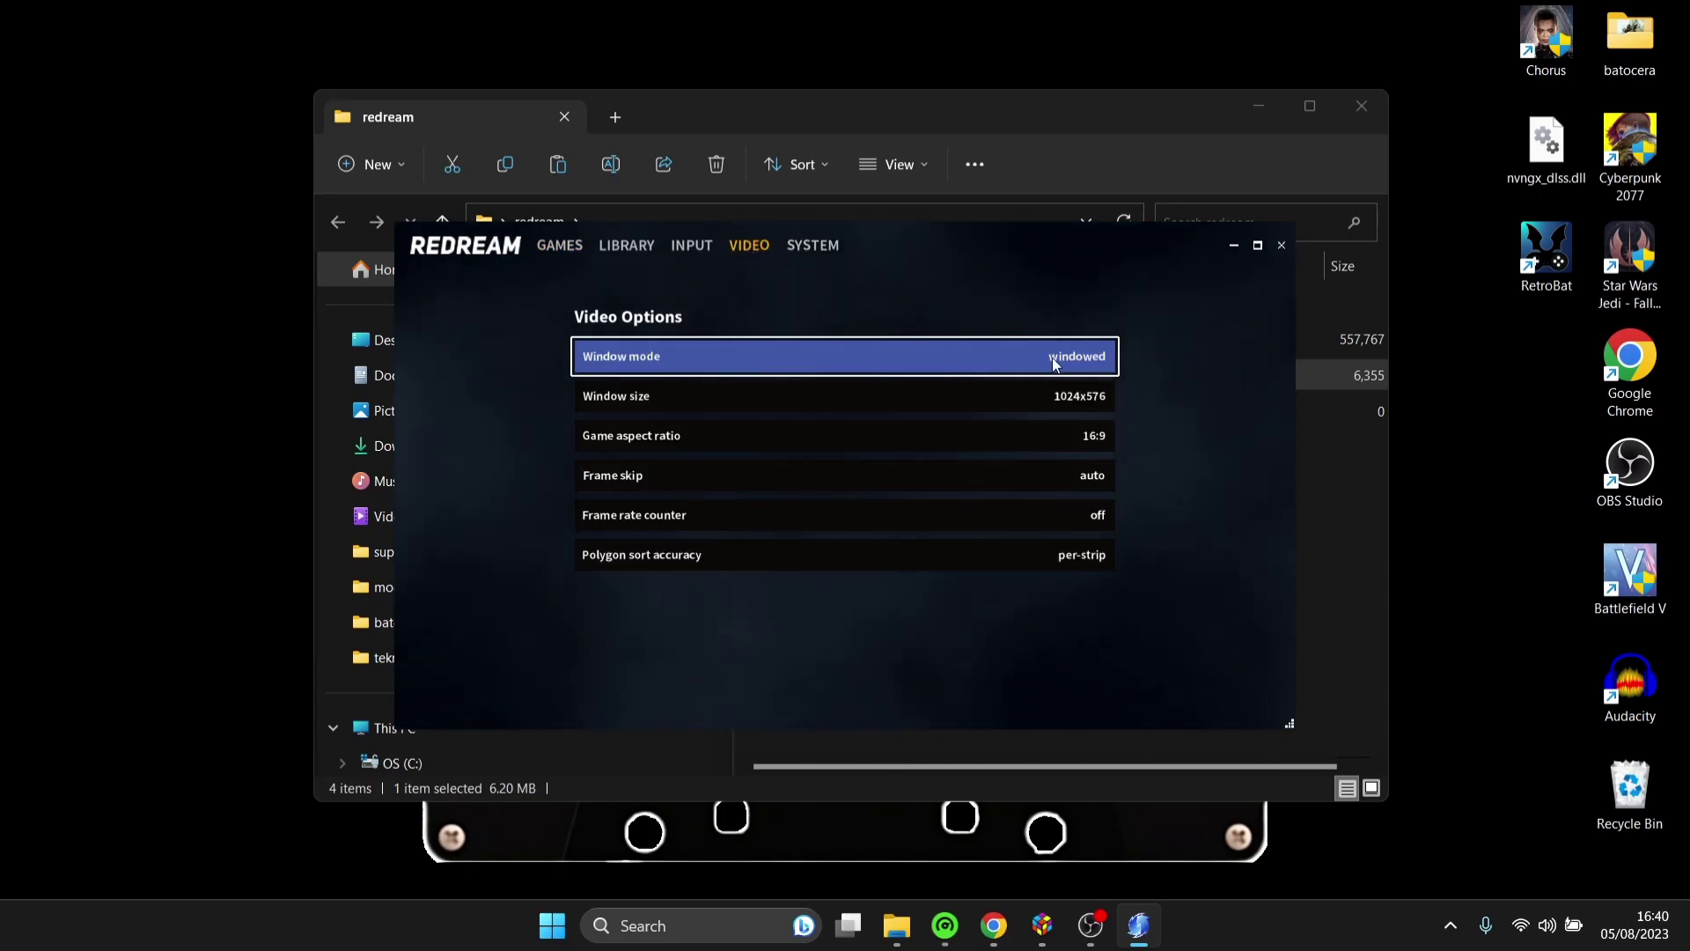
left_click(1098, 403)
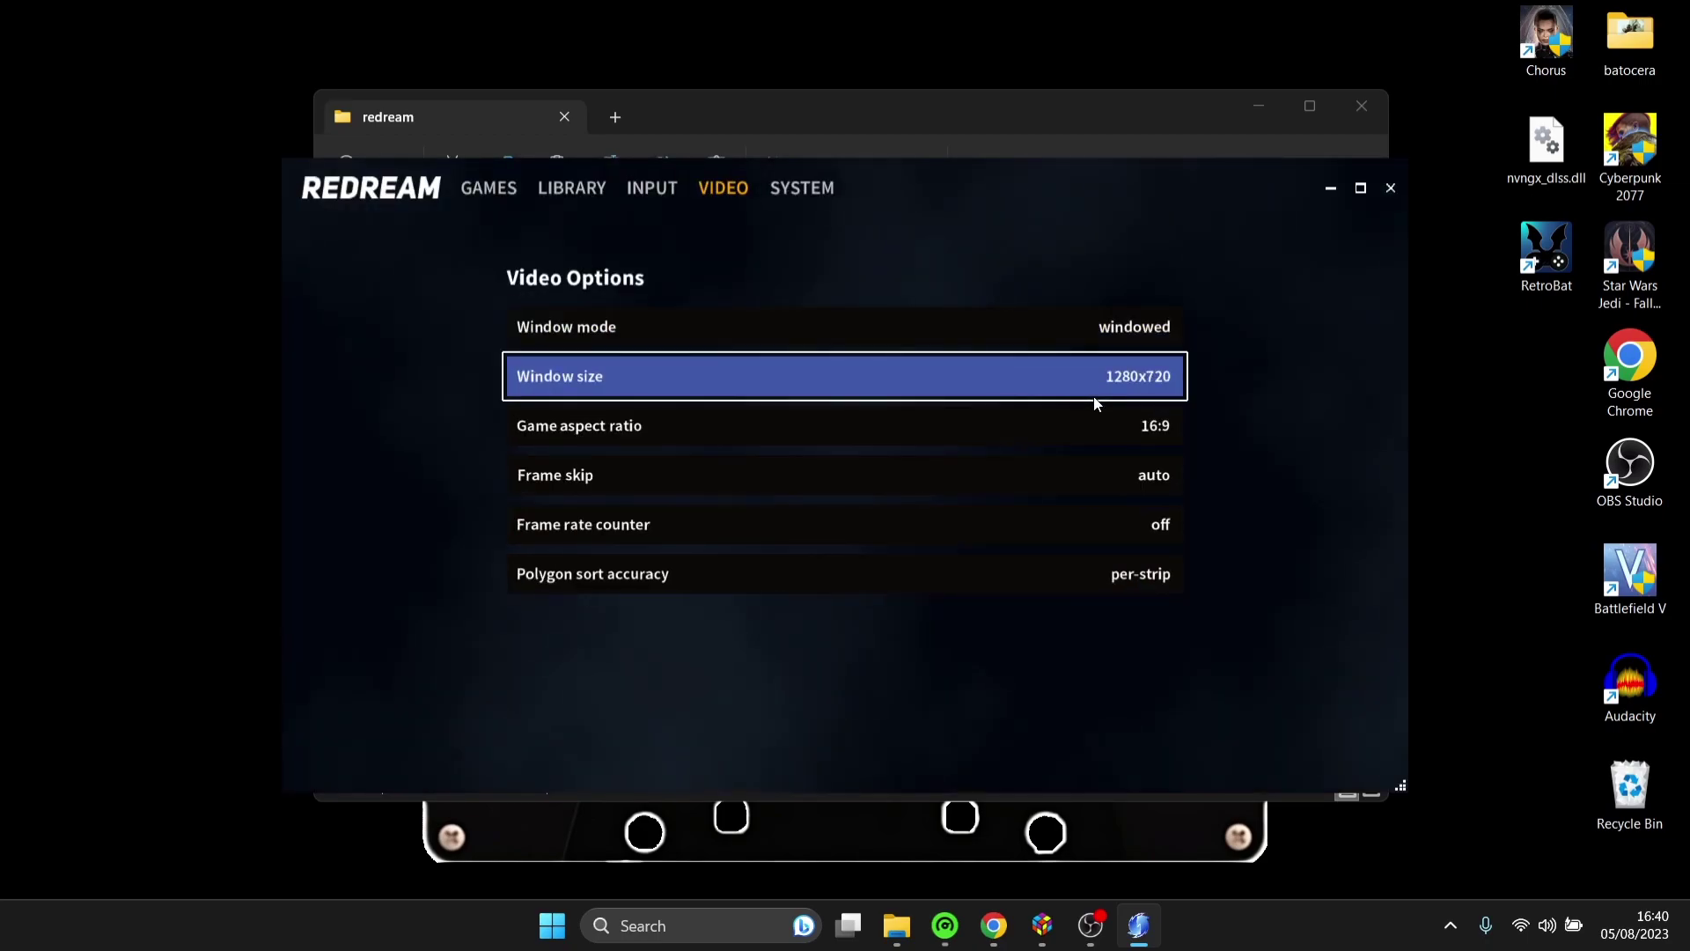
left_click(1134, 375)
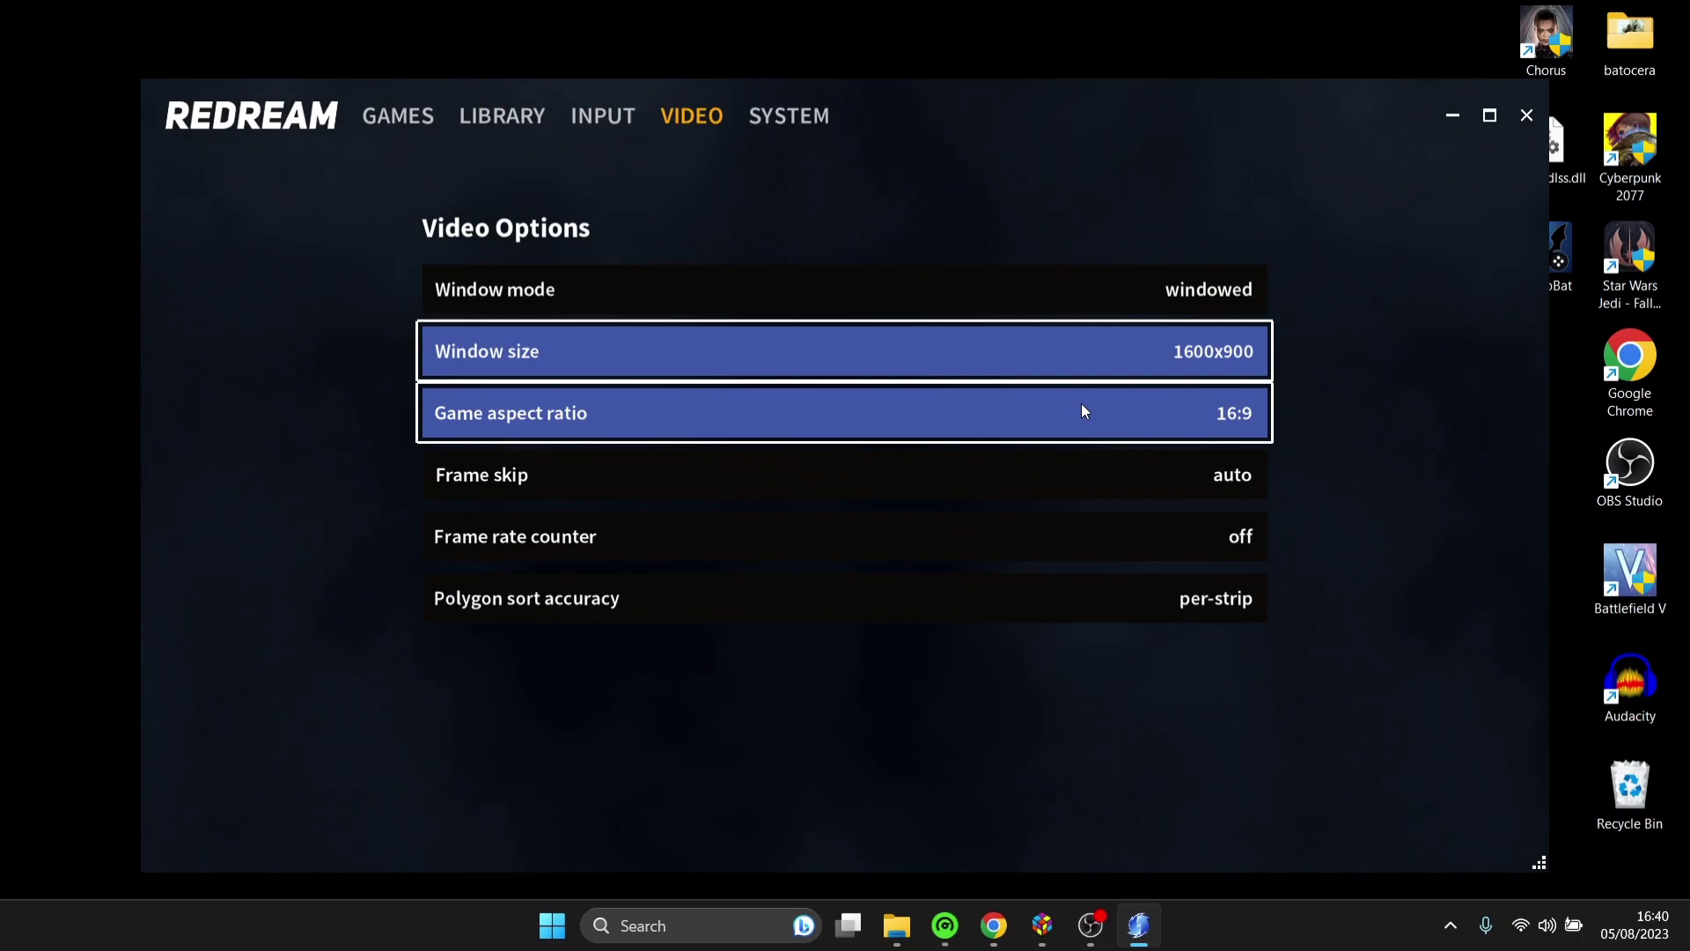
left_click(1183, 421)
left_click(1183, 421)
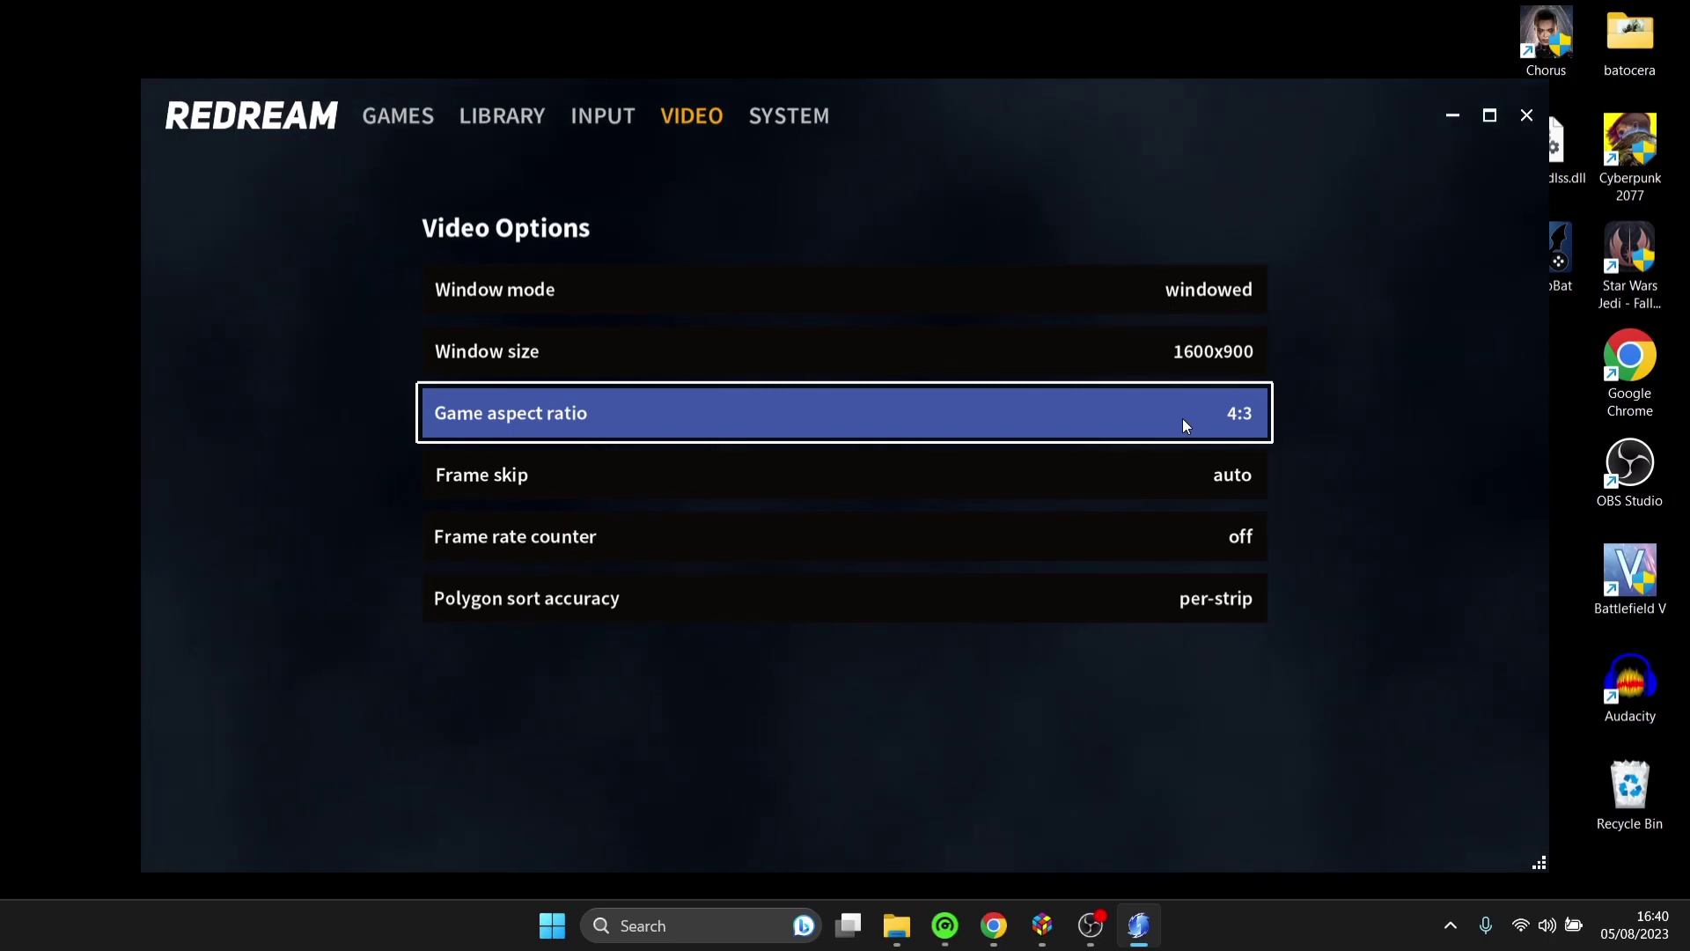
left_click(1182, 420)
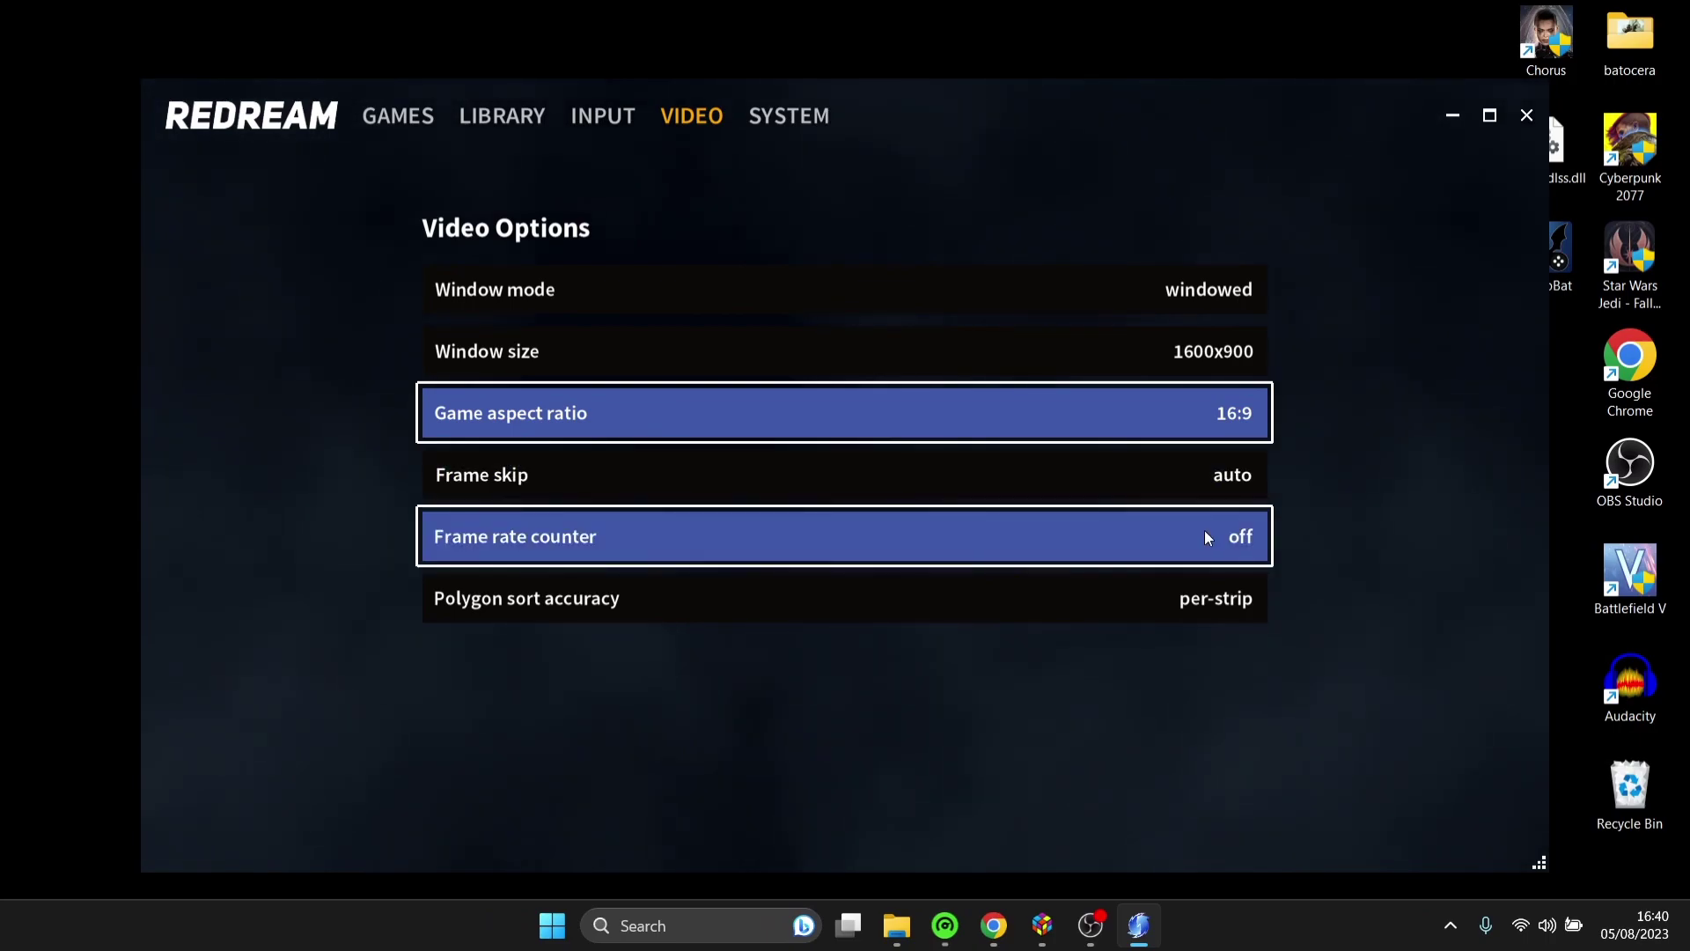
Configure redream's system options with rgb cable, ntsc broadcast and usa region
left_click(787, 120)
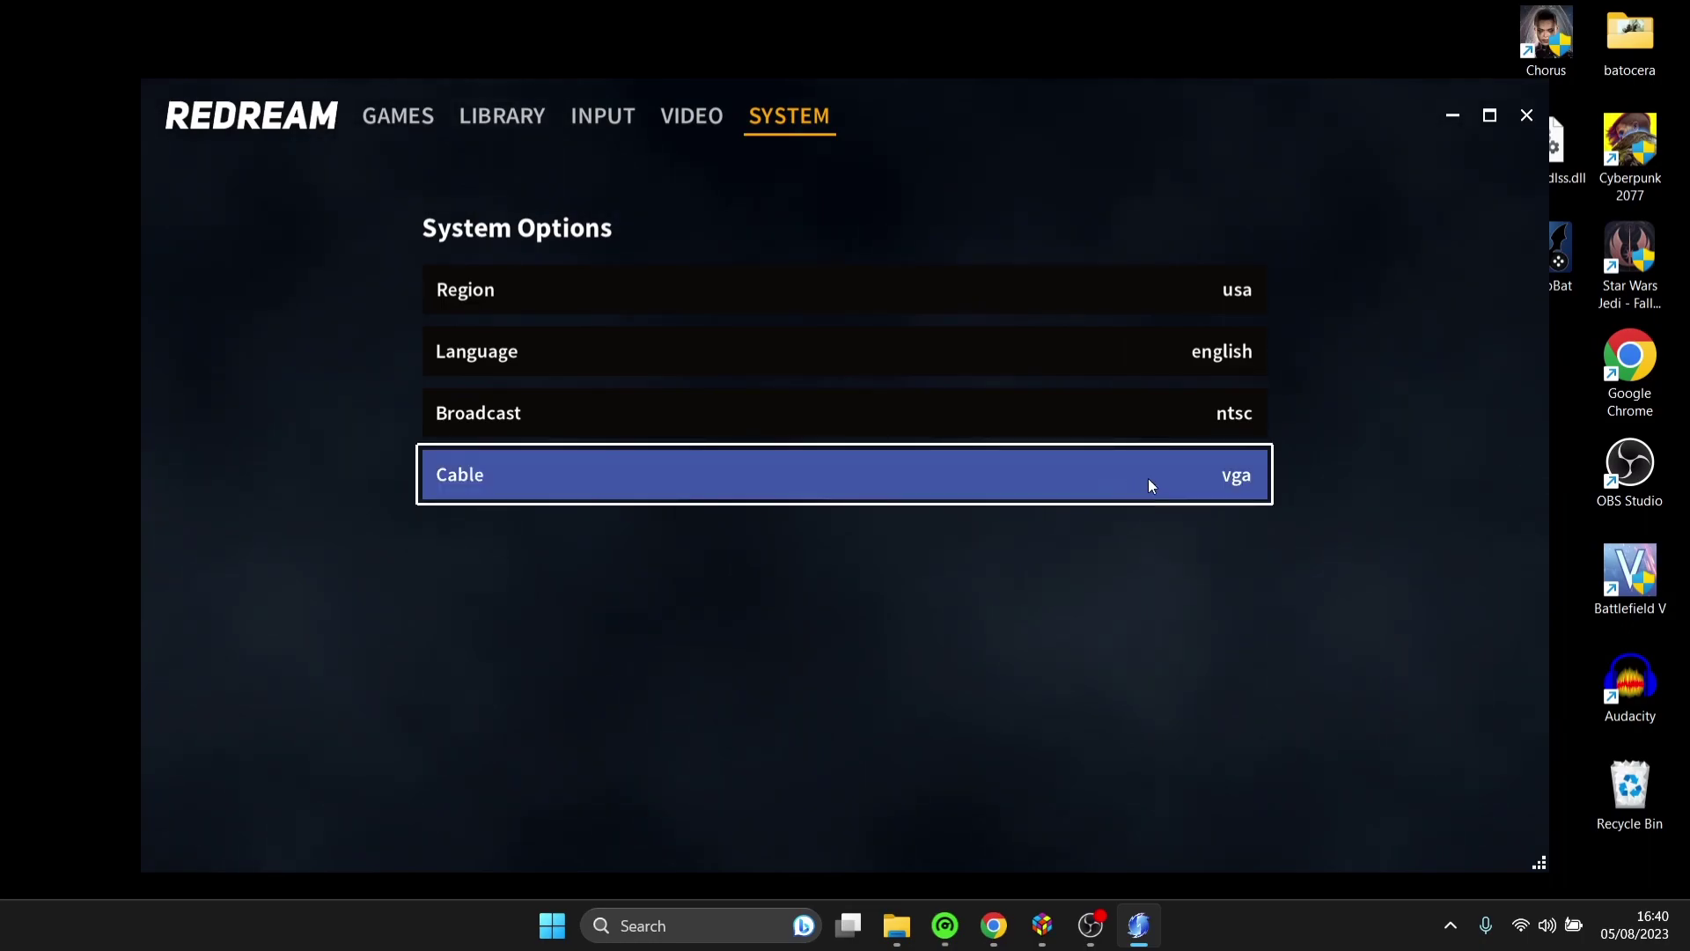
left_click(1197, 483)
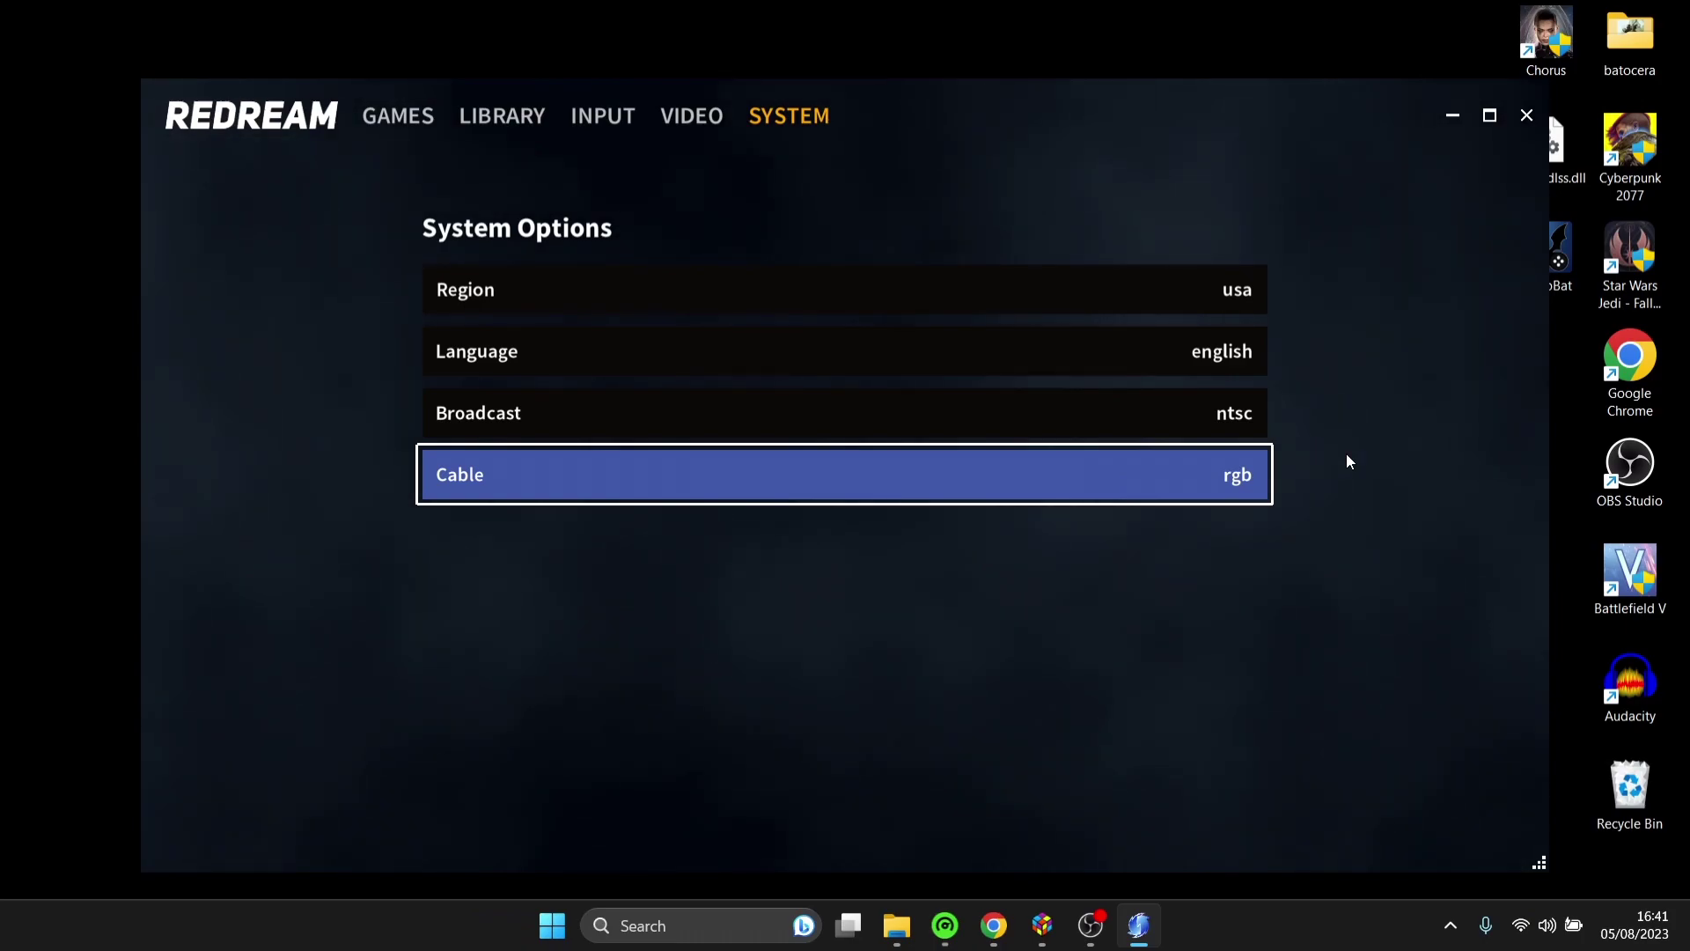
left_click(1254, 421)
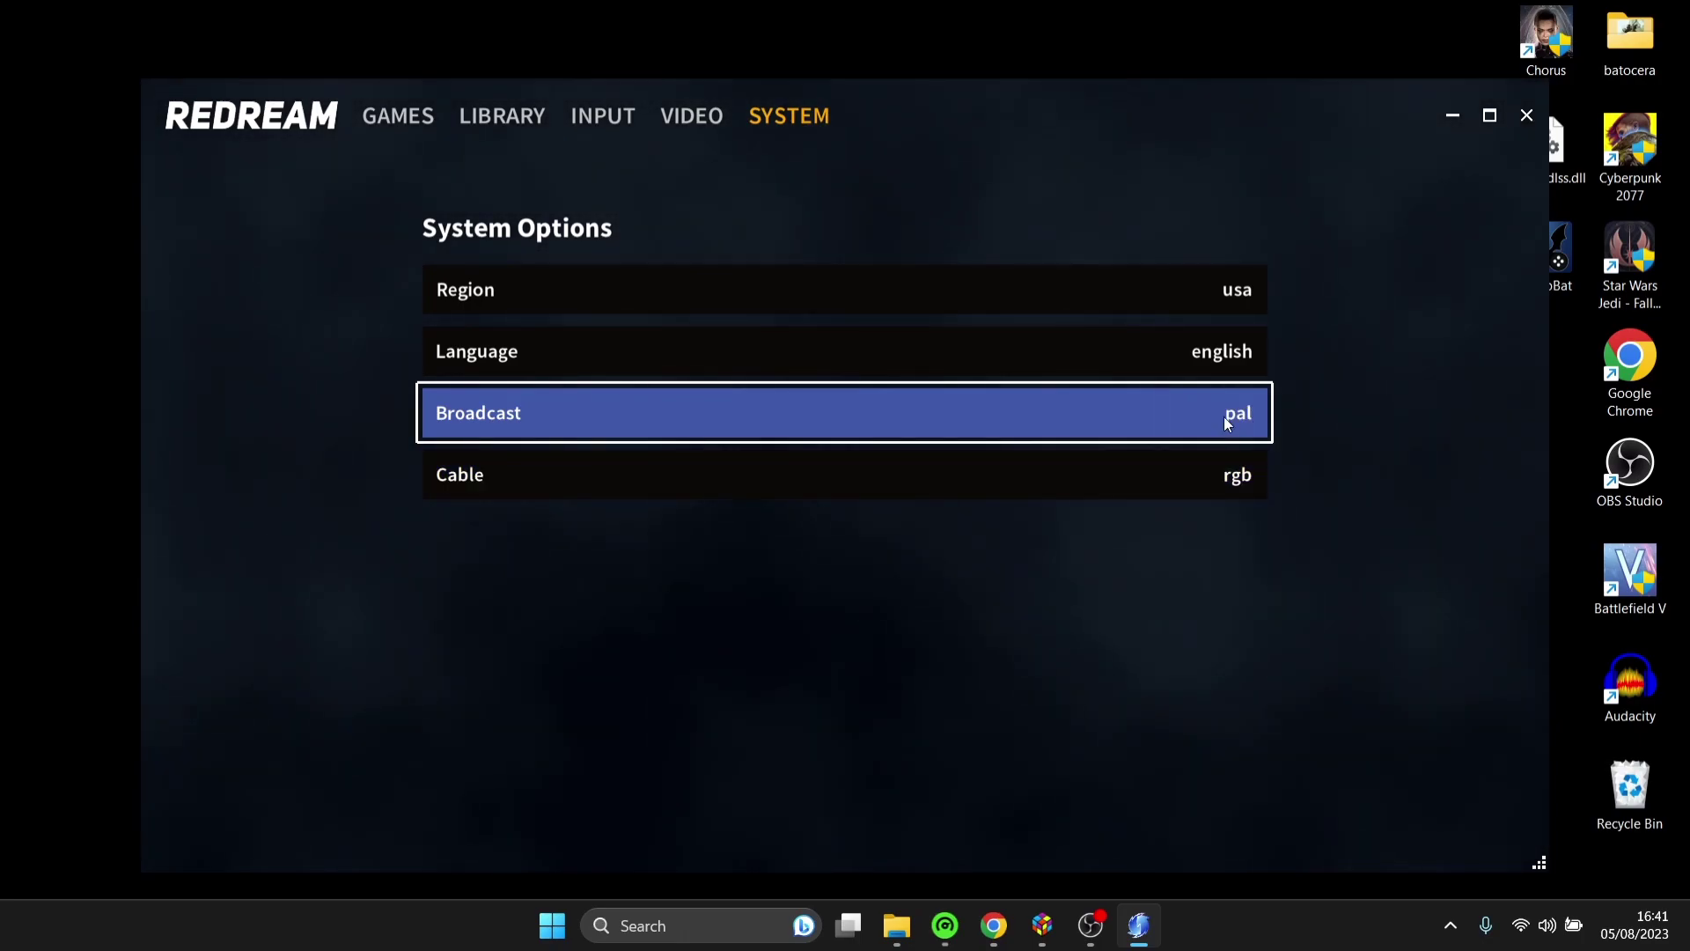
left_click(1226, 410)
left_click(1231, 409)
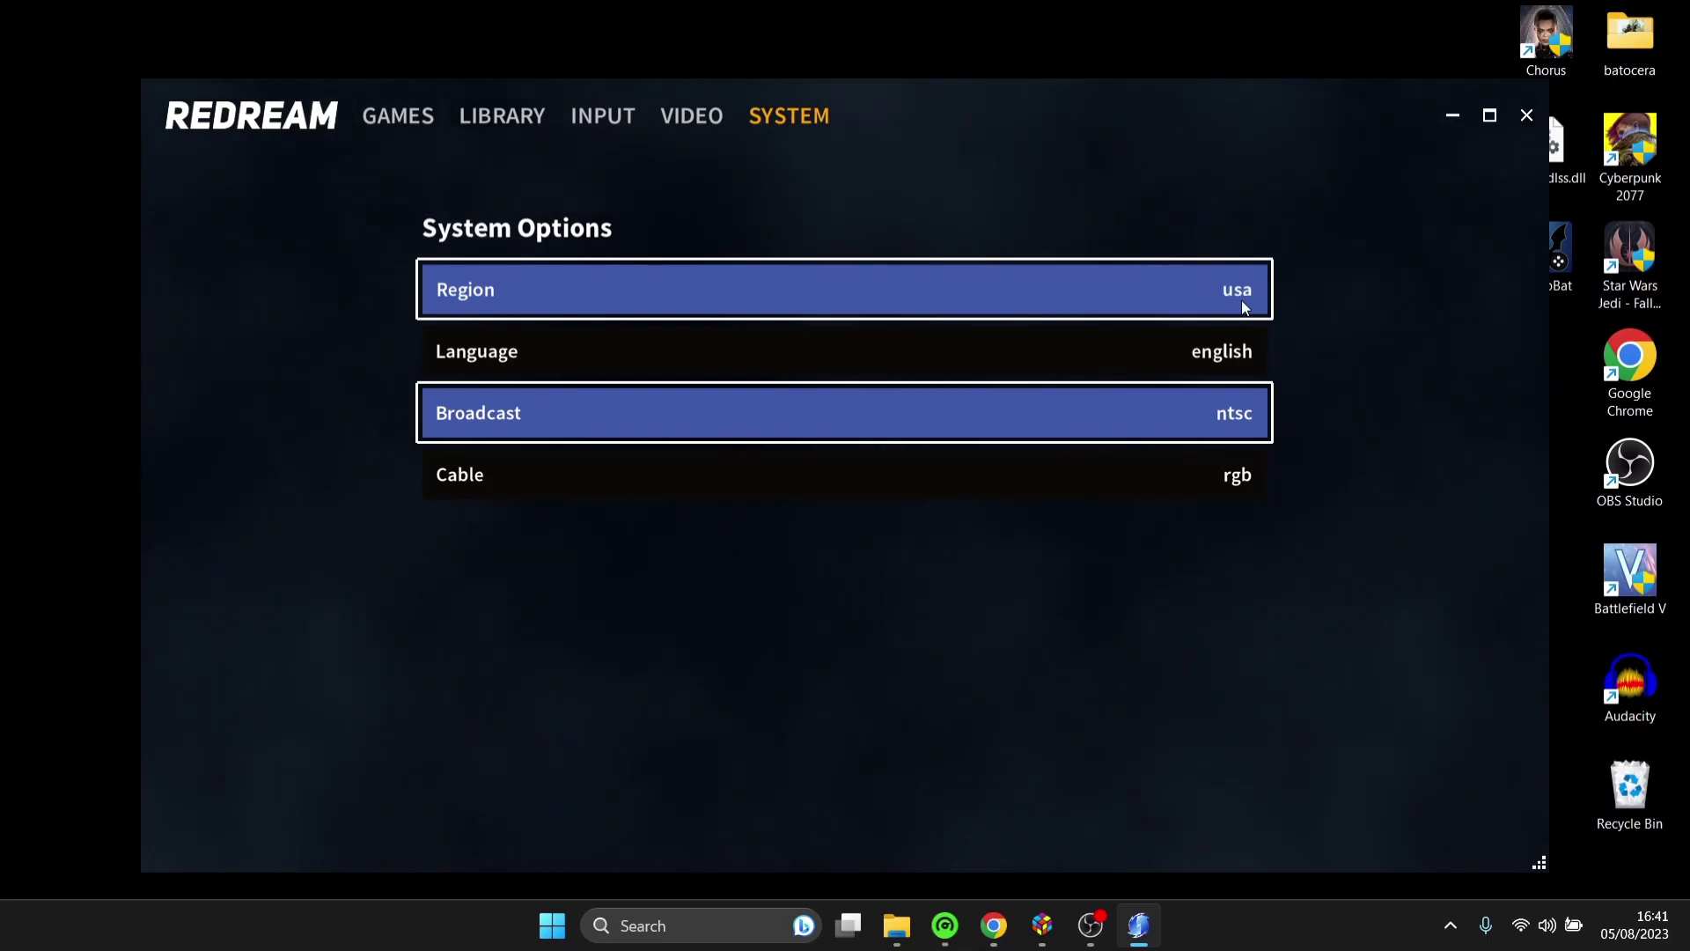
left_click(1244, 294)
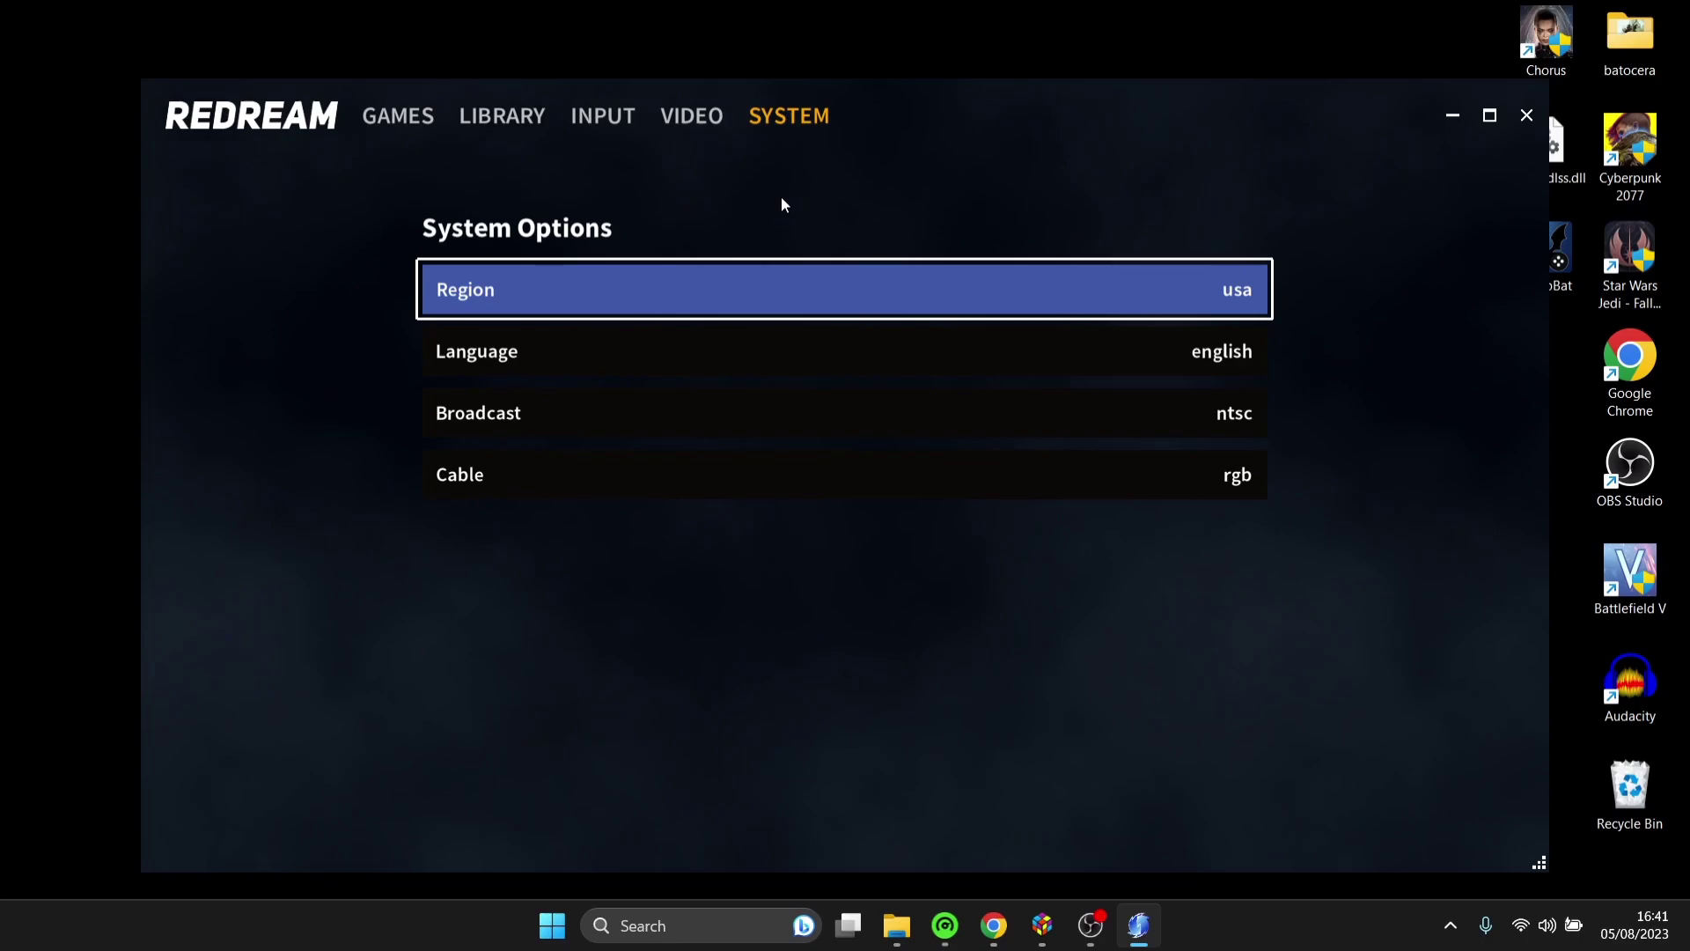
Review the game library directories and the games list, and close redream and its folder window
left_click(490, 121)
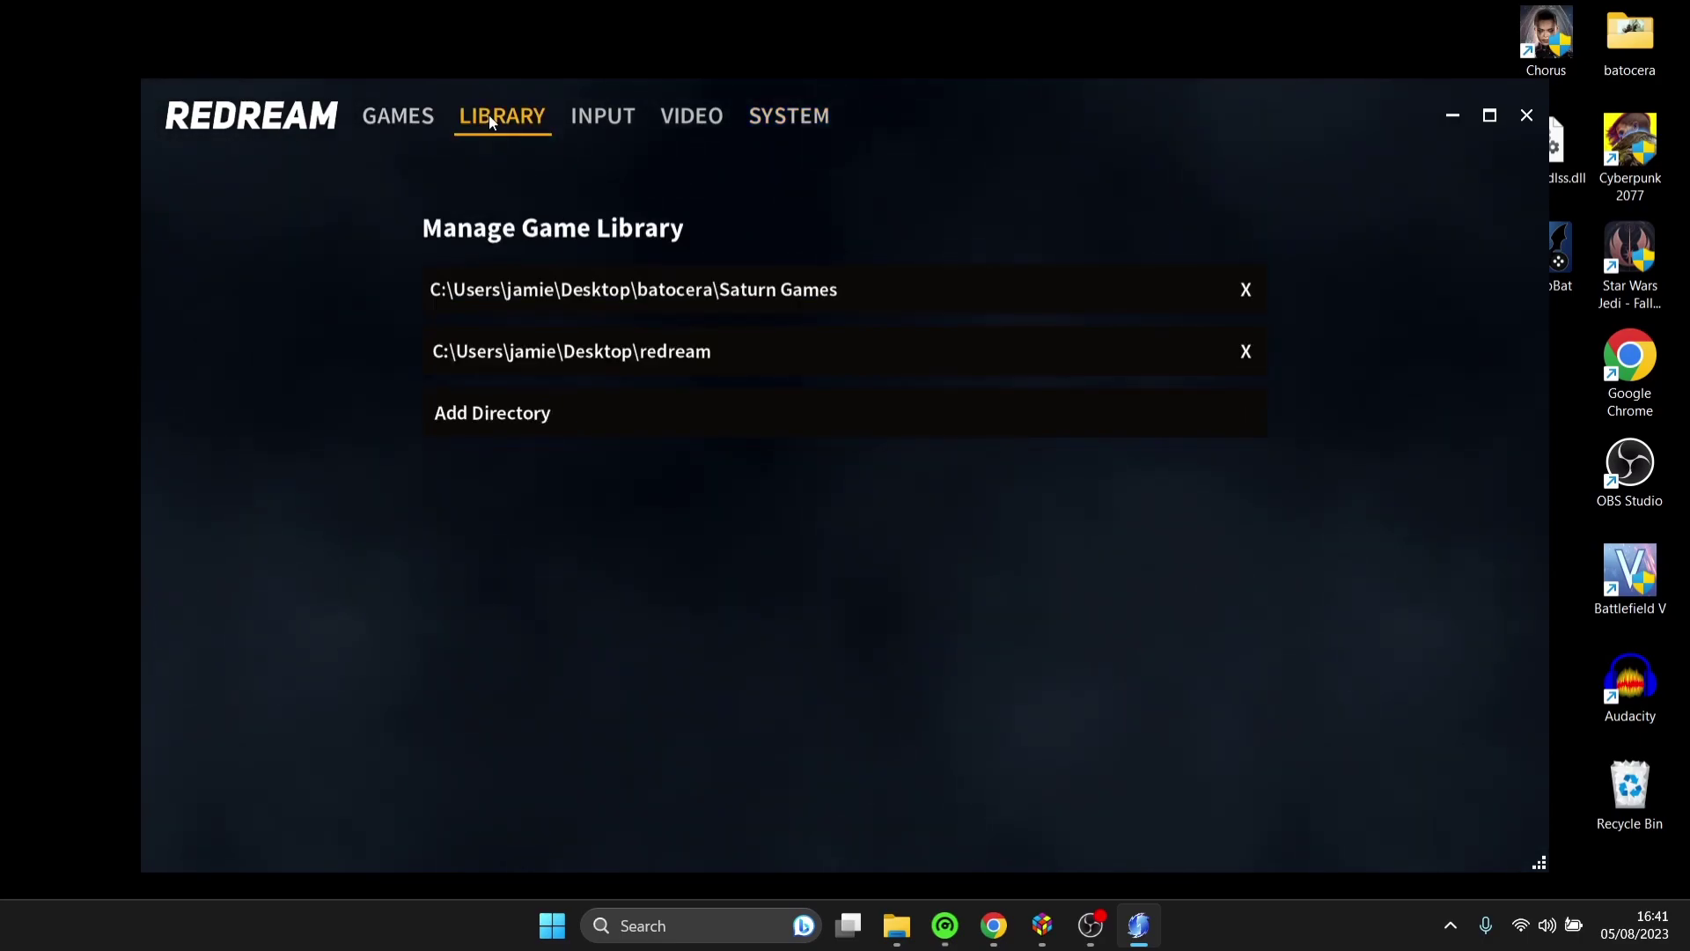
left_click(401, 120)
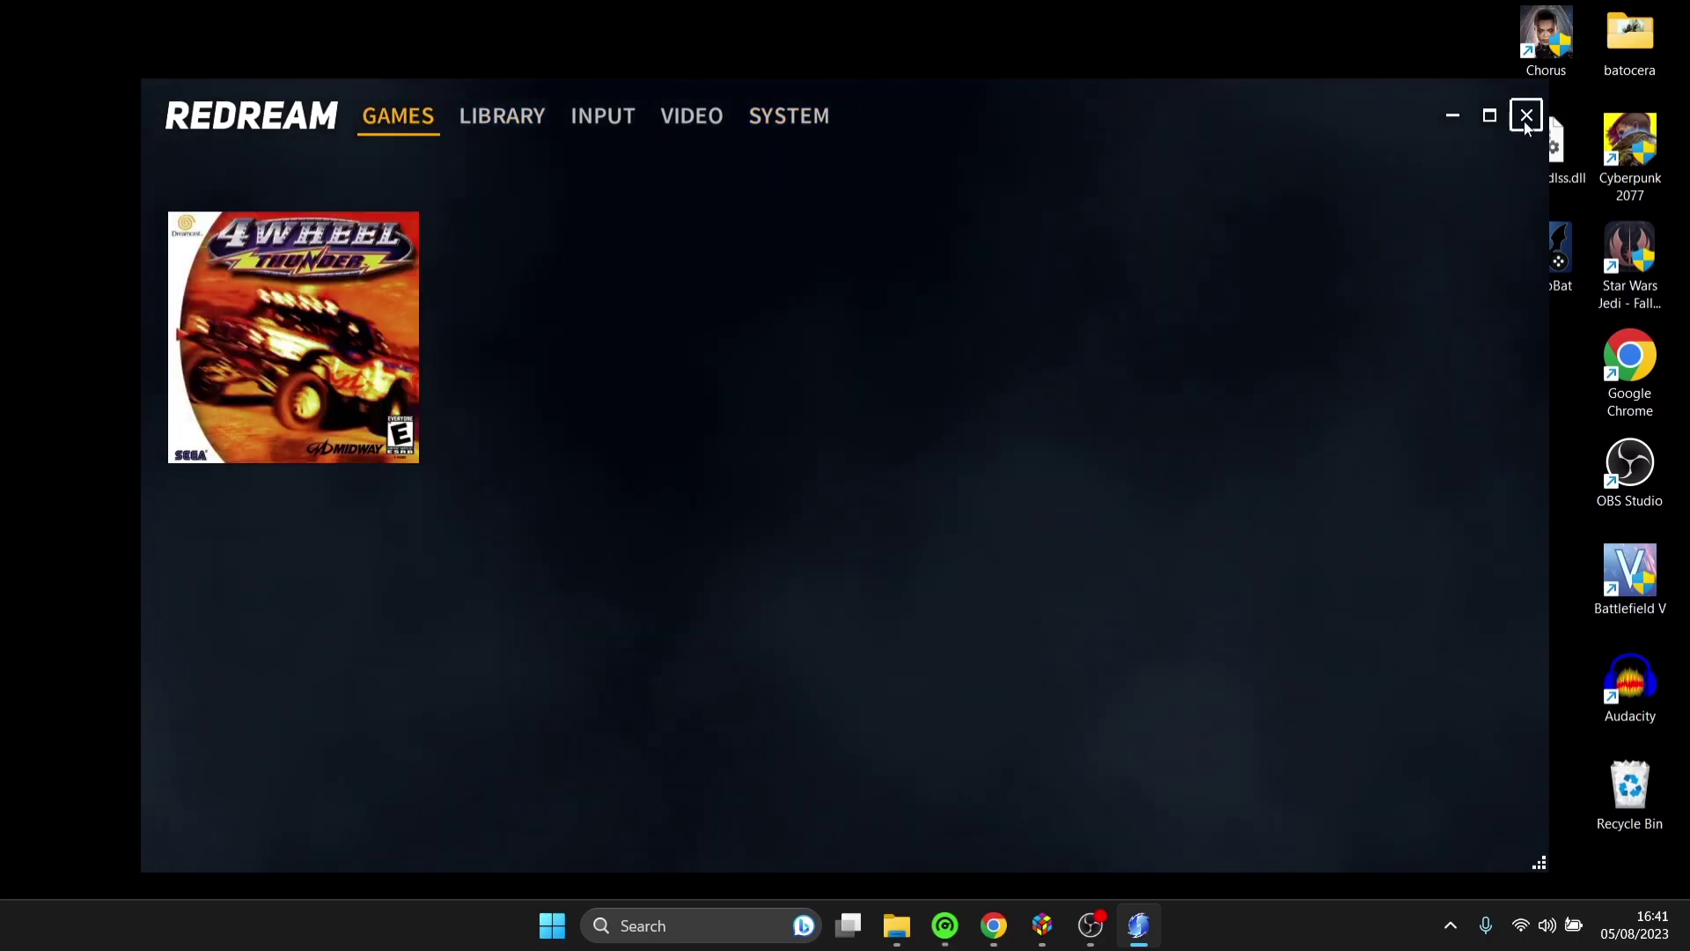
left_click(1526, 116)
left_click(1362, 107)
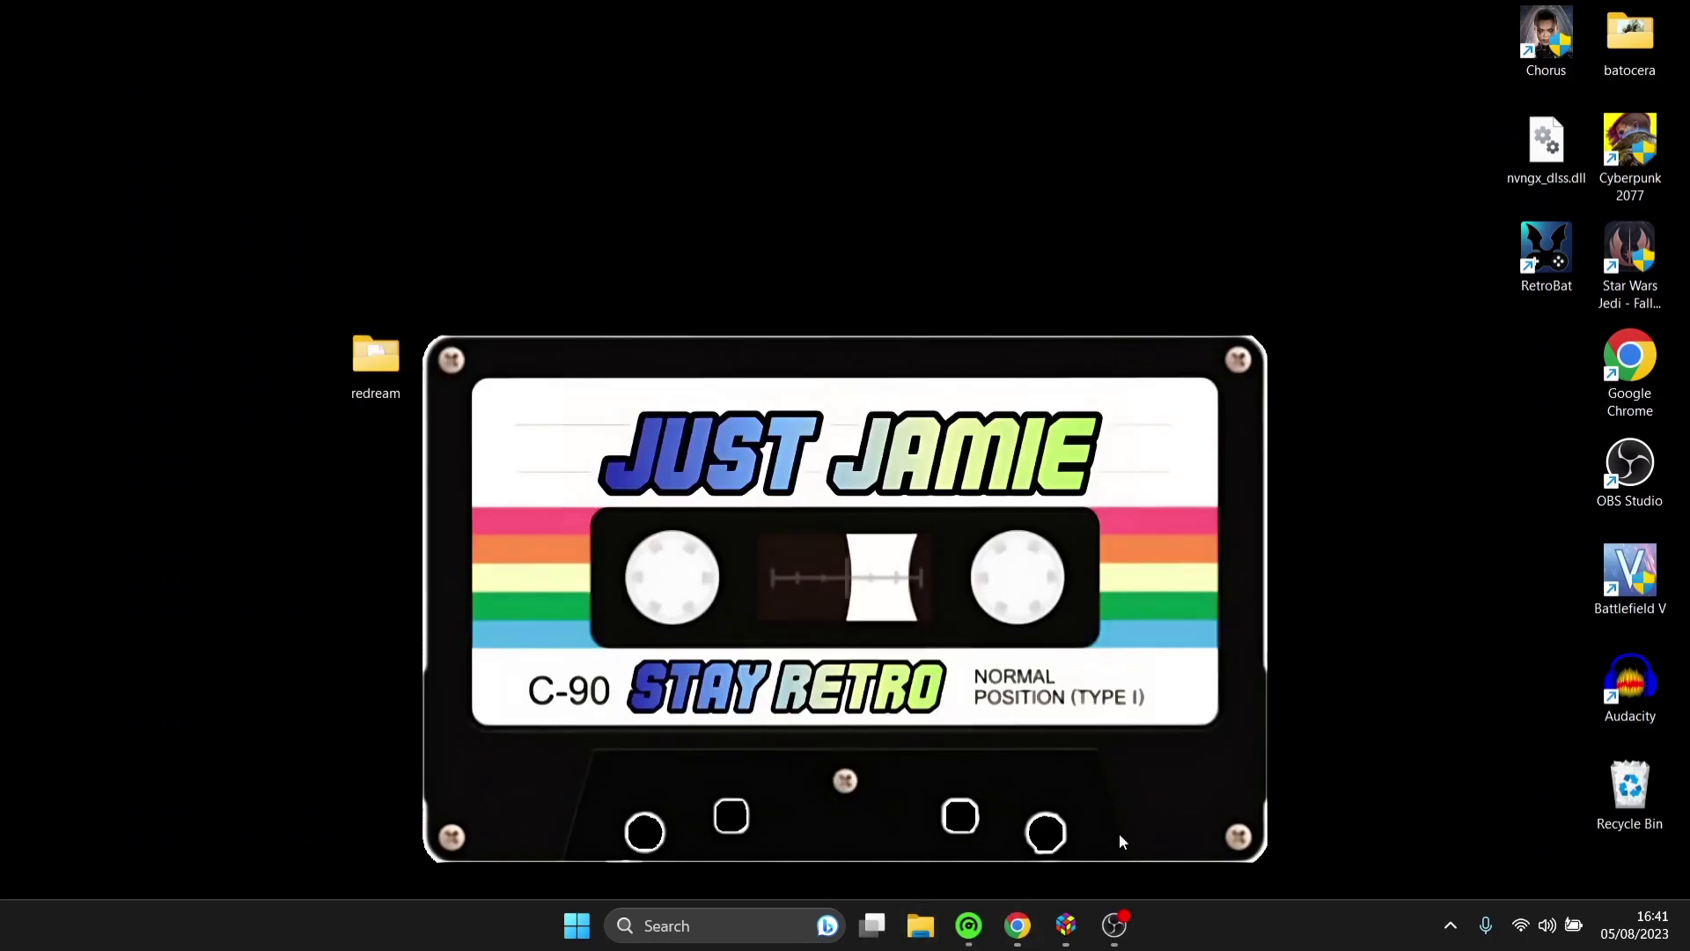
Switch to LaunchBox and start adding a new emulator named Redream in the emulator manager
left_click(1065, 929)
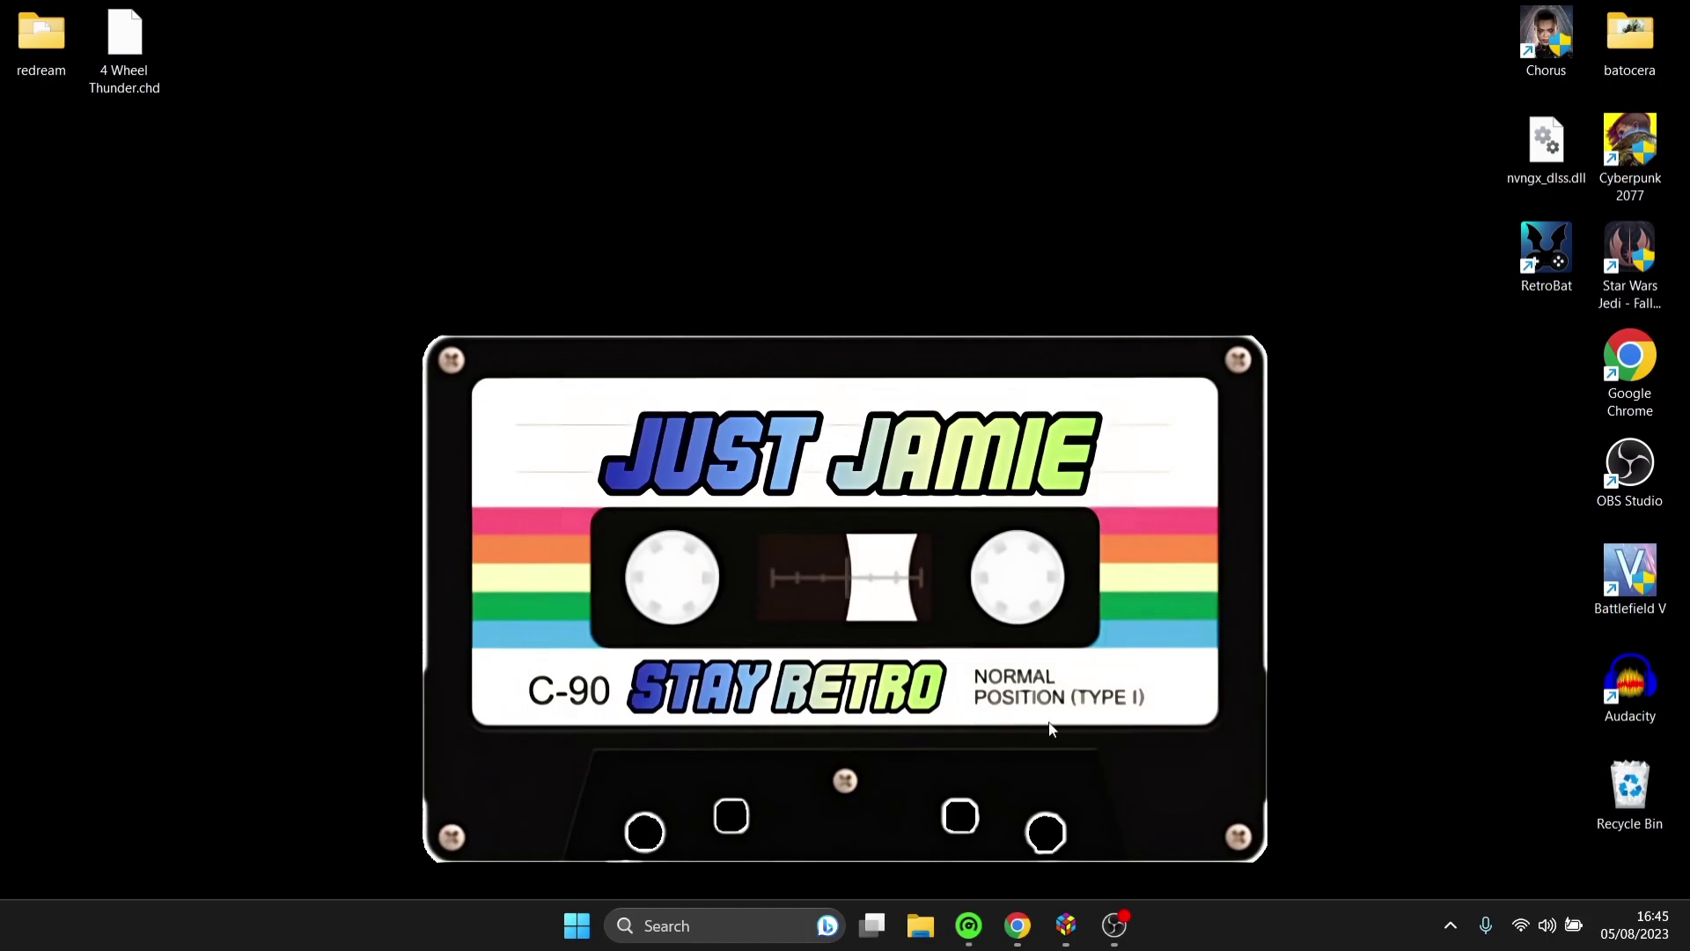
left_click(1065, 939)
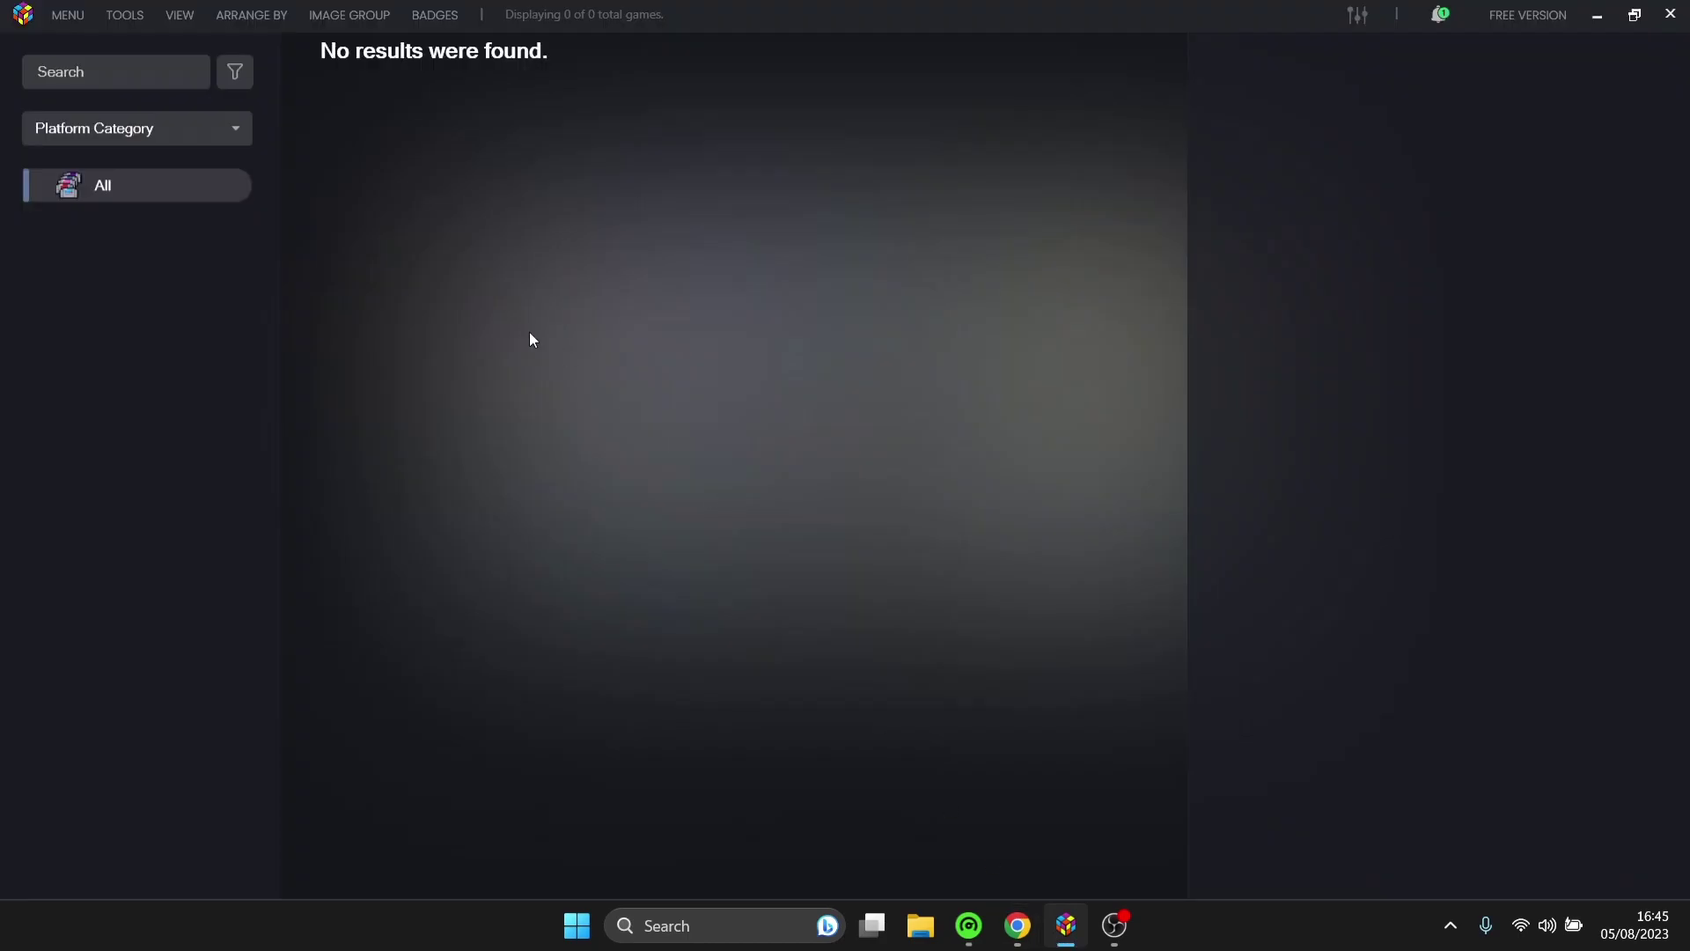
left_click(124, 23)
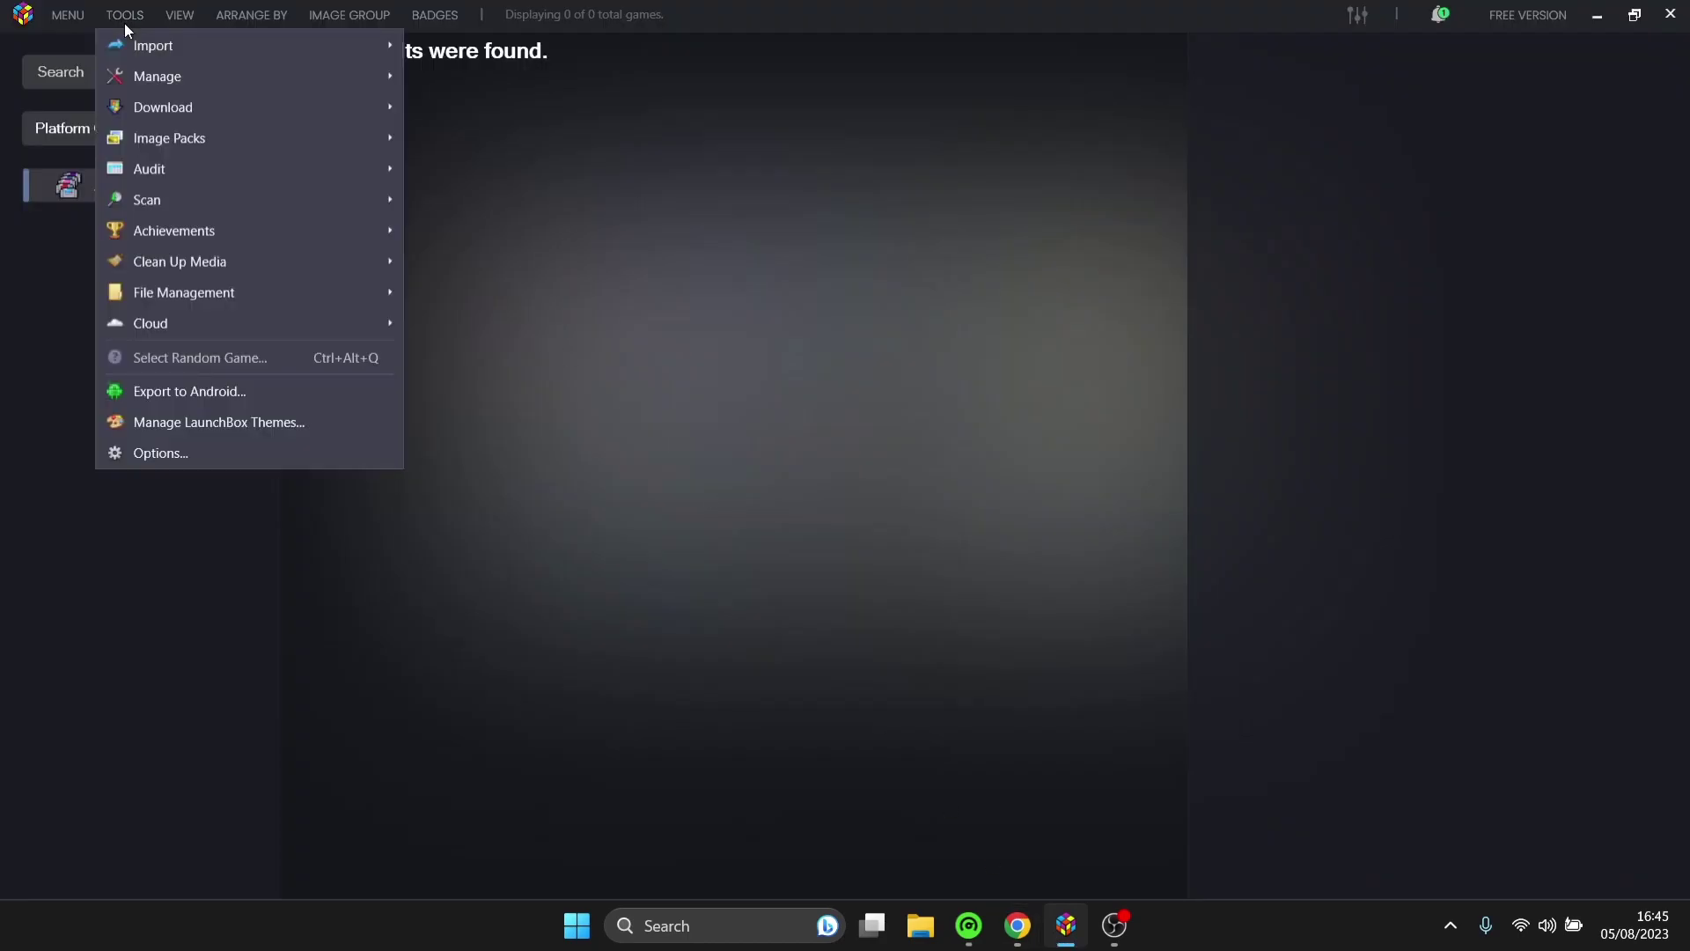
mouse_move(141, 76)
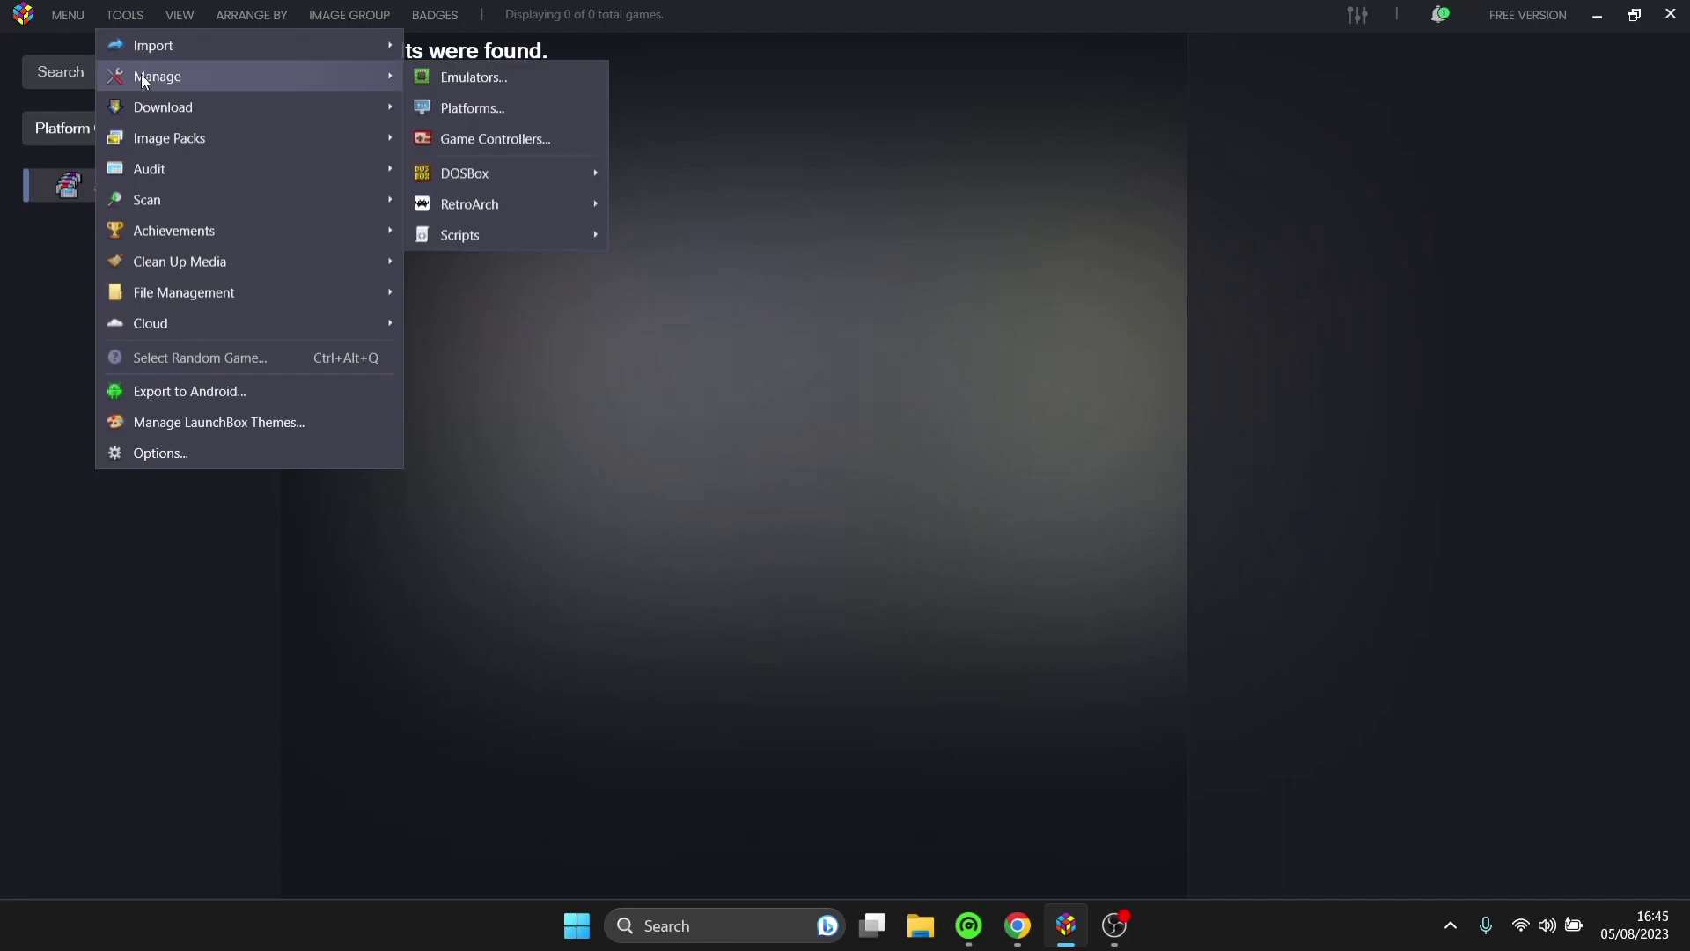
left_click(505, 74)
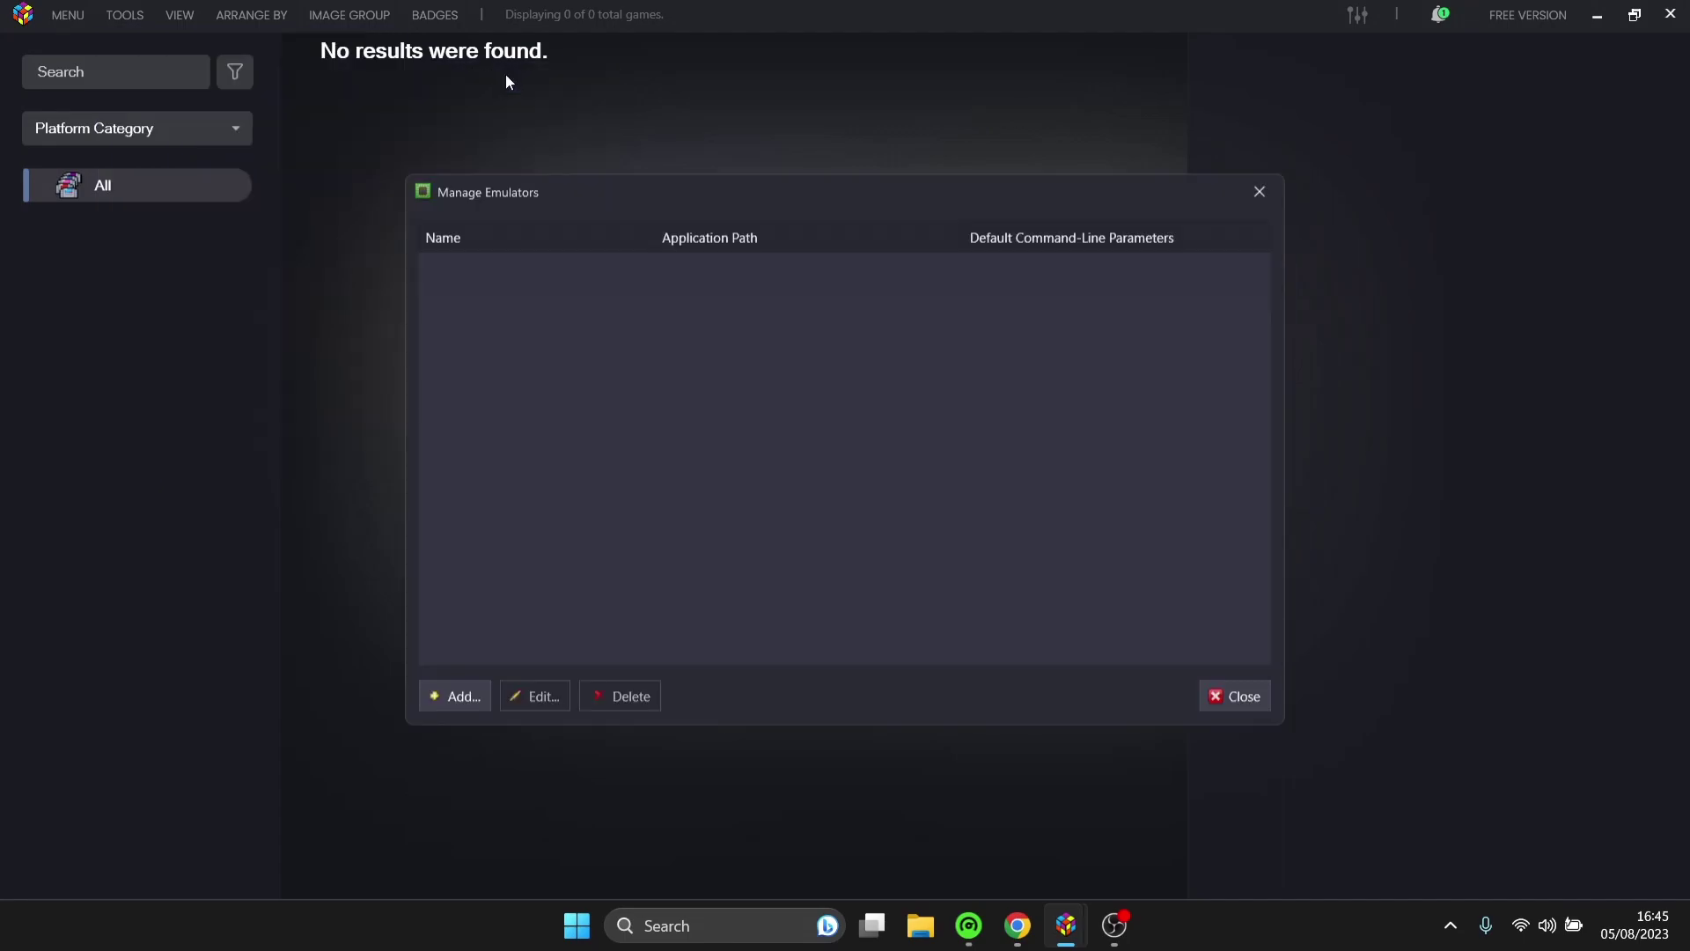
left_click(464, 699)
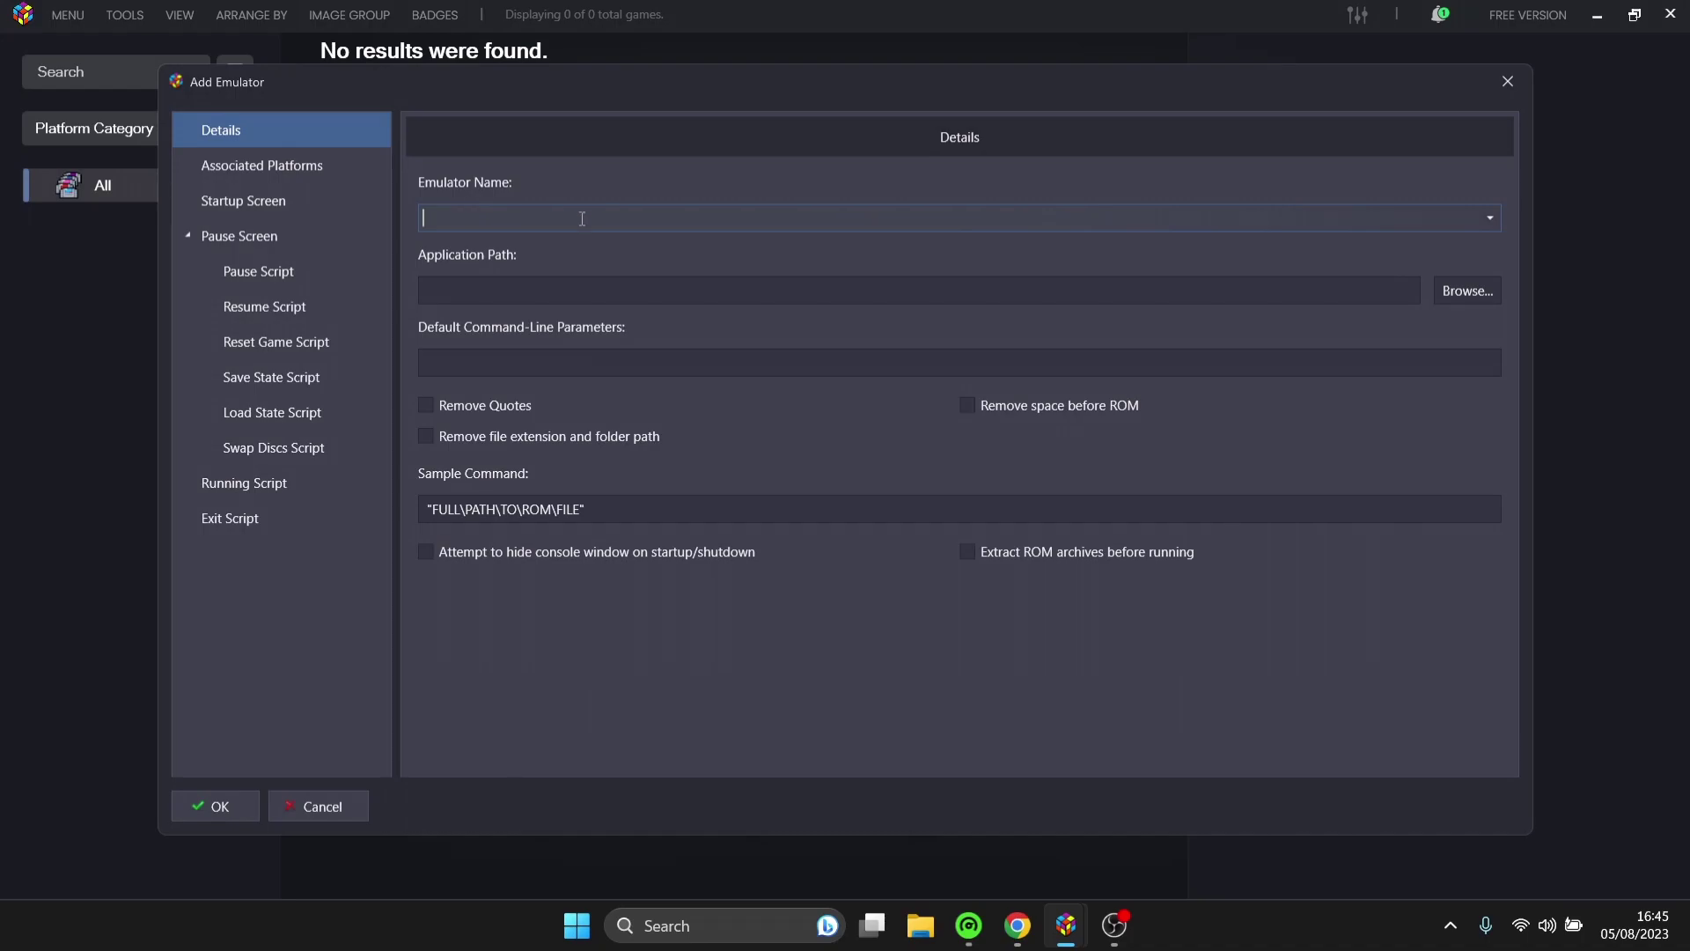
type("Redream")
Set the emulator's application path to the redream application in the Desktop redream folder and save the emulator
left_click(1484, 293)
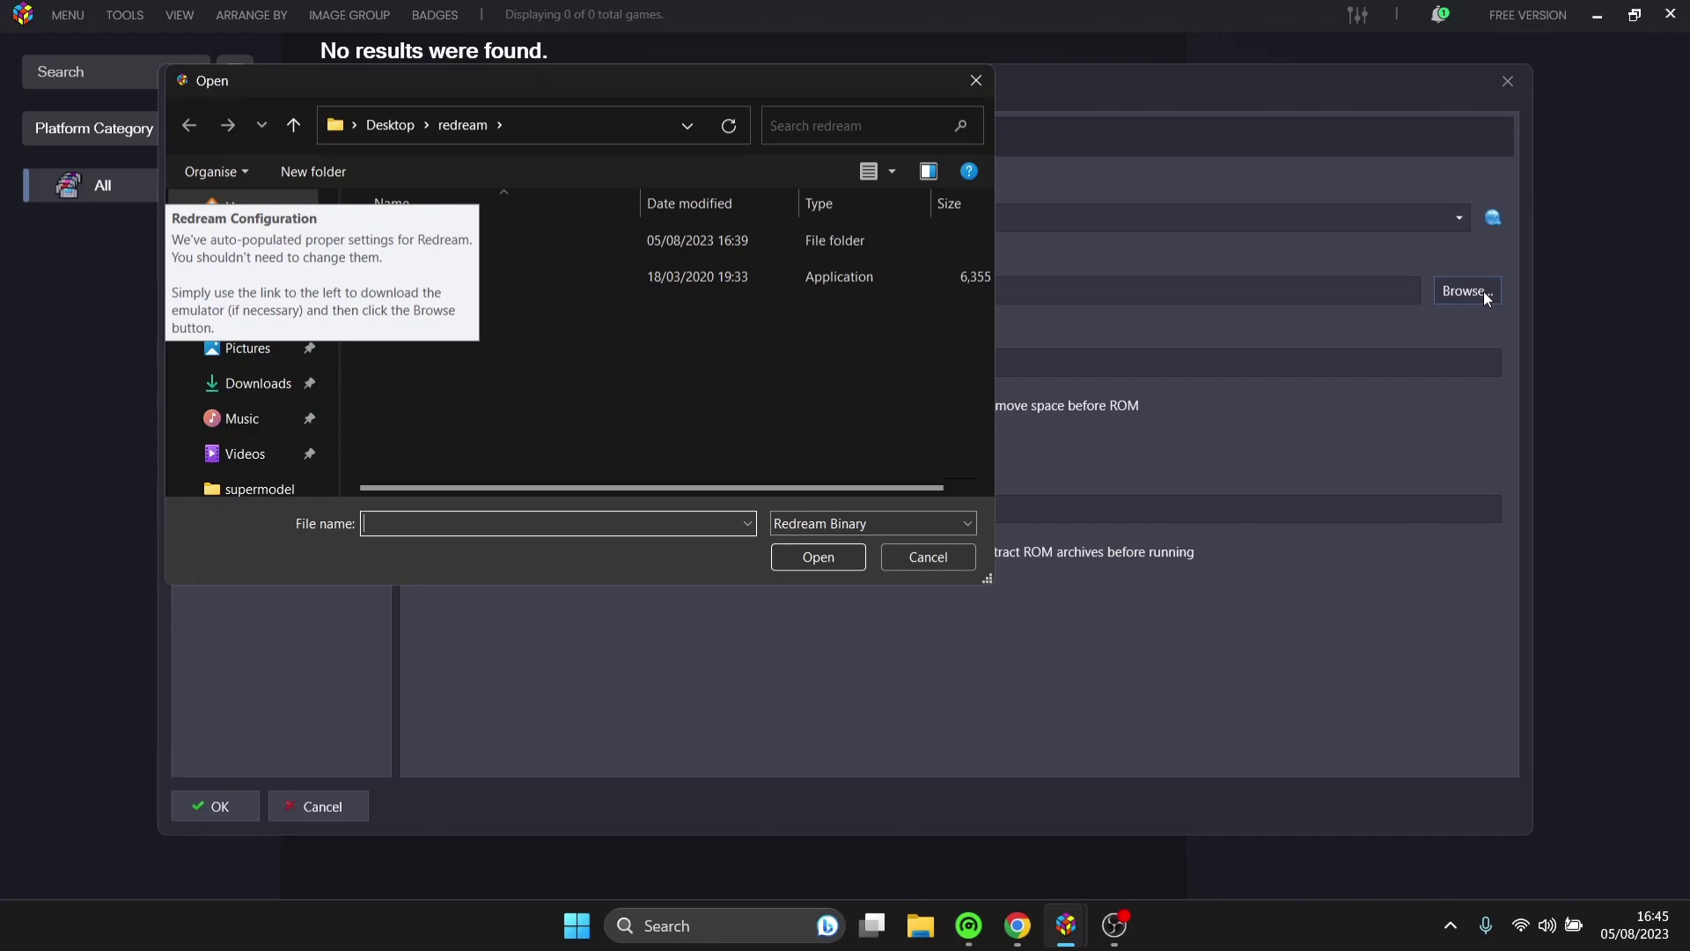
left_click_drag(778, 86, 1433, 268)
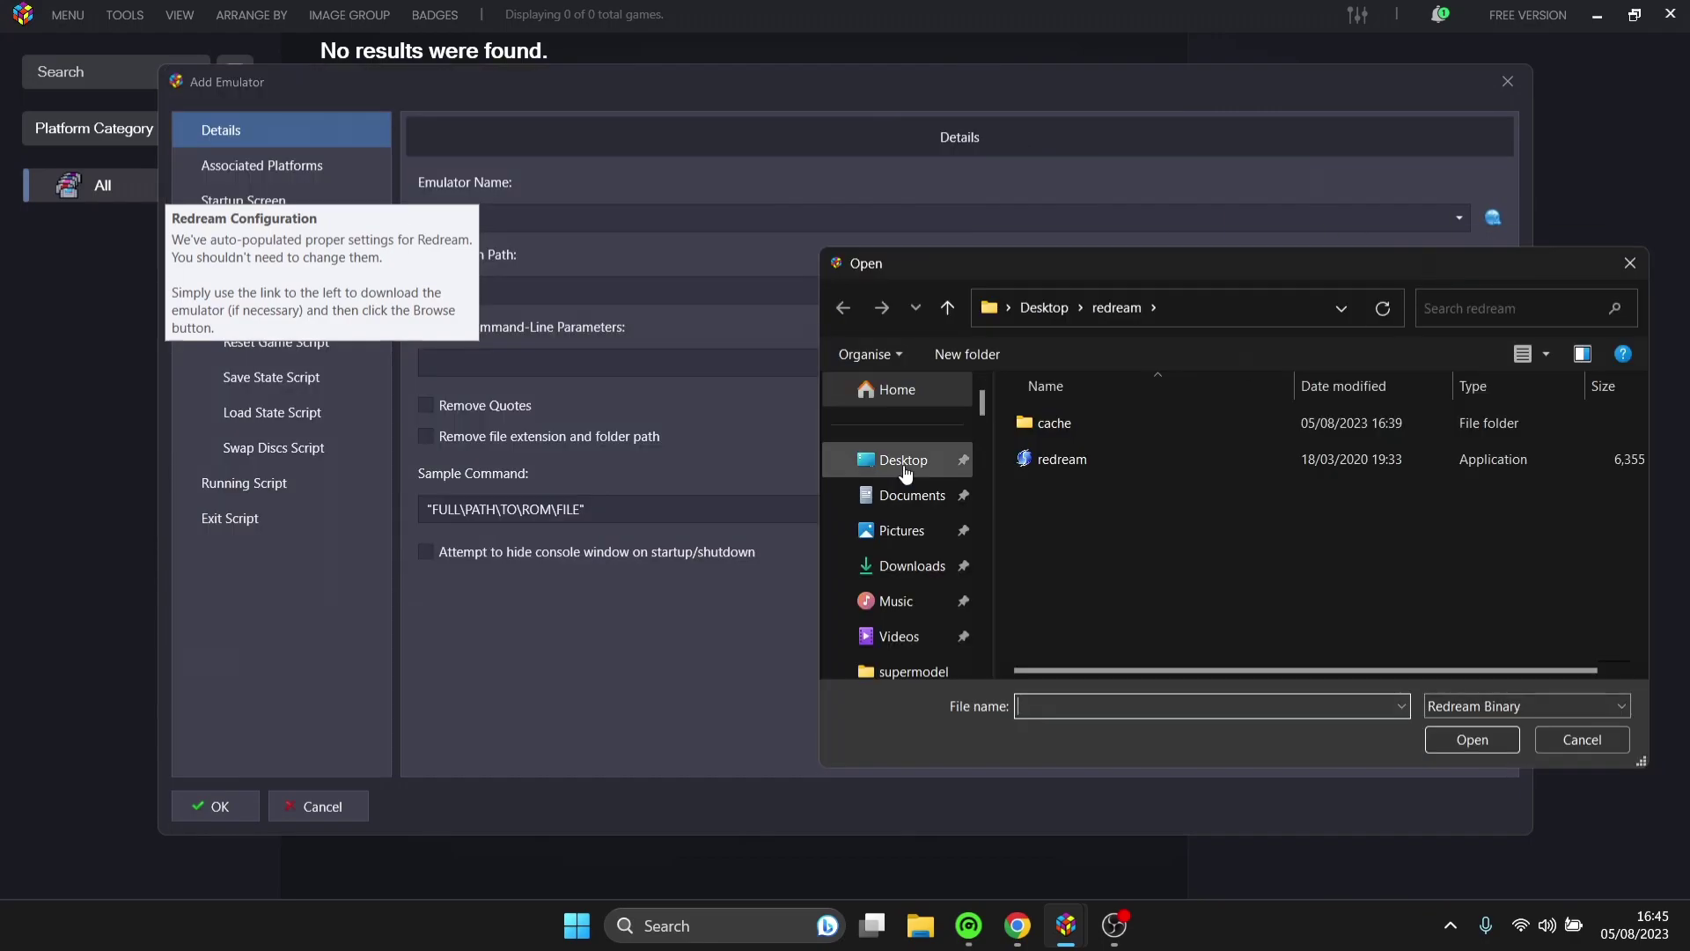
left_click(1042, 460)
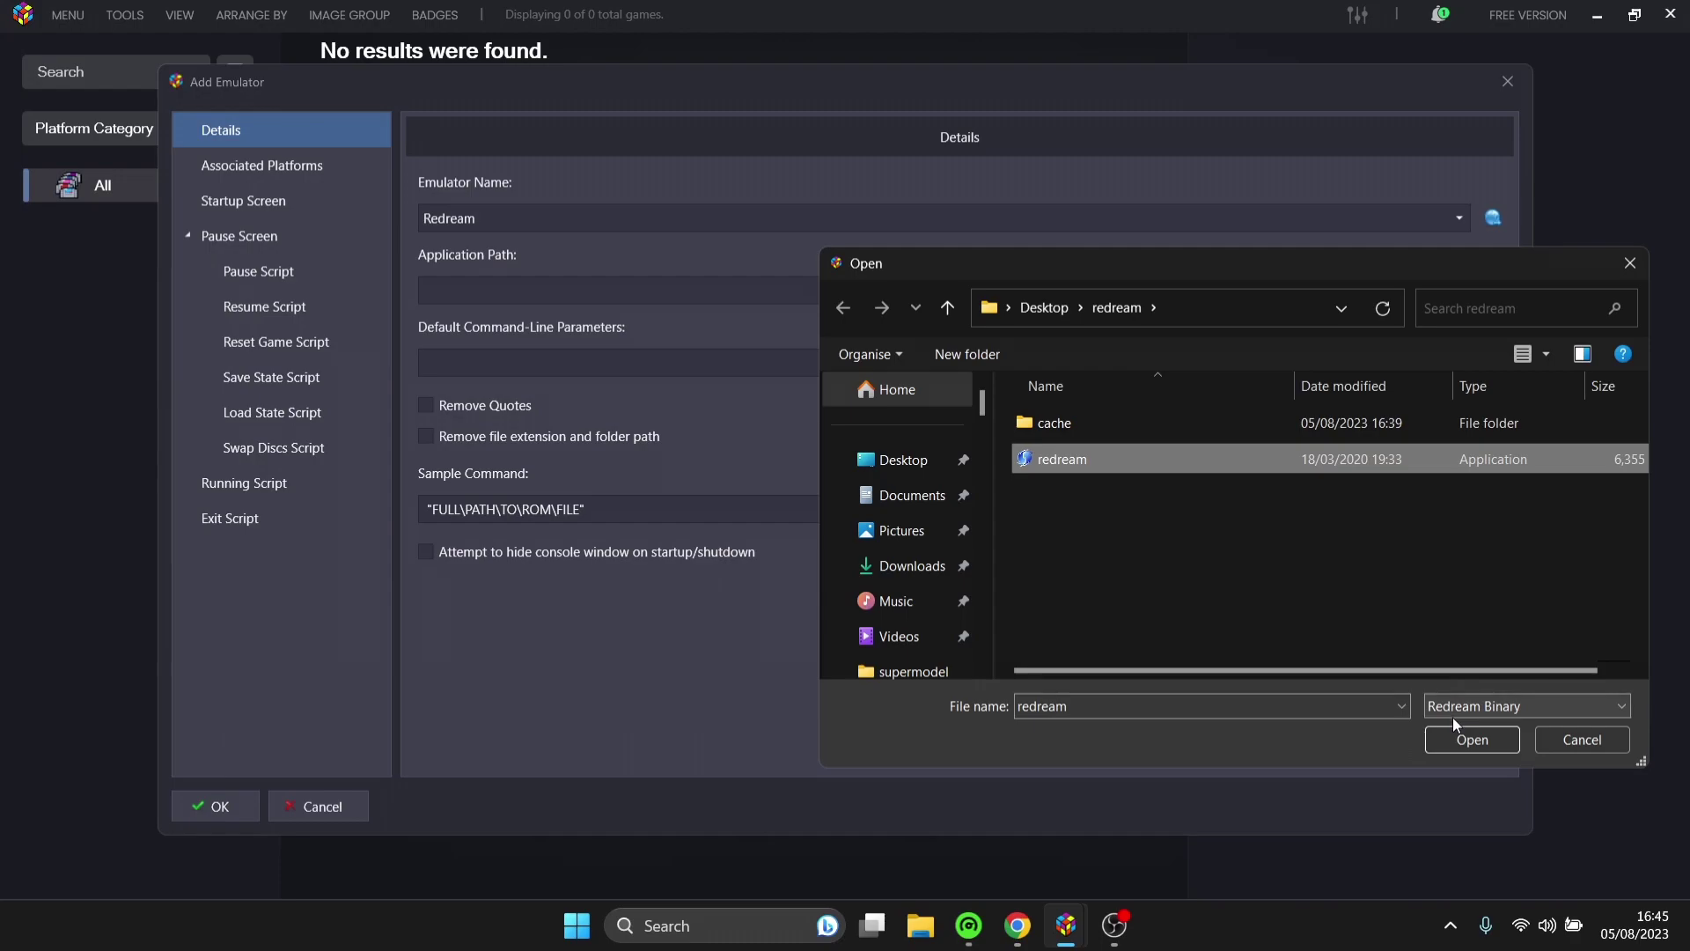
left_click(1454, 740)
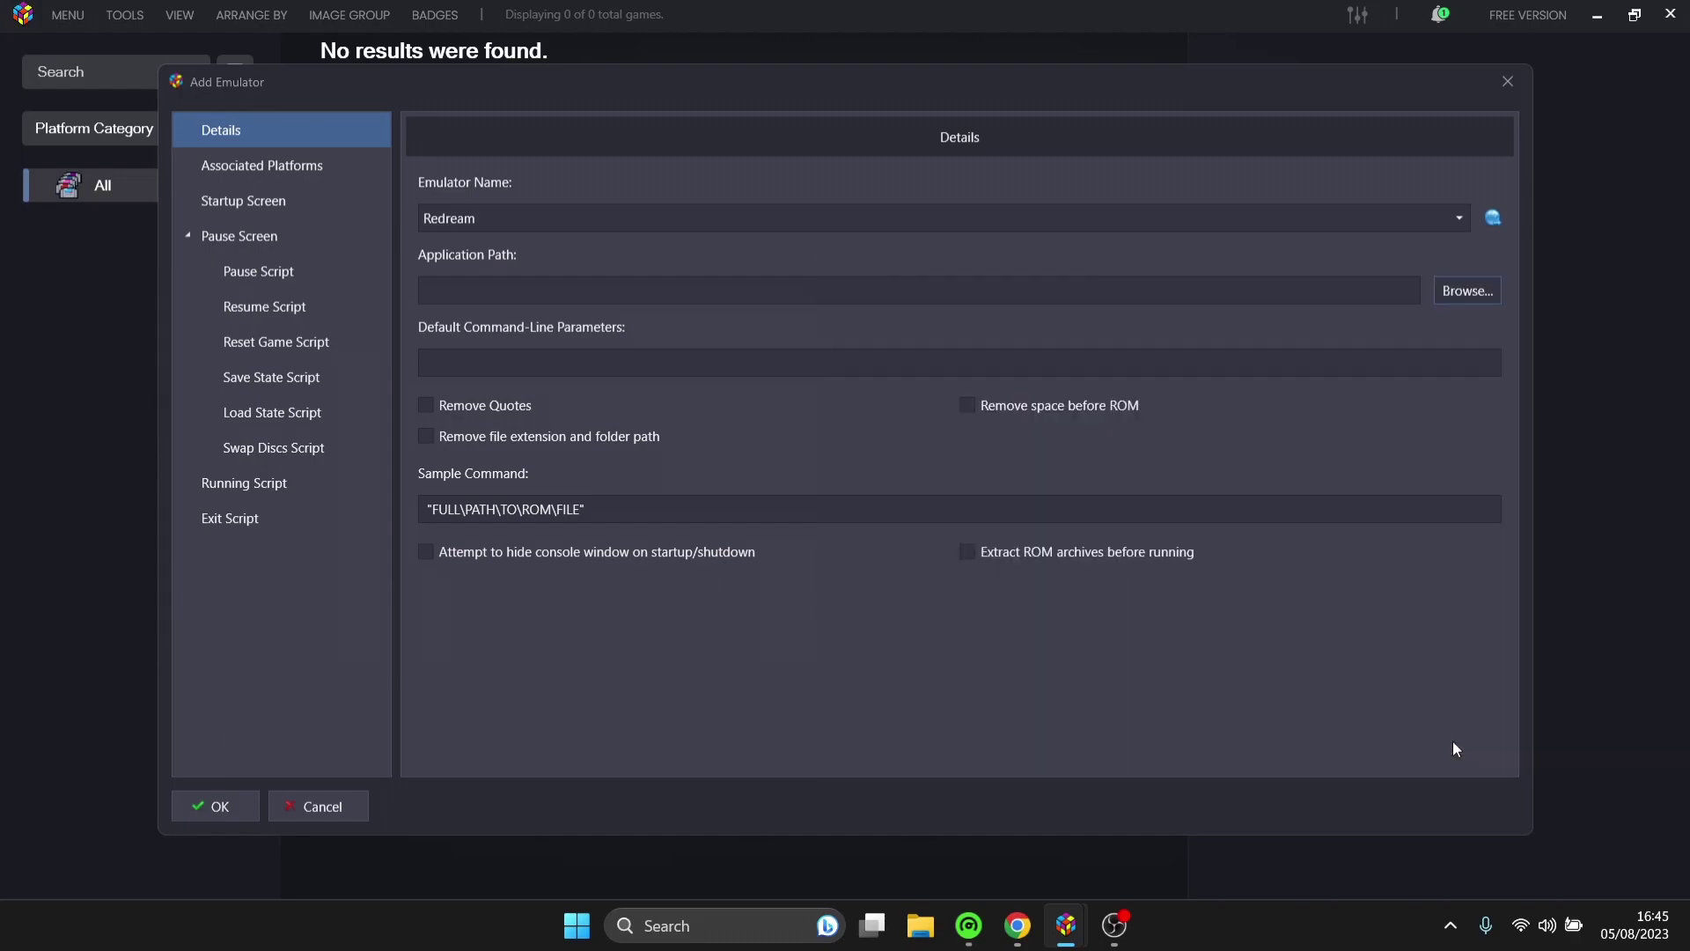
left_click(216, 805)
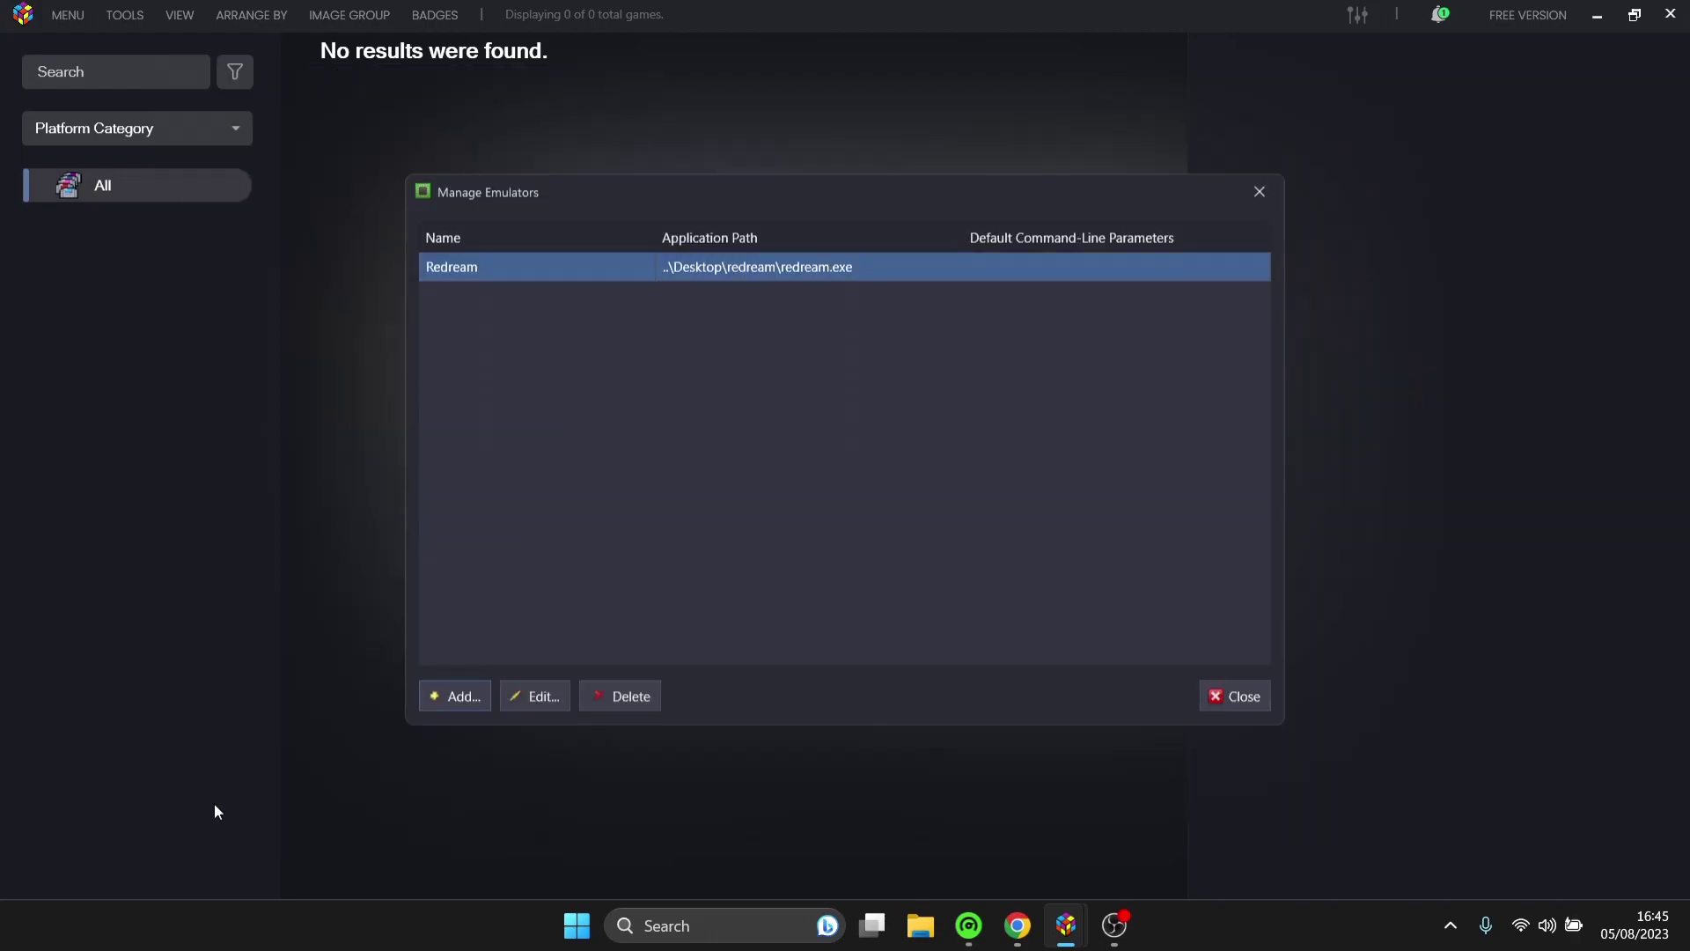
left_click(1233, 695)
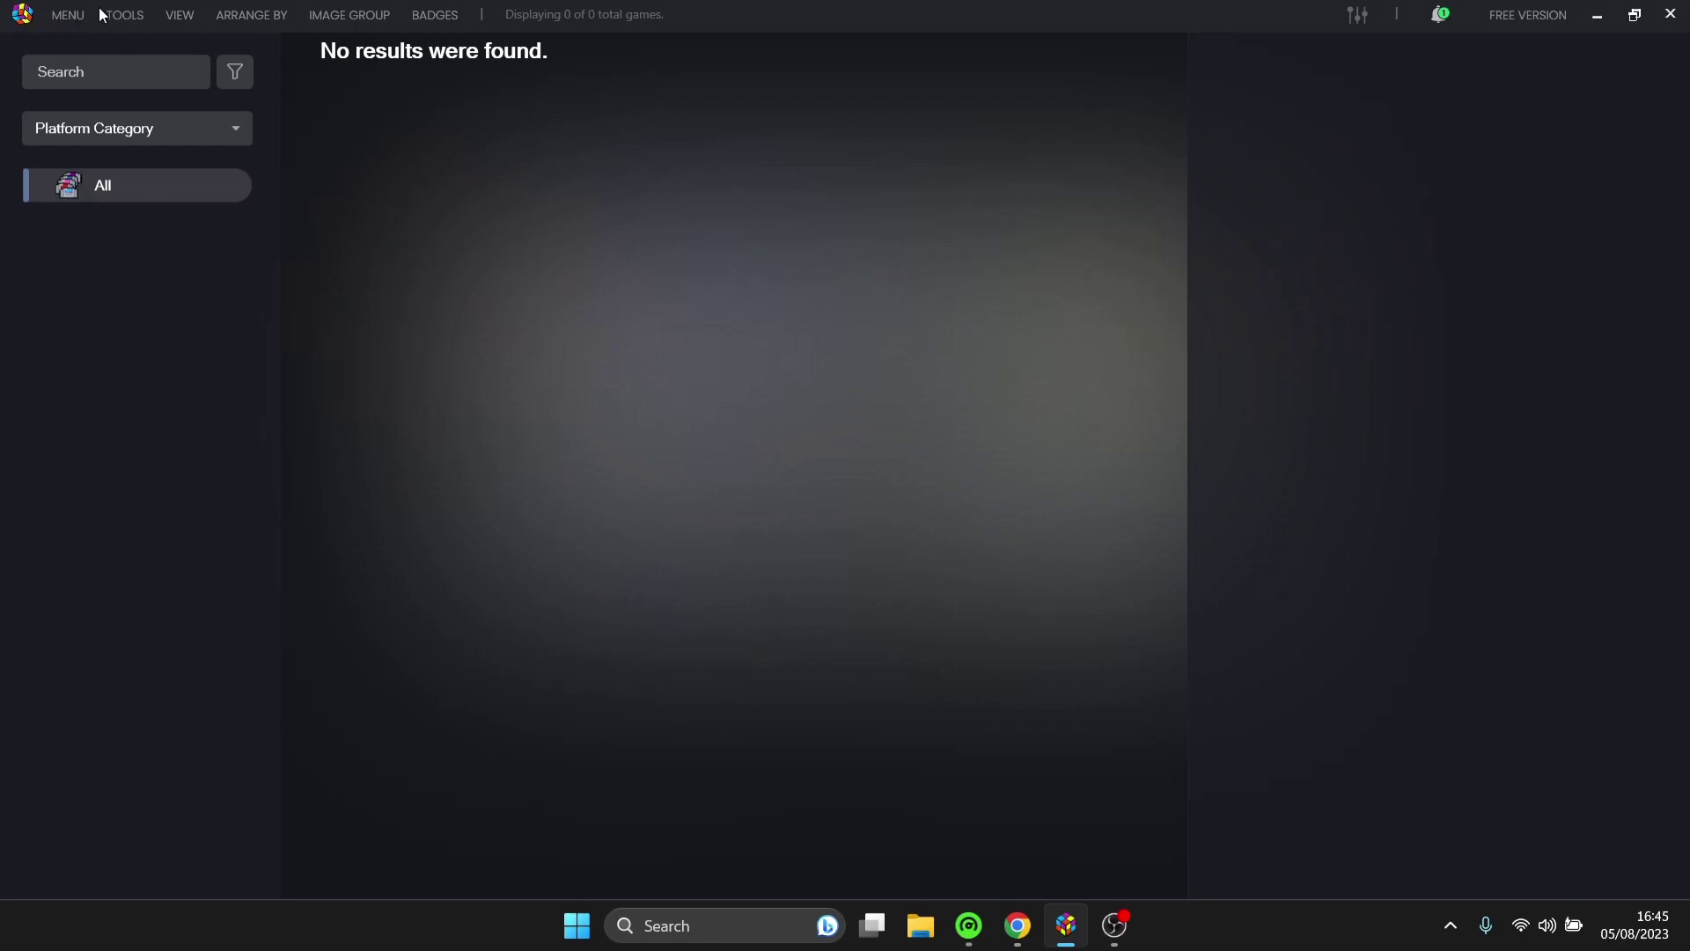
Start a ROM files import and add 4 Wheel Thunder.chd from the Desktop as the file to import
left_click(119, 16)
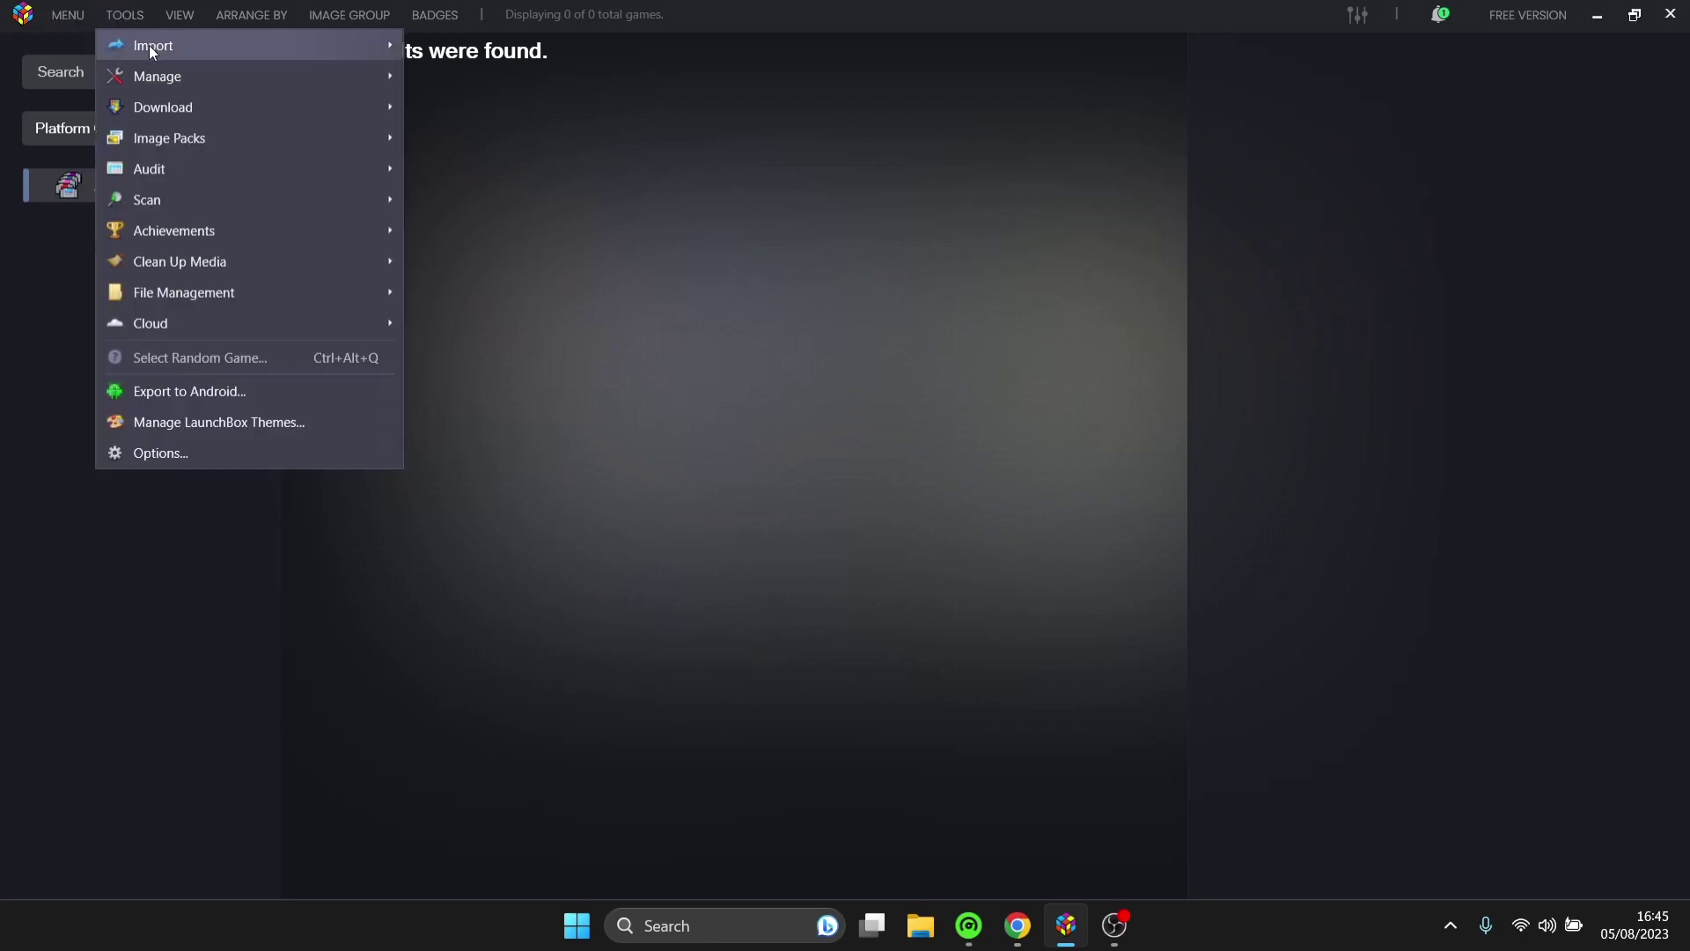
mouse_move(149, 45)
left_click(501, 51)
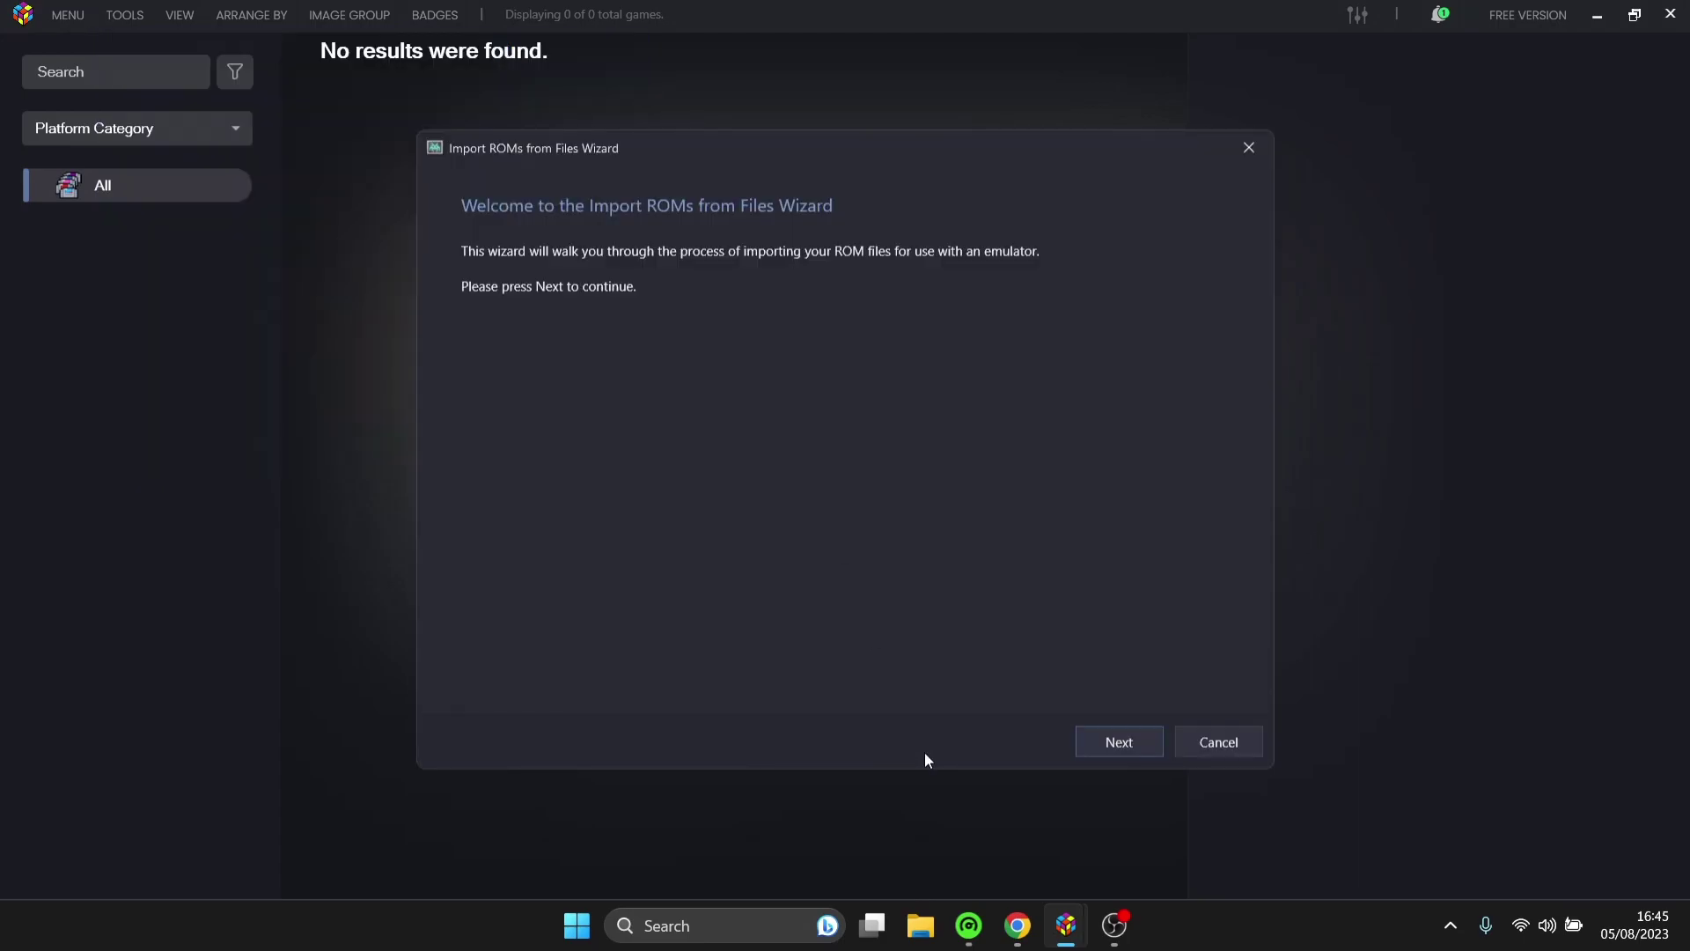
left_click(1144, 750)
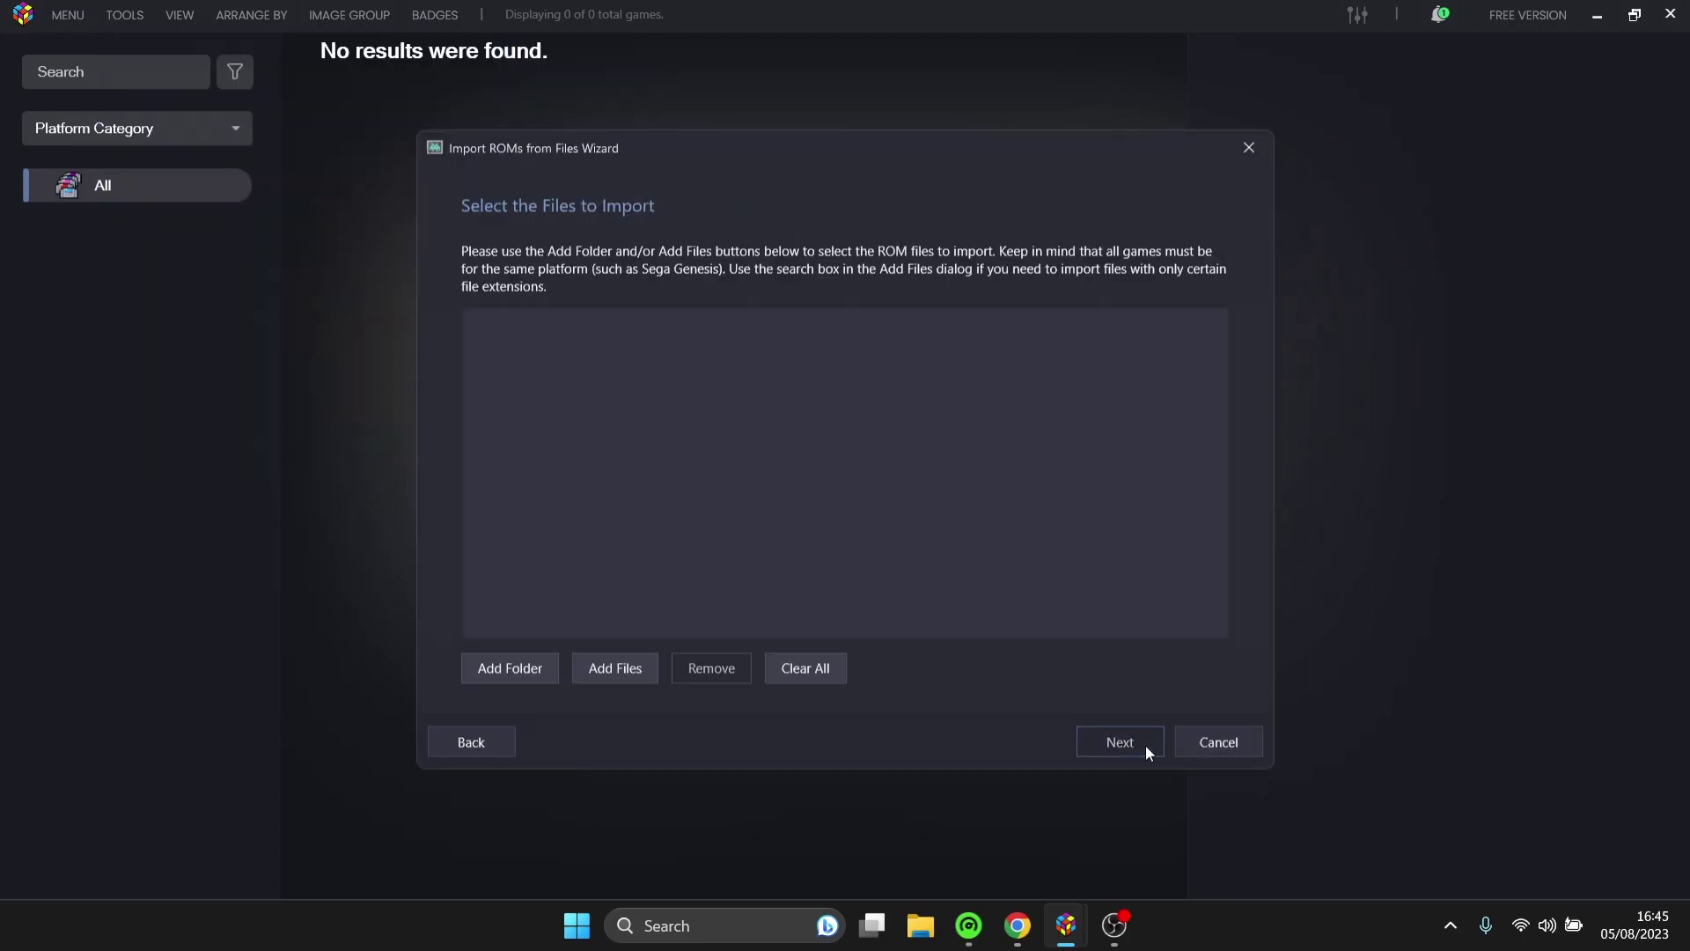
left_click(608, 671)
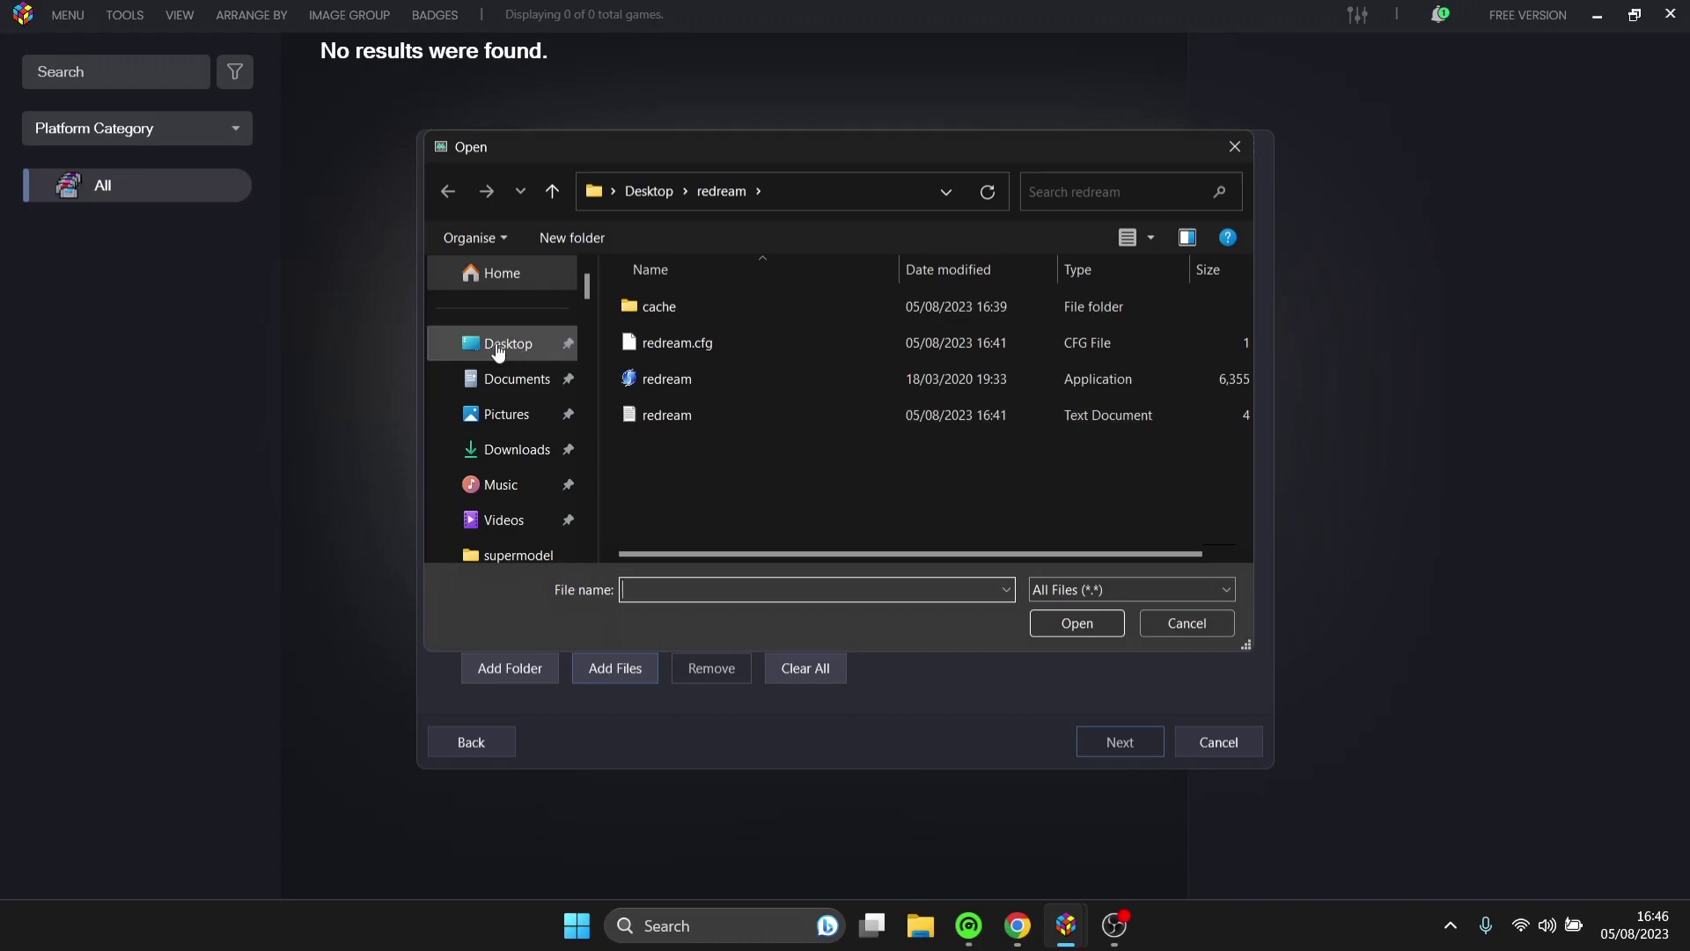
left_click(528, 345)
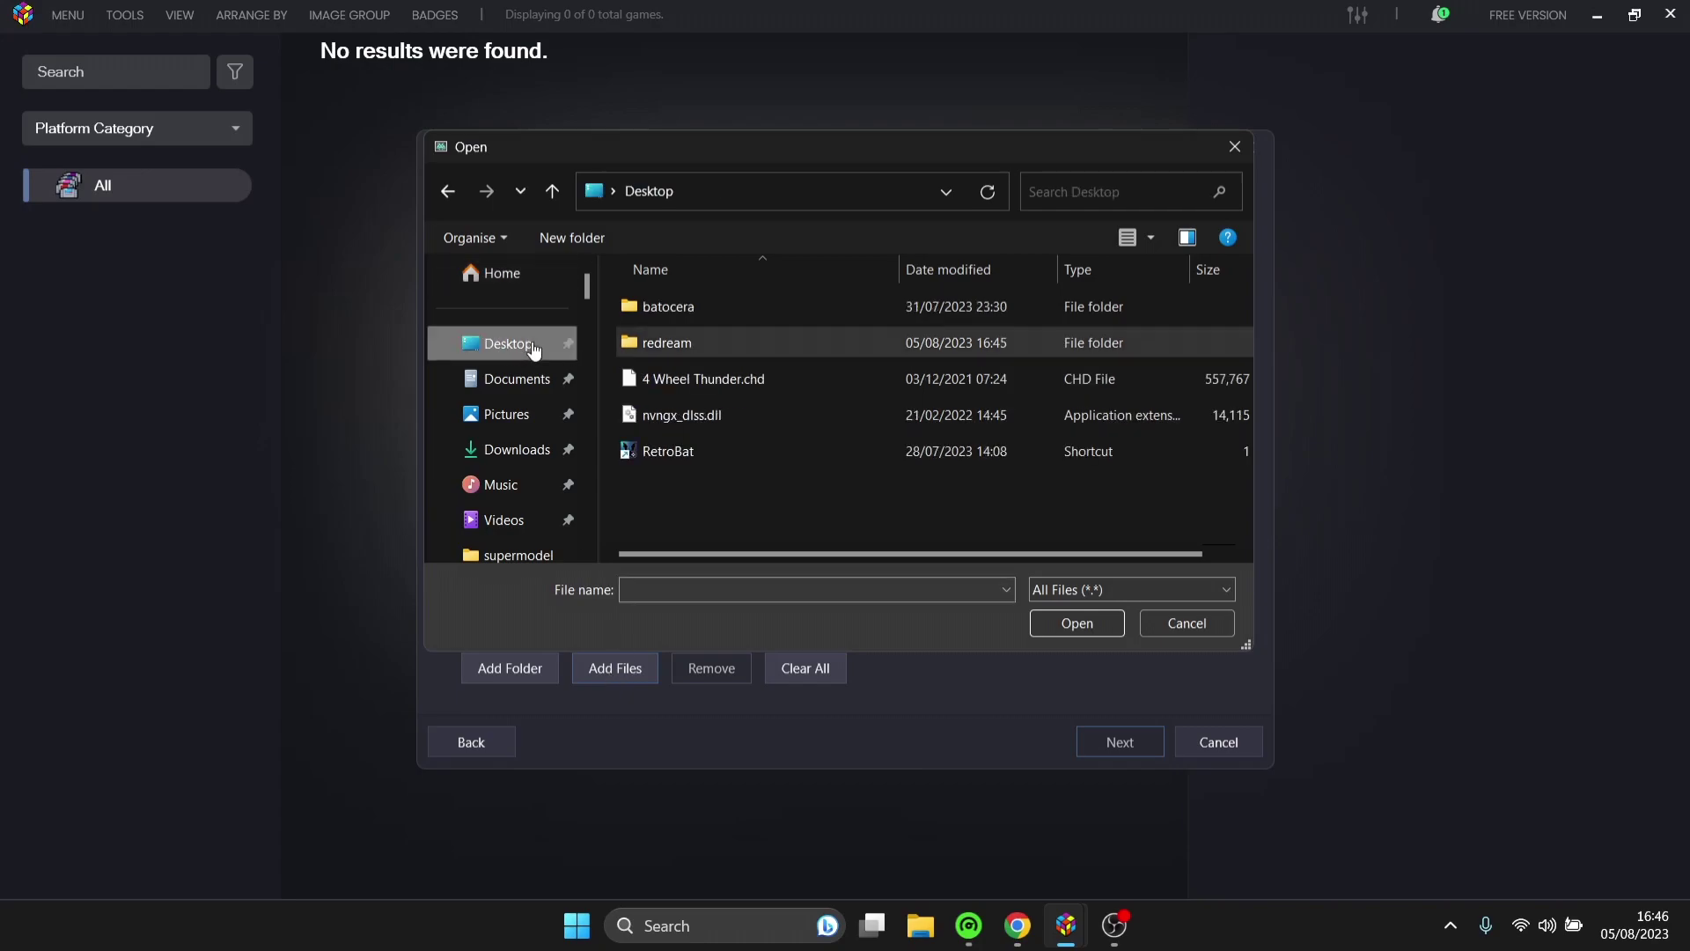
left_click(780, 376)
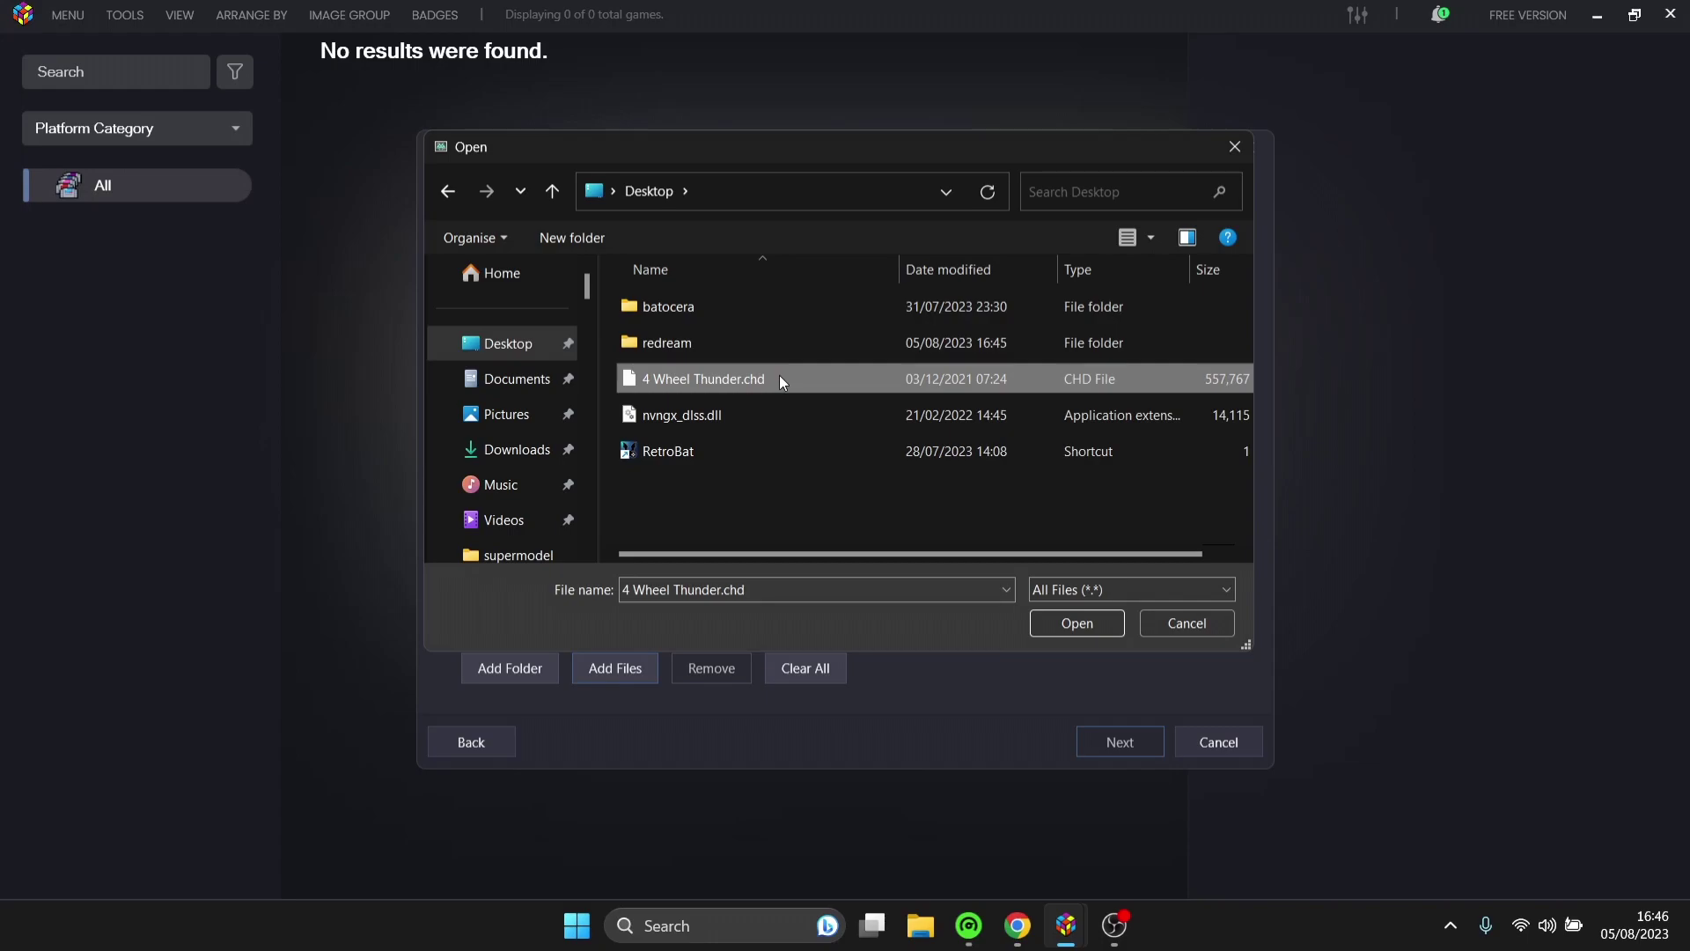
left_click(1079, 625)
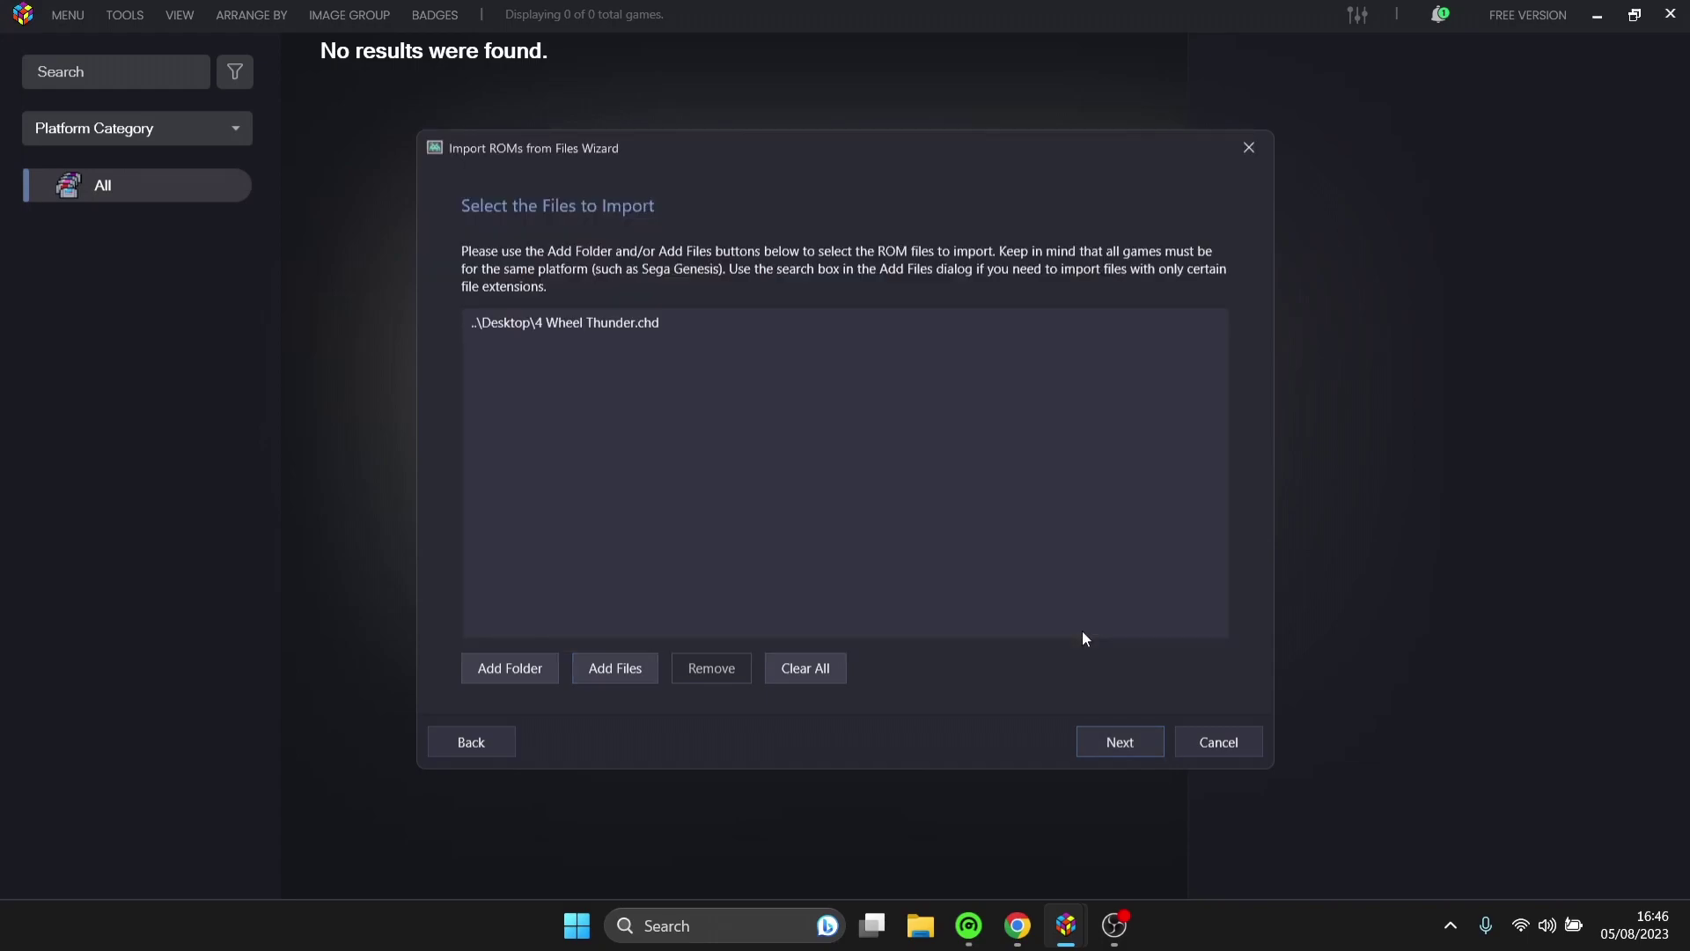
left_click(1114, 744)
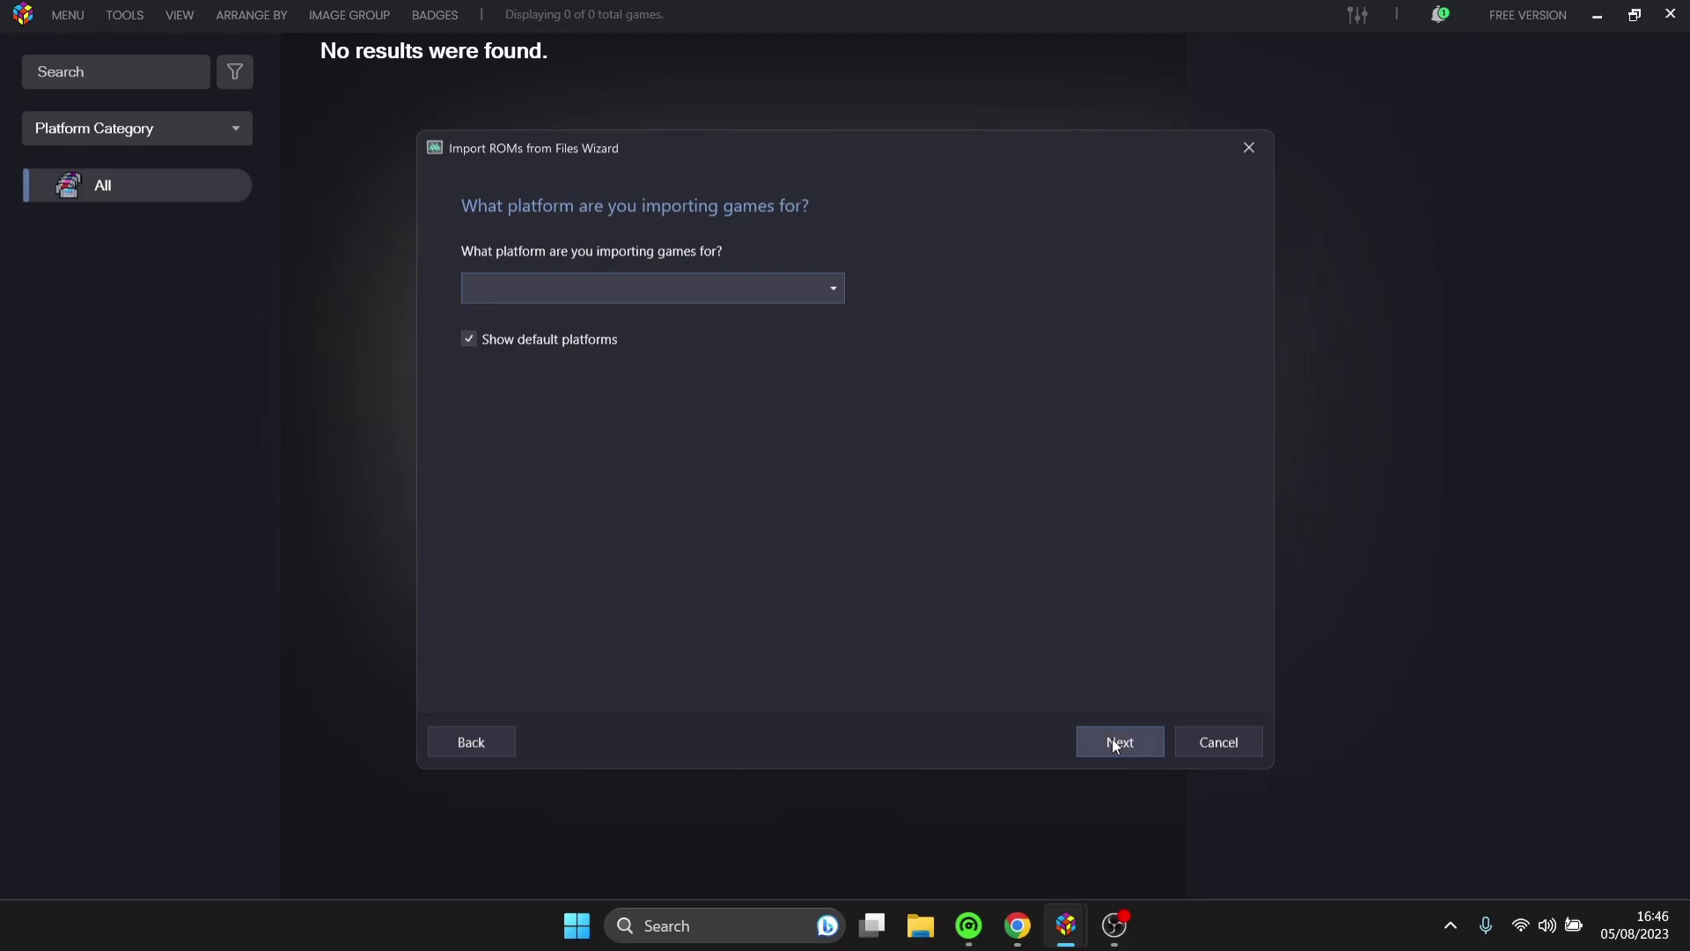
Set the import platform to Sega Dreamcast and choose manual emulator configuration with Redream
type("Sega Dreamcast")
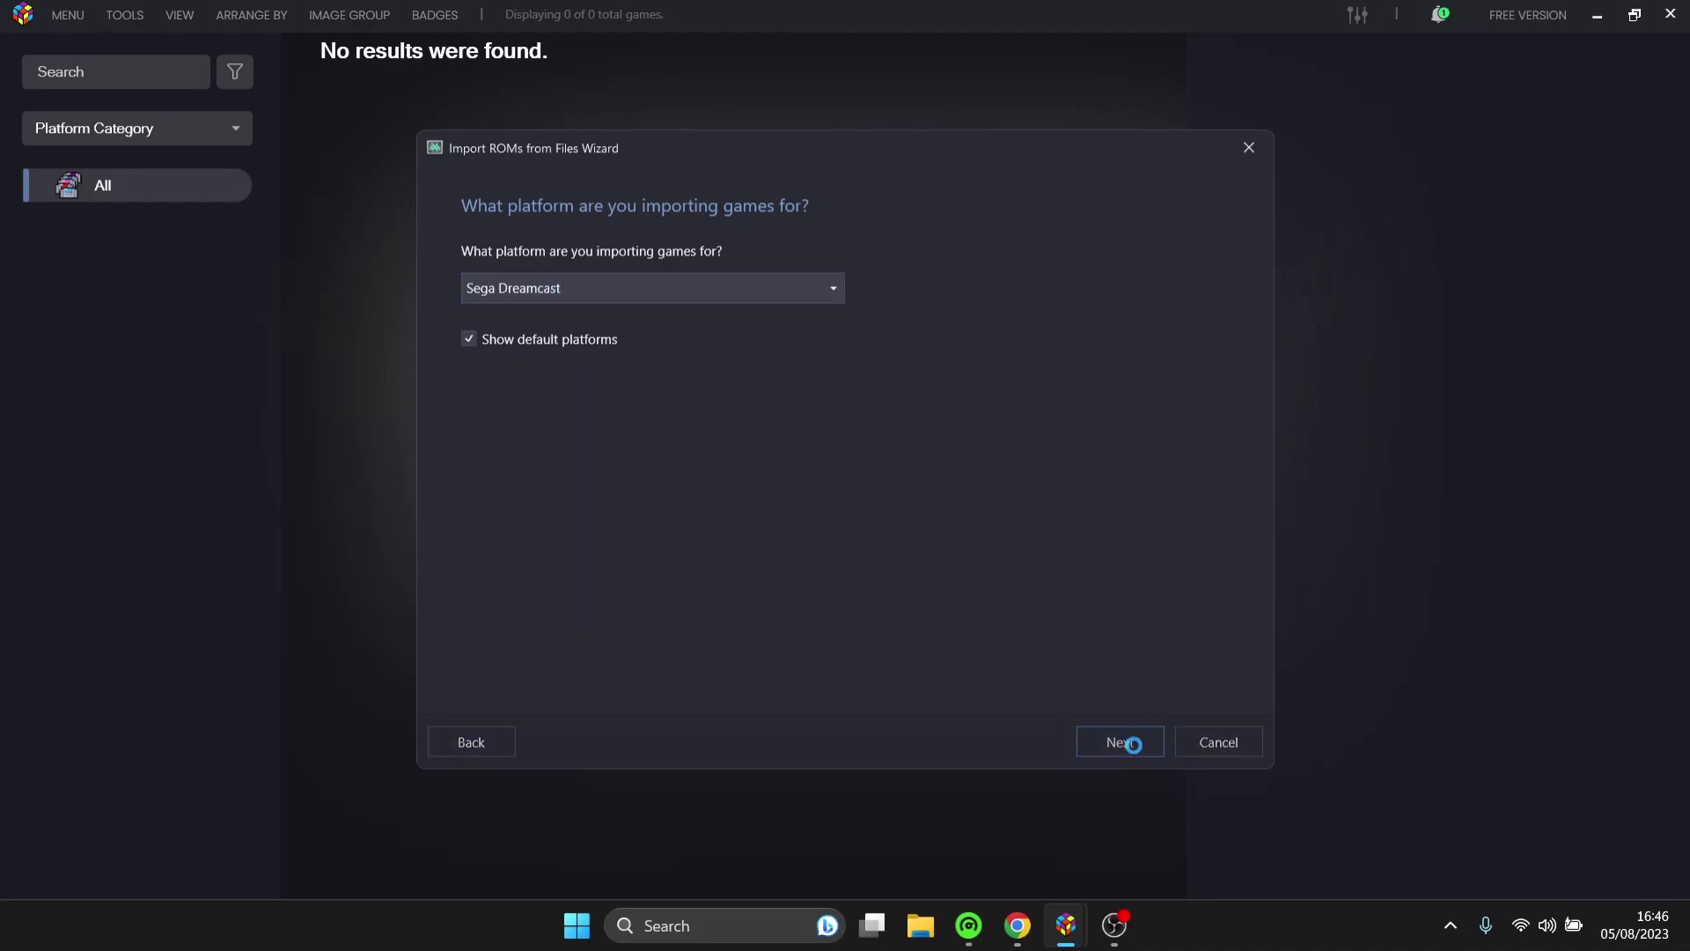
left_click(1127, 744)
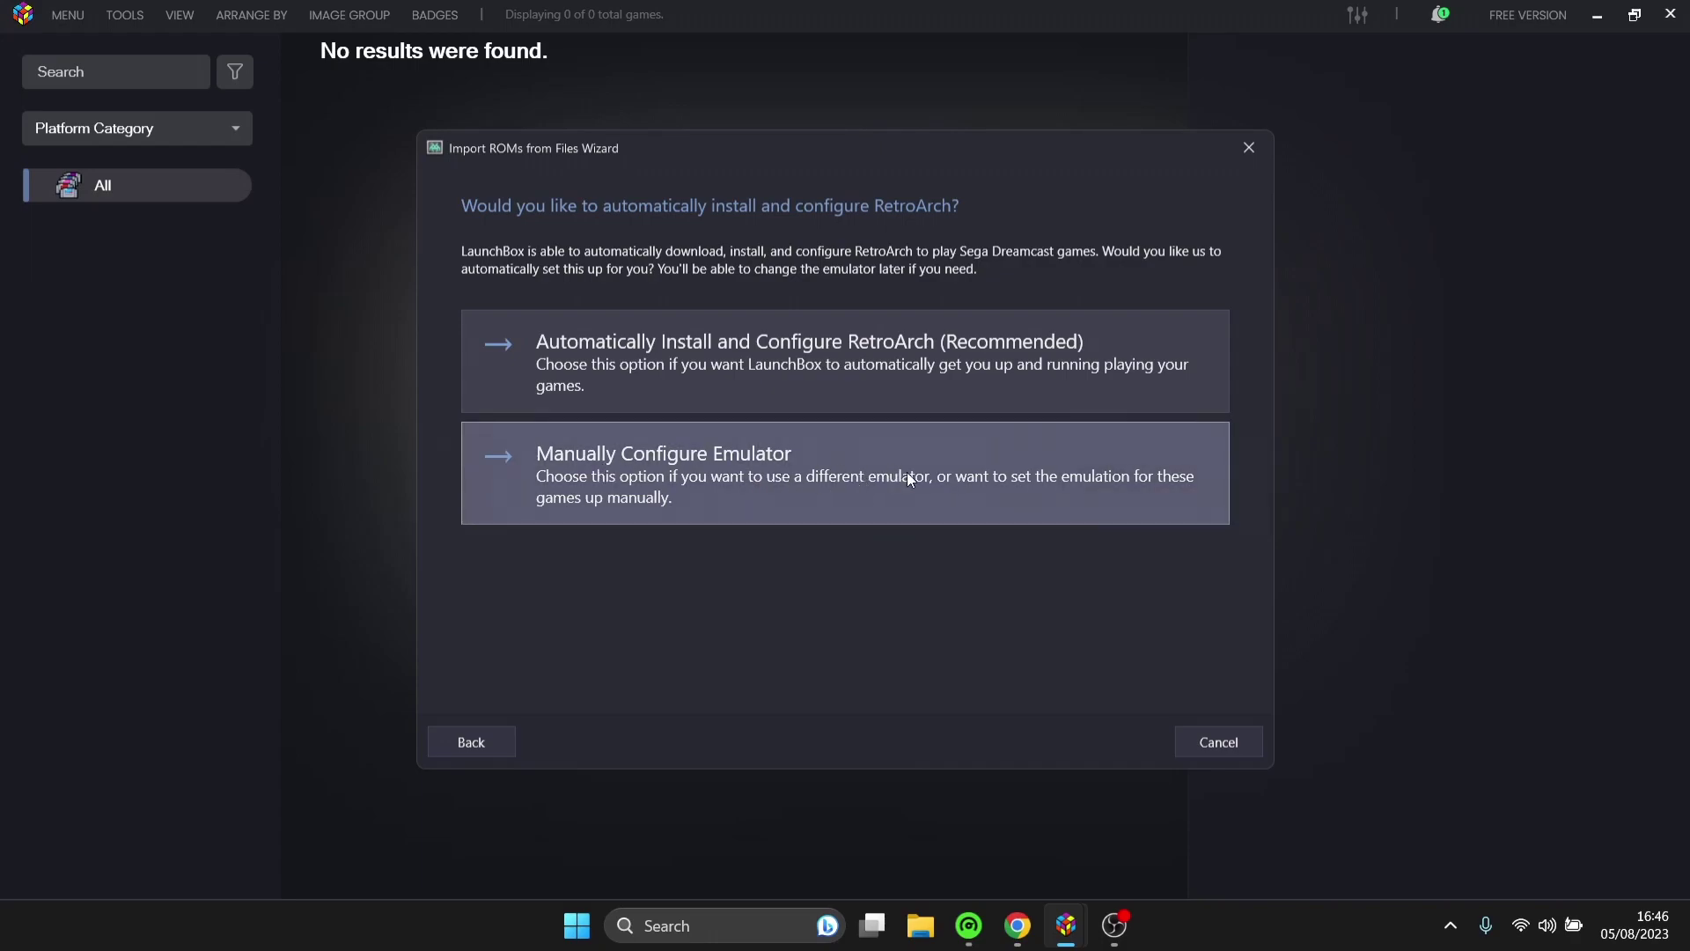
left_click(930, 478)
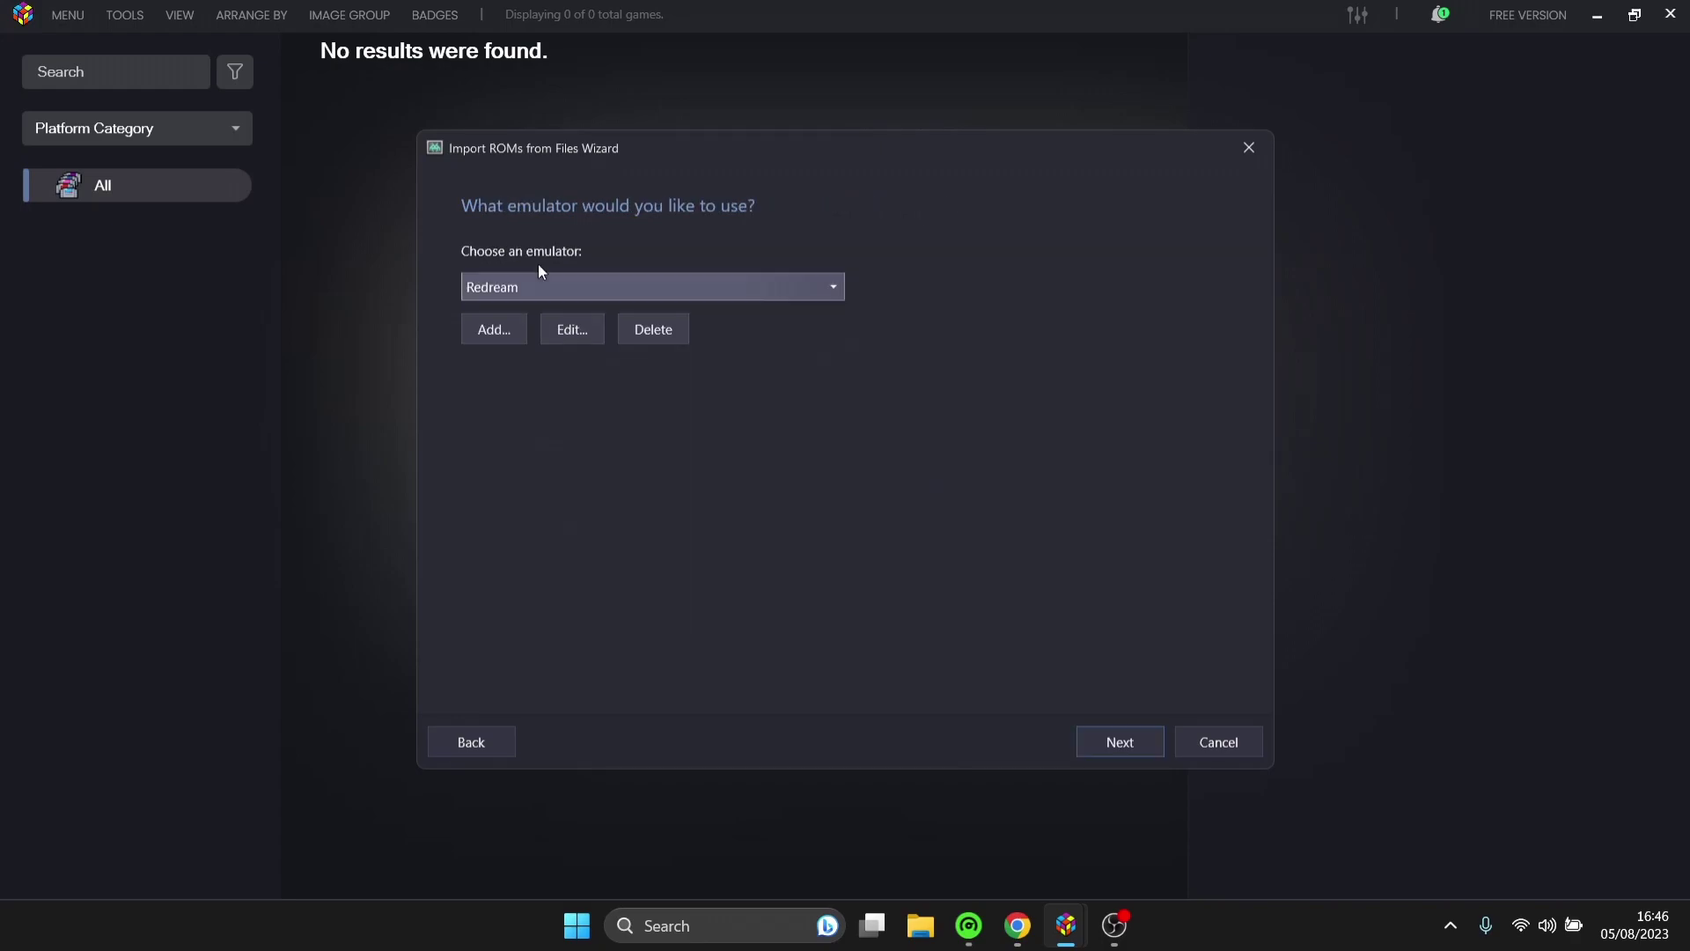
left_click(1134, 745)
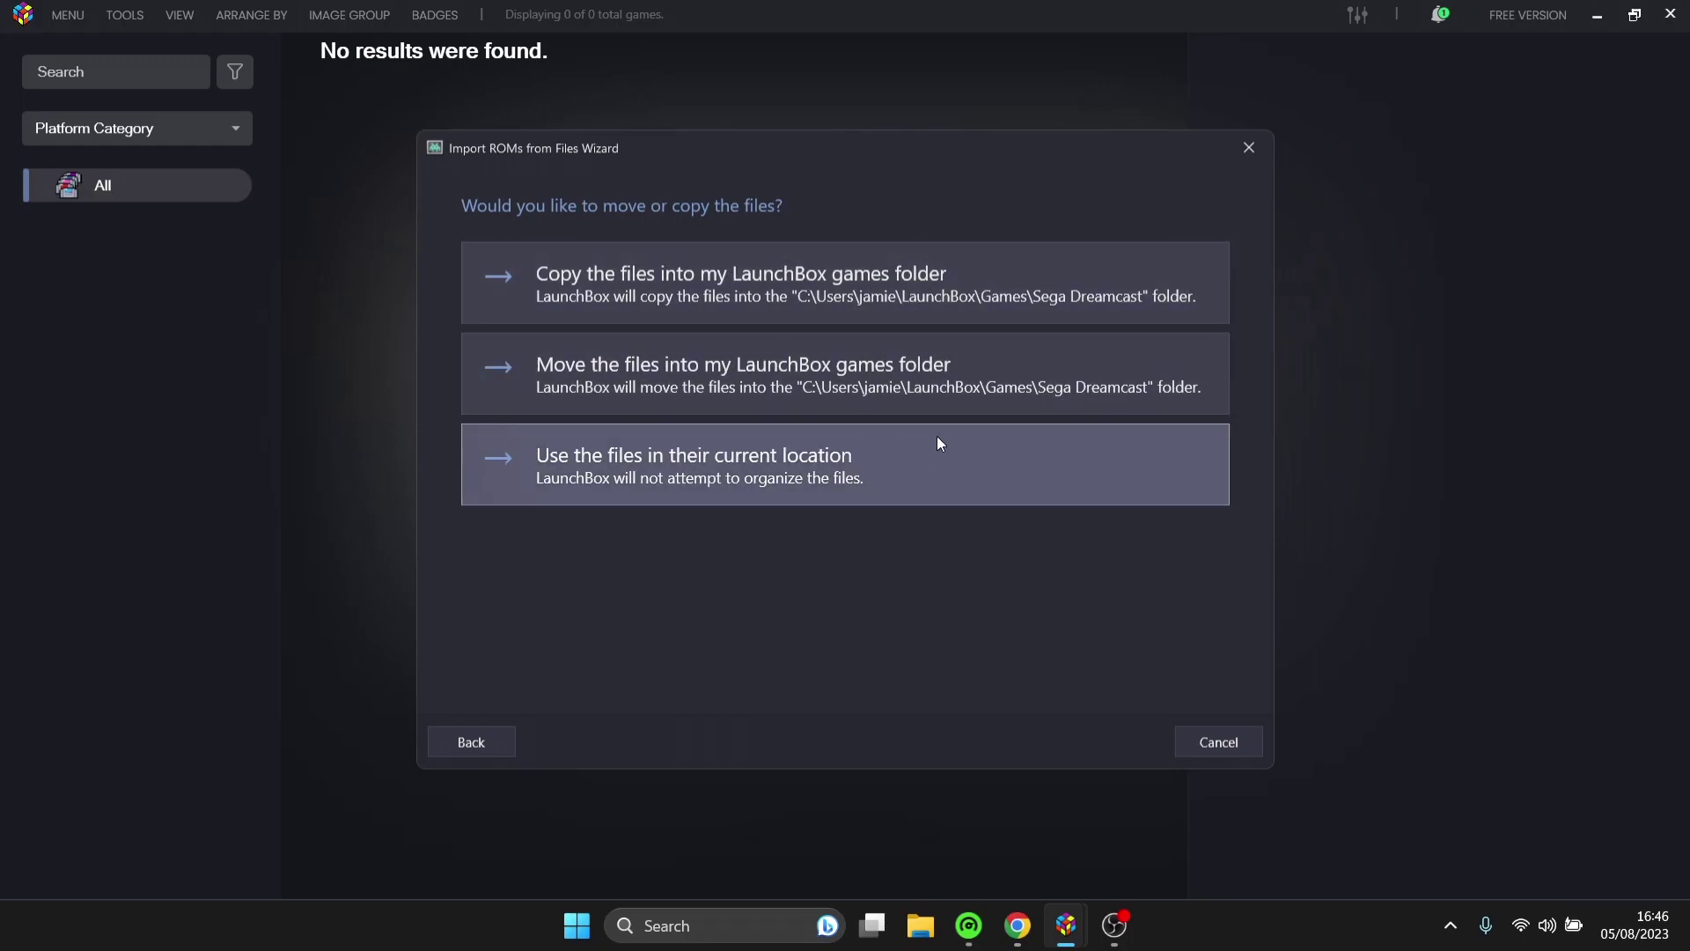
Use the game files in their current location and accept the default image downloads with no limit
left_click(876, 483)
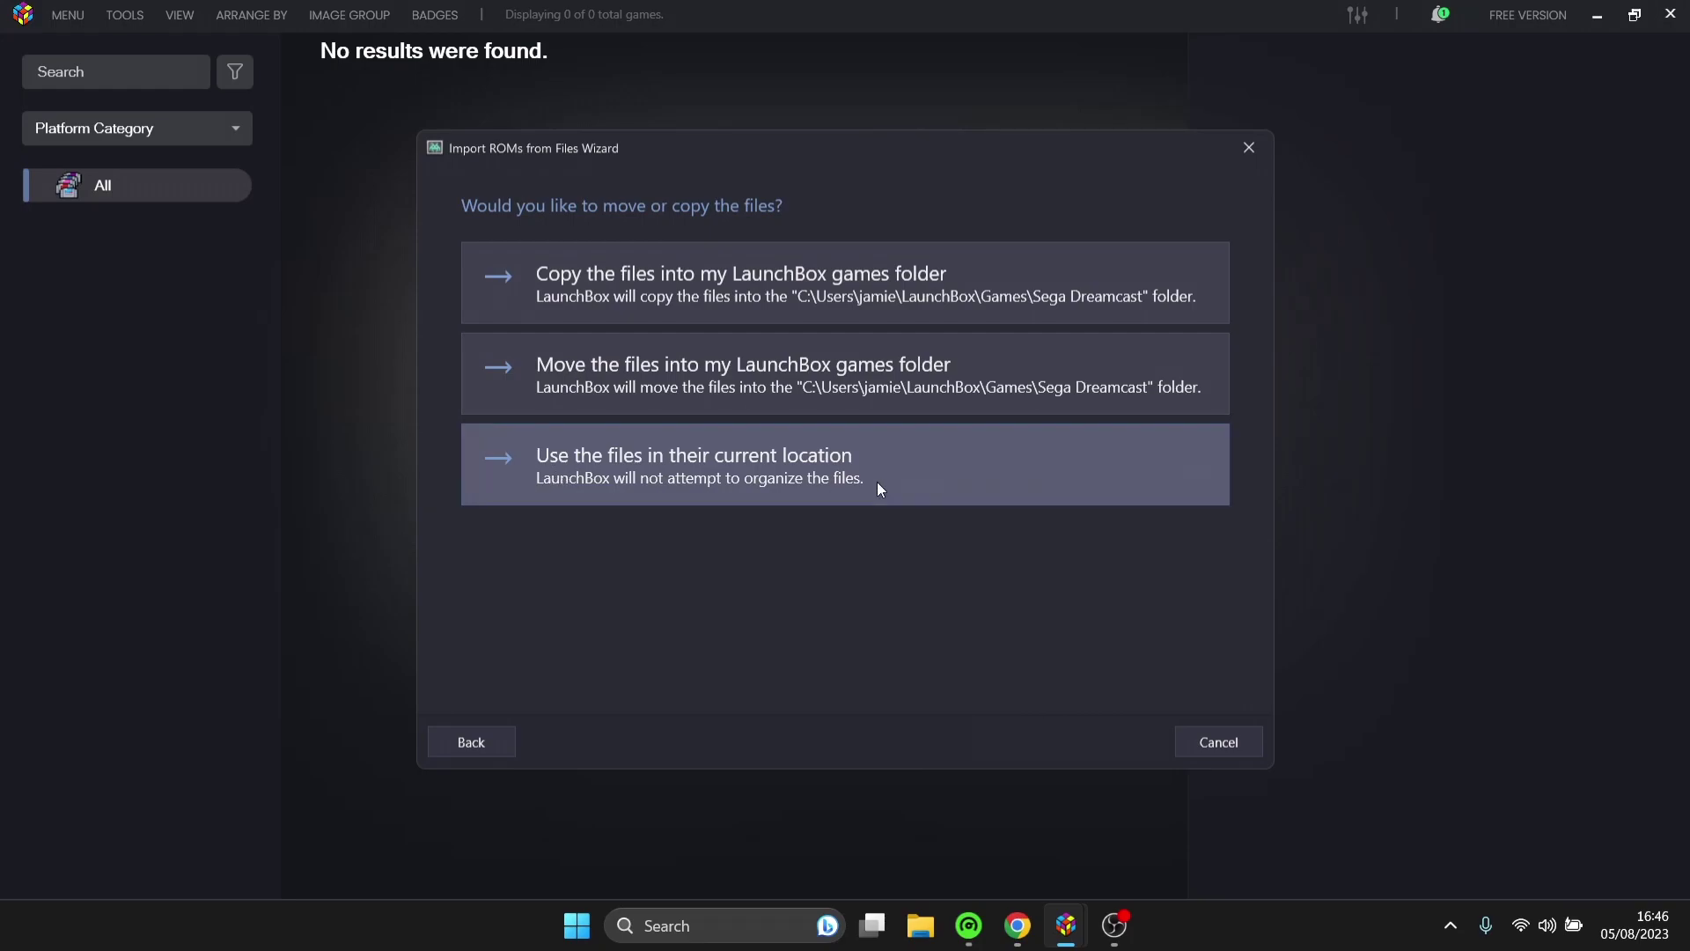
left_click(1143, 738)
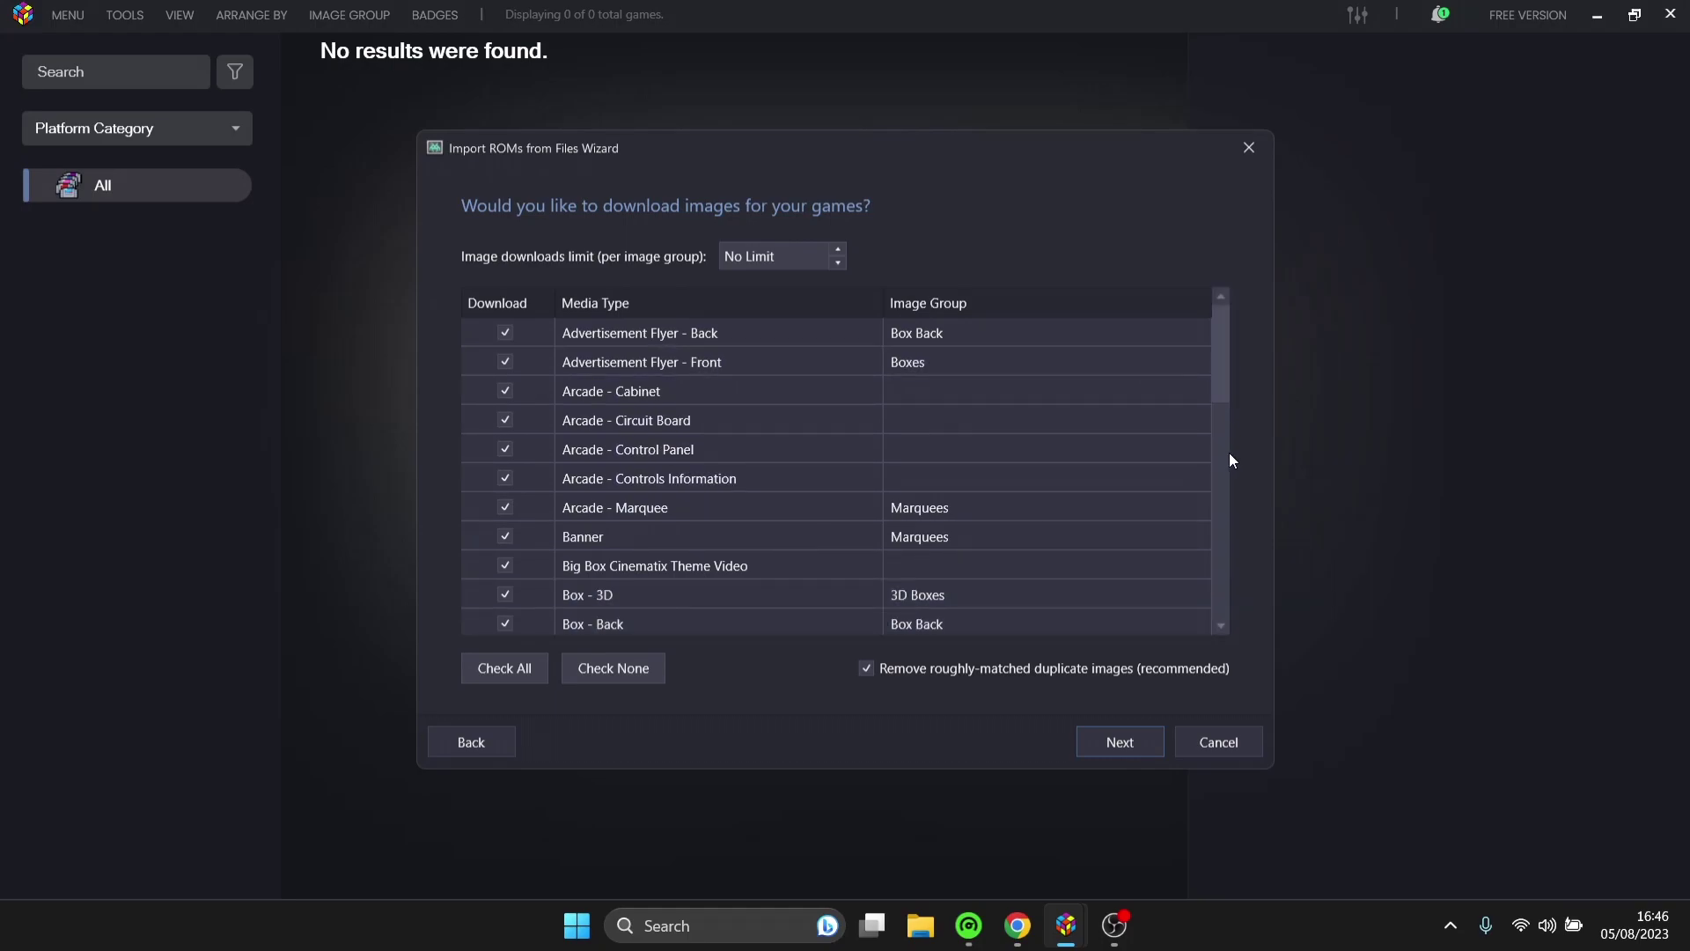
left_click(1123, 744)
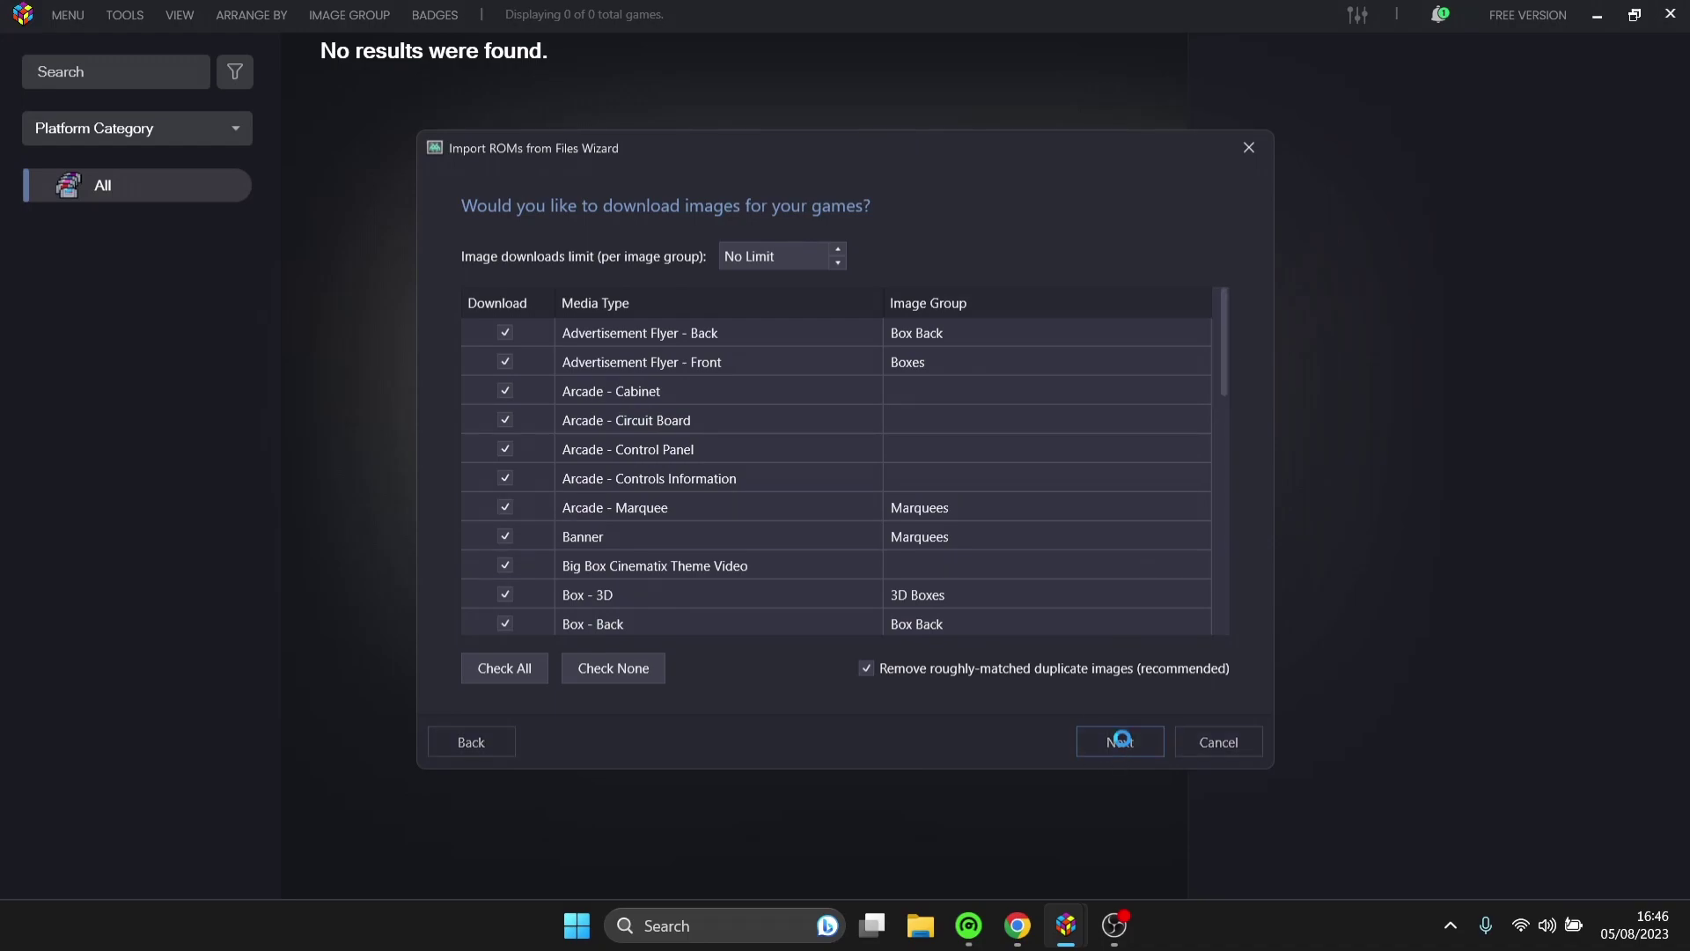
left_click(1122, 743)
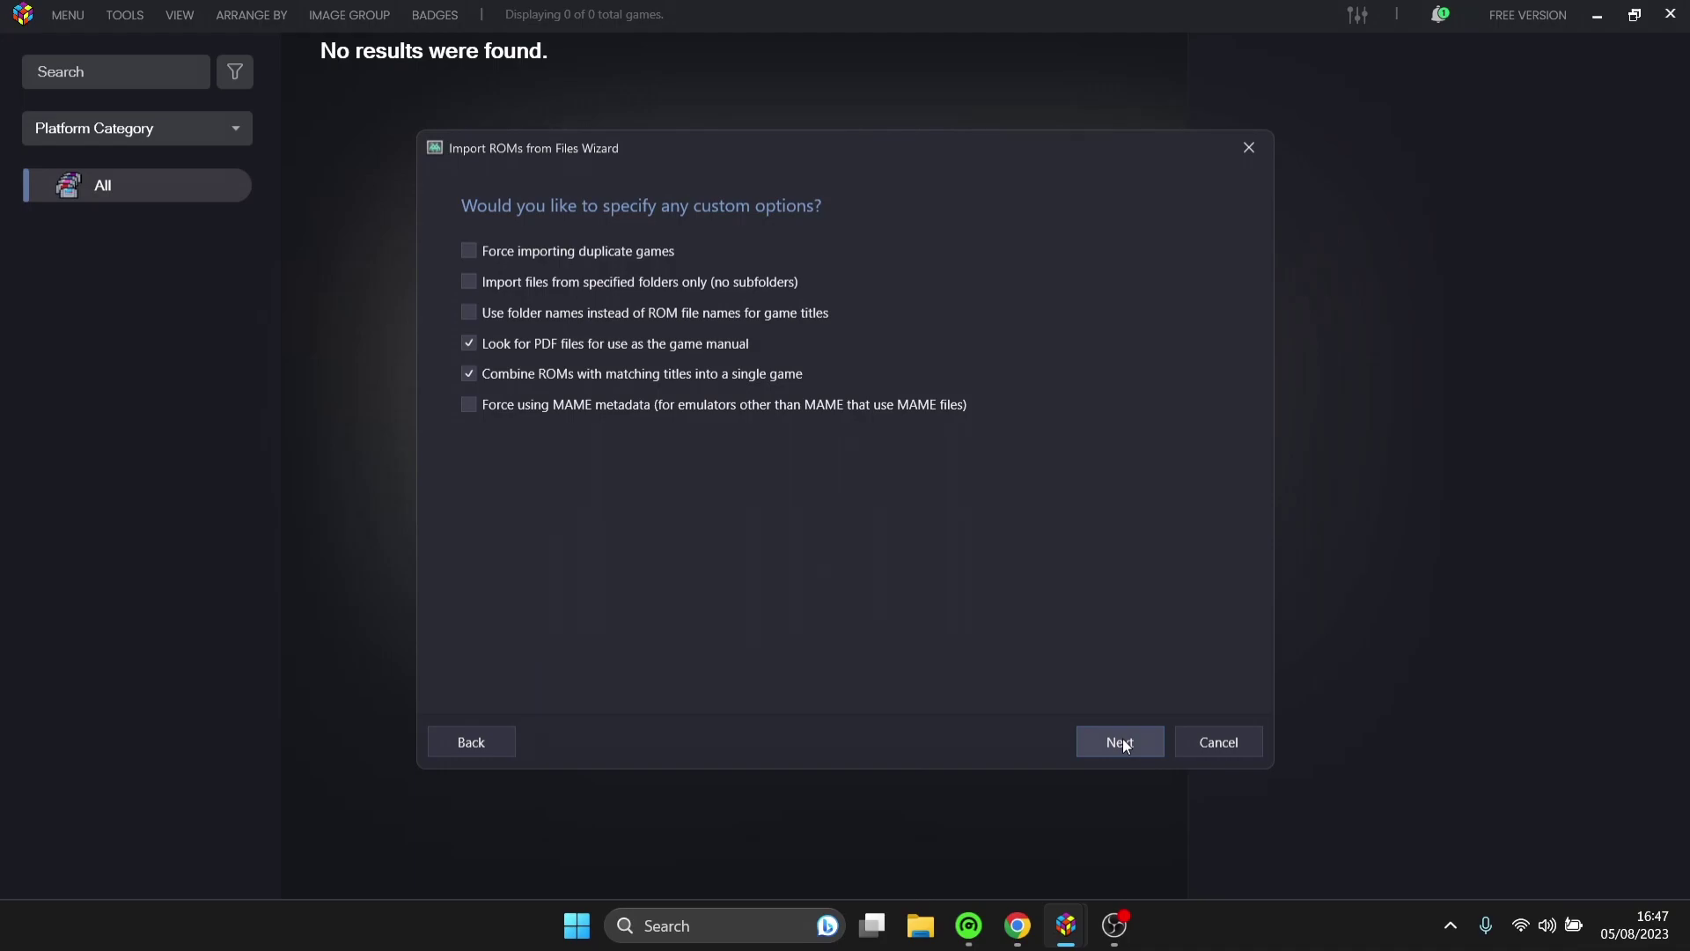
Accept the default custom options and finish importing the game with the title 4 Wheel Thunder
left_click(1122, 744)
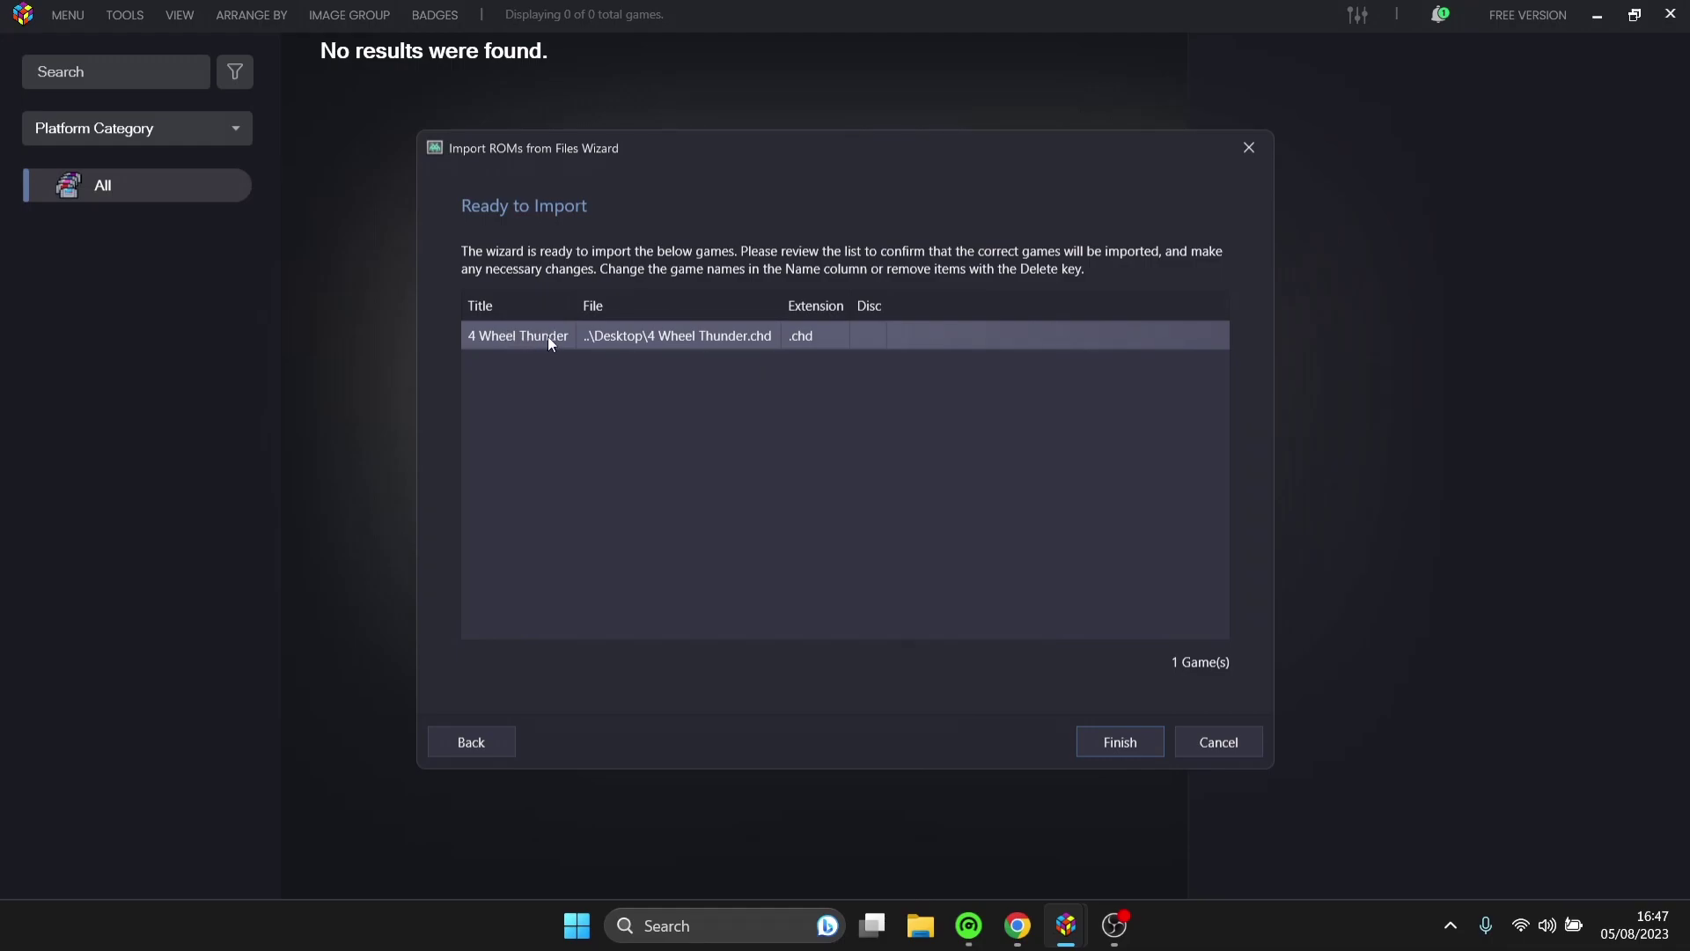
left_click(513, 336)
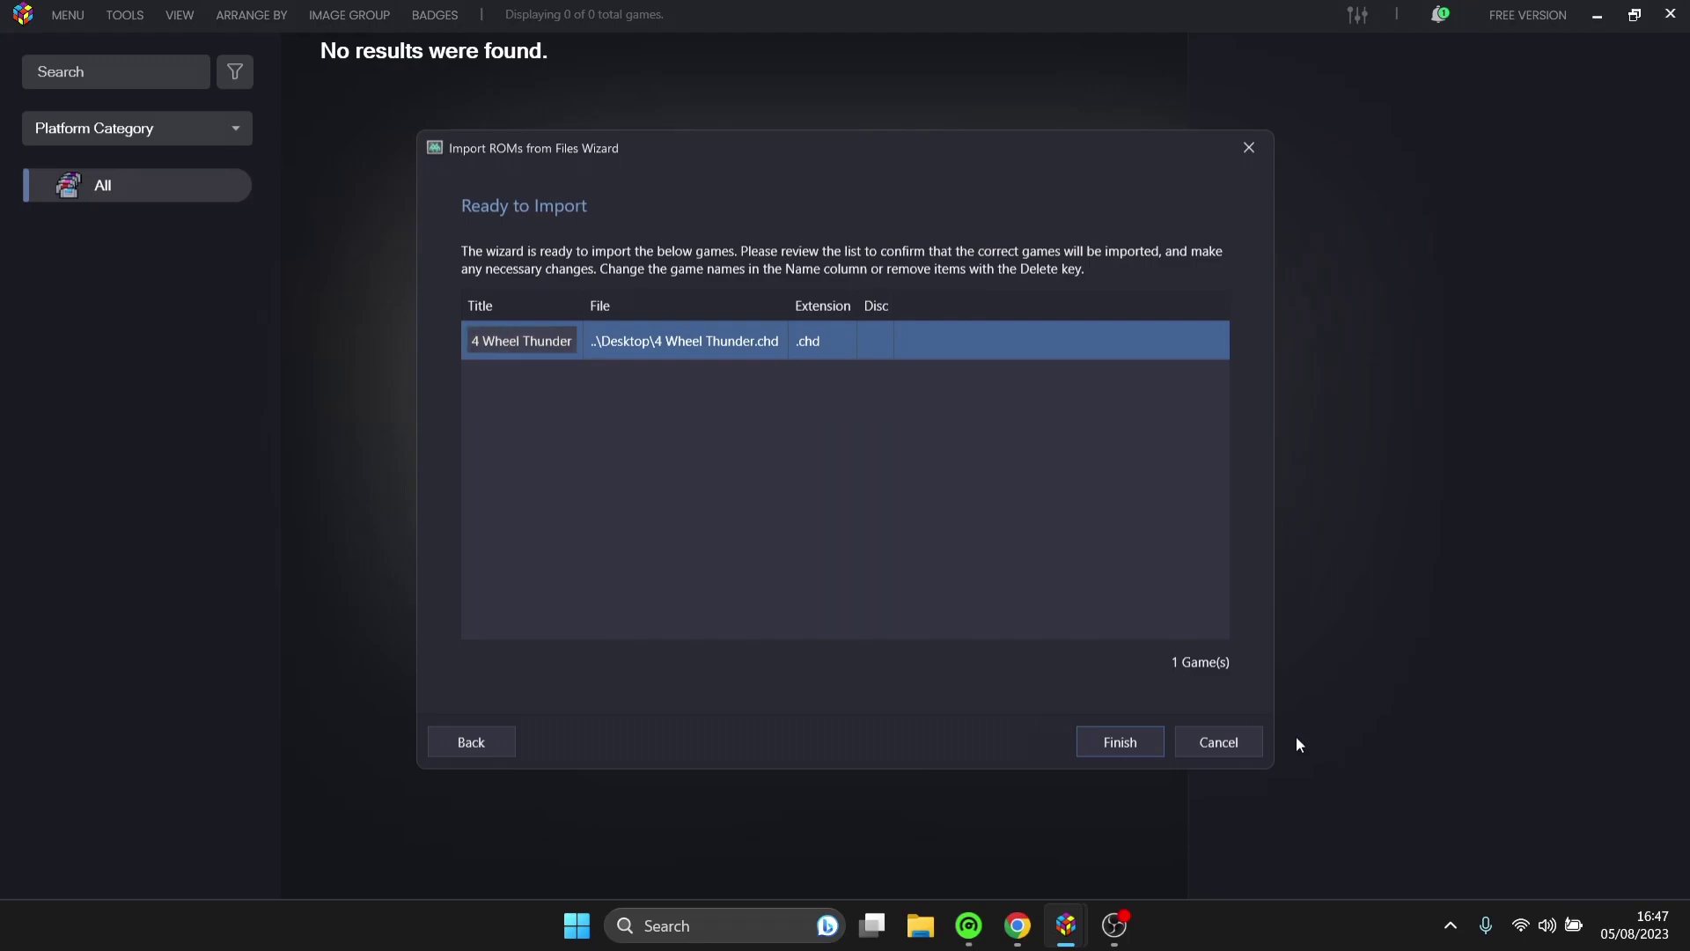
left_click(1118, 741)
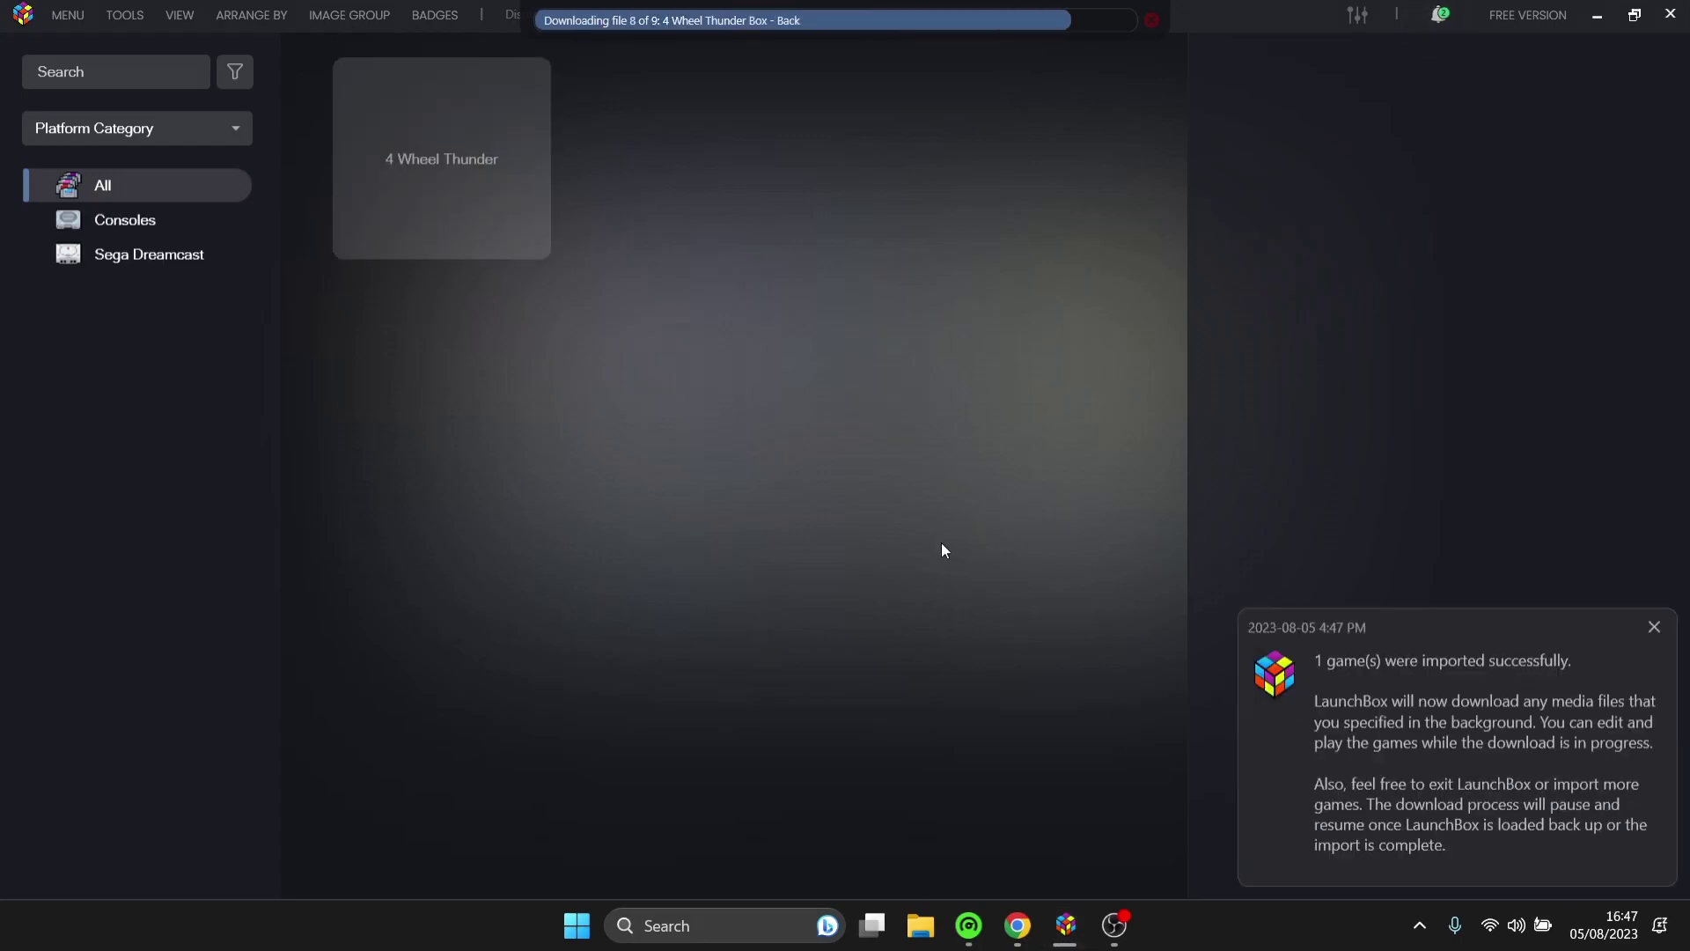
Launch the imported 4 Wheel Thunder game from the library to try it in the emulator
left_click(490, 209)
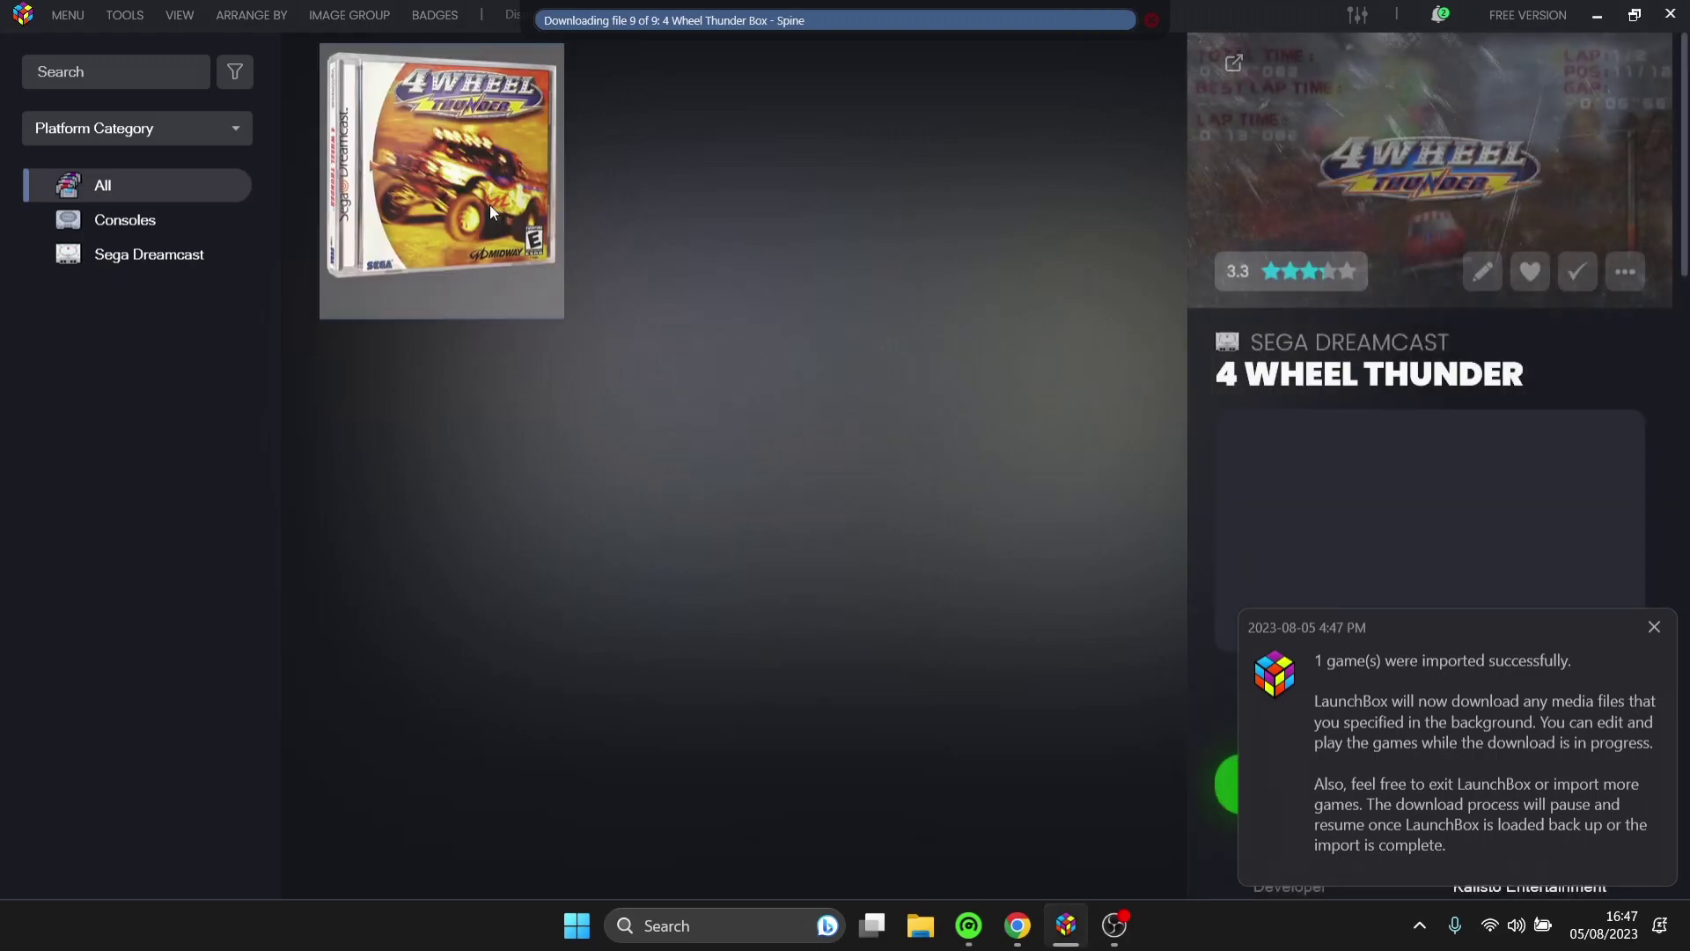
right_click(490, 205)
mouse_move(600, 272)
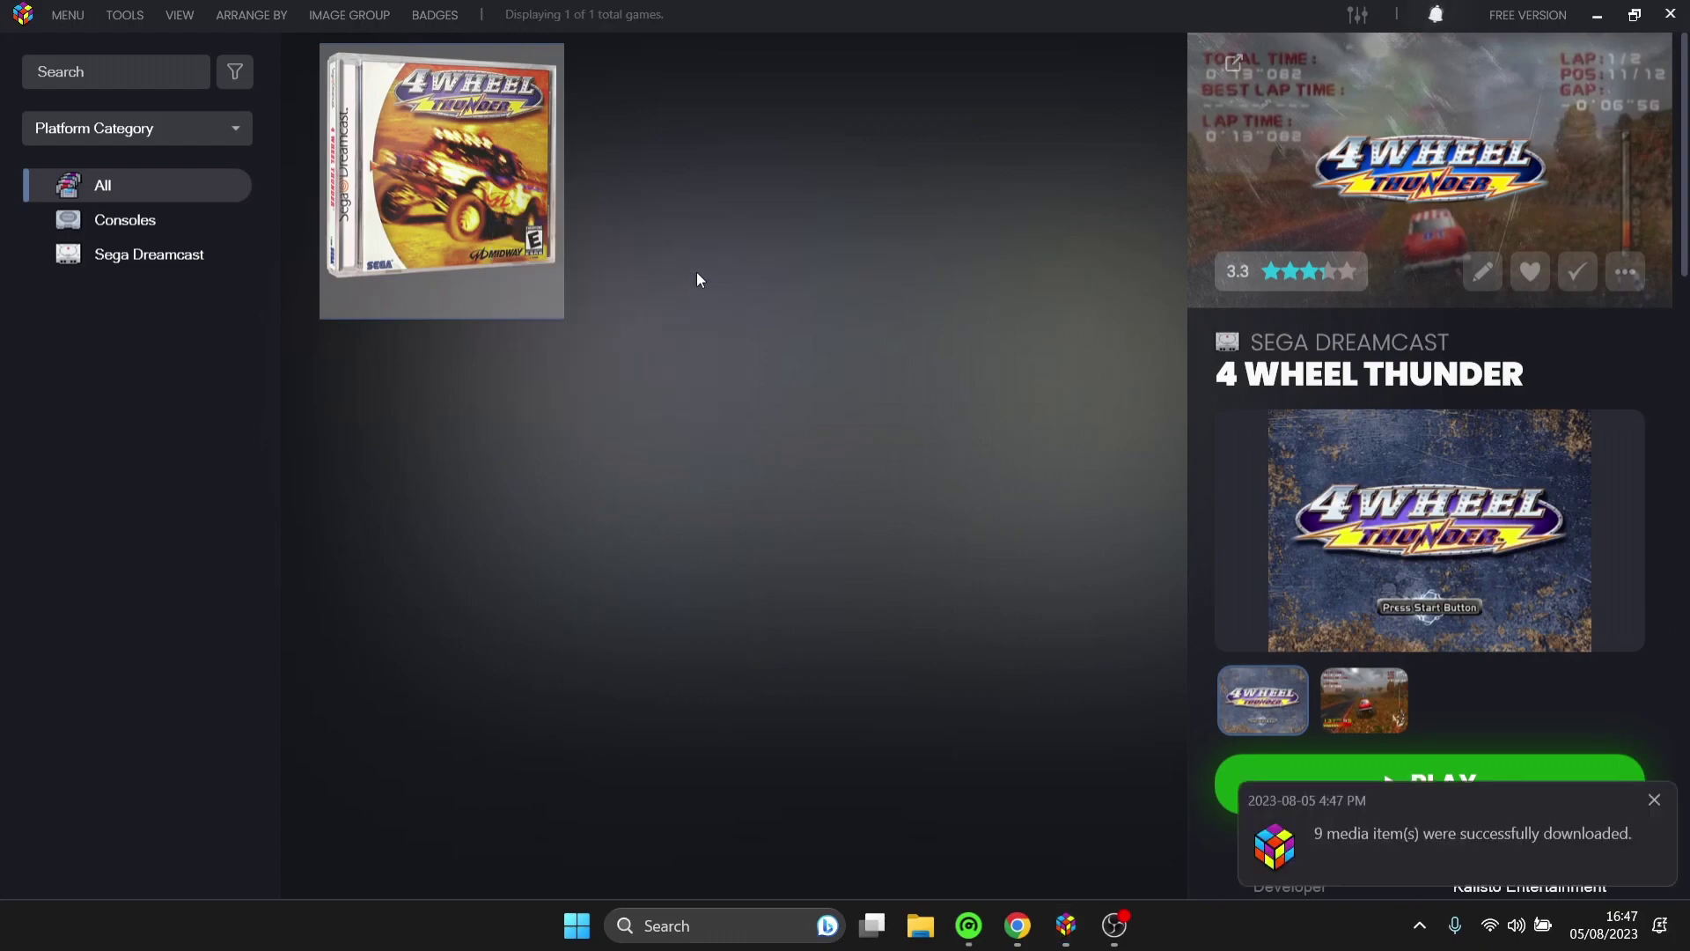
right_click(450, 193)
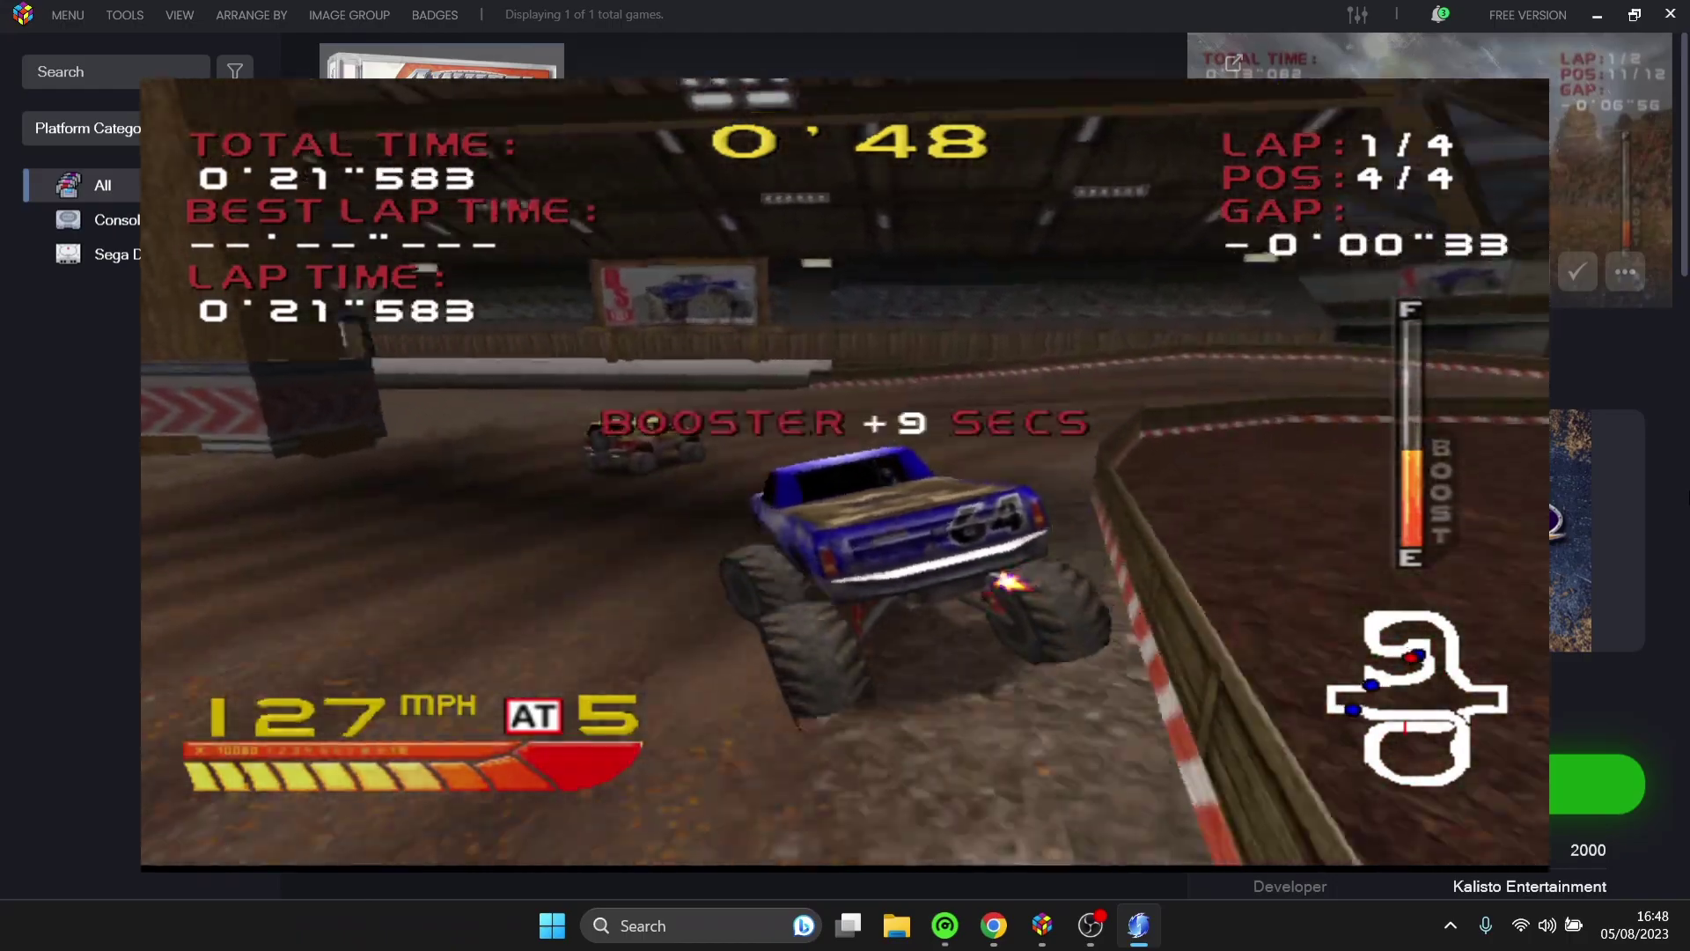
key("Return")
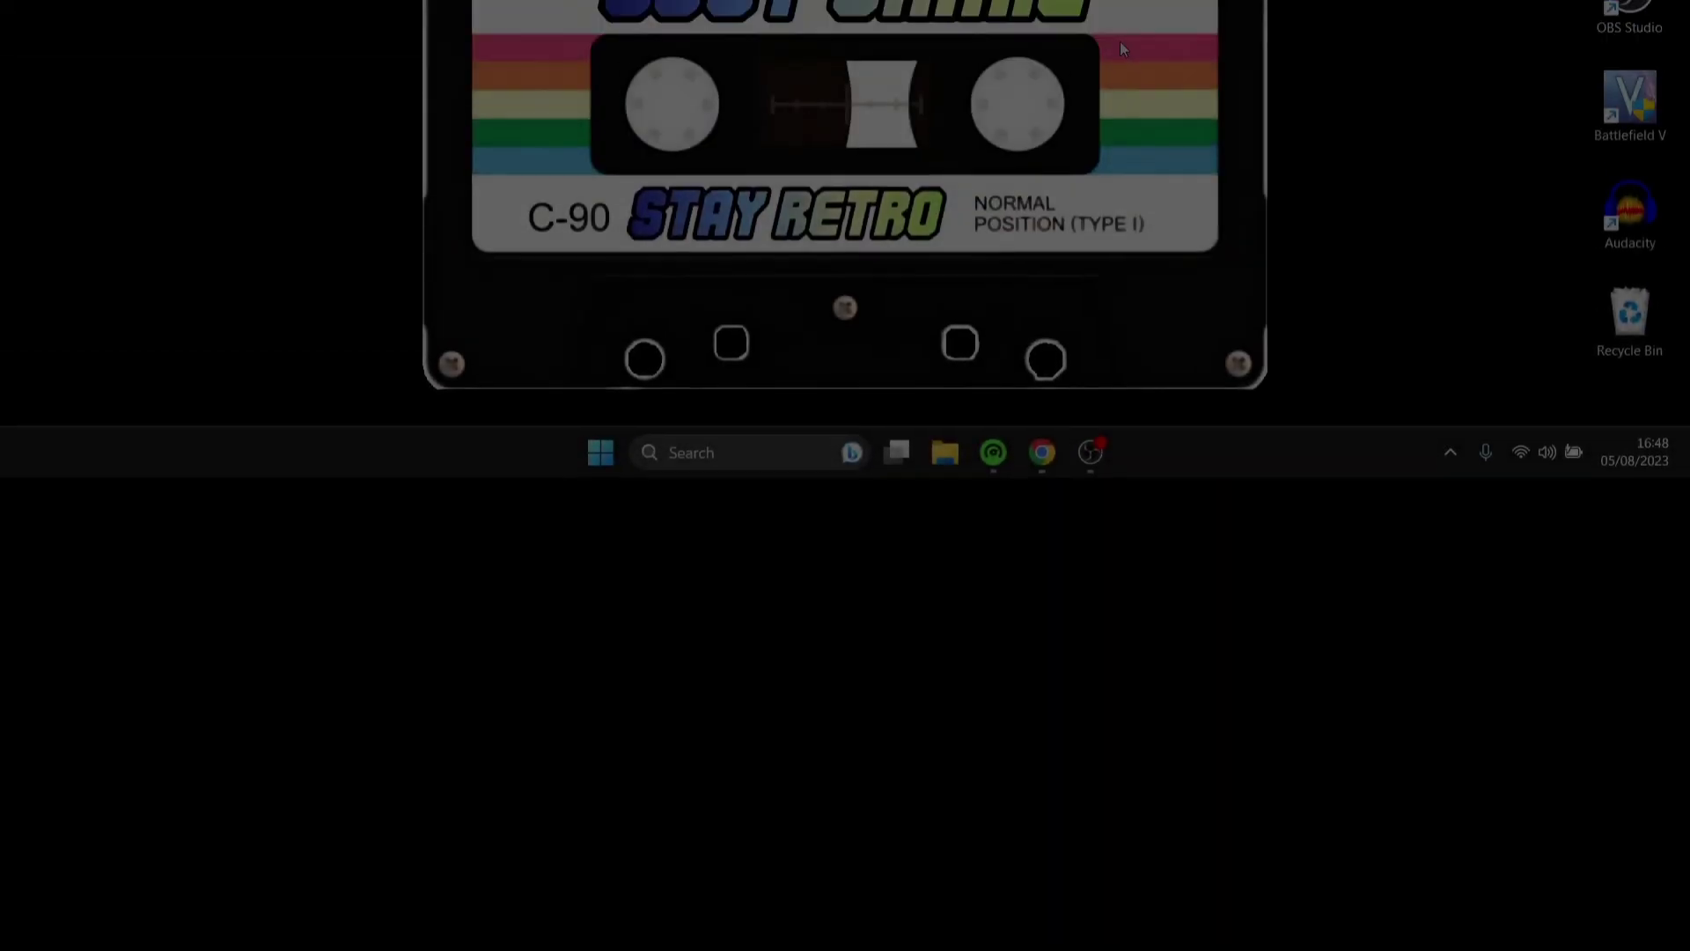